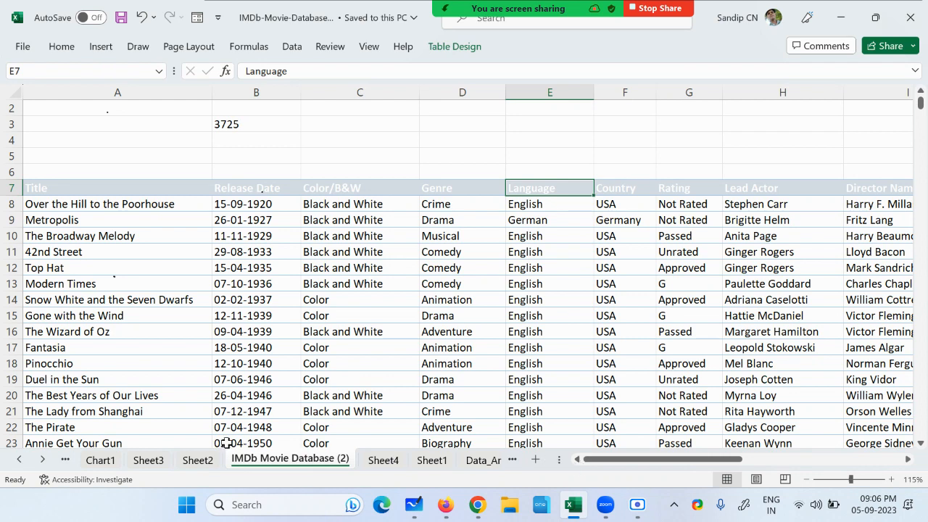
Open the IMDb Movie Database (3) sheet and review the movie names in its Title column.
{"action": "left_click", "coordinate": [19, 460]}
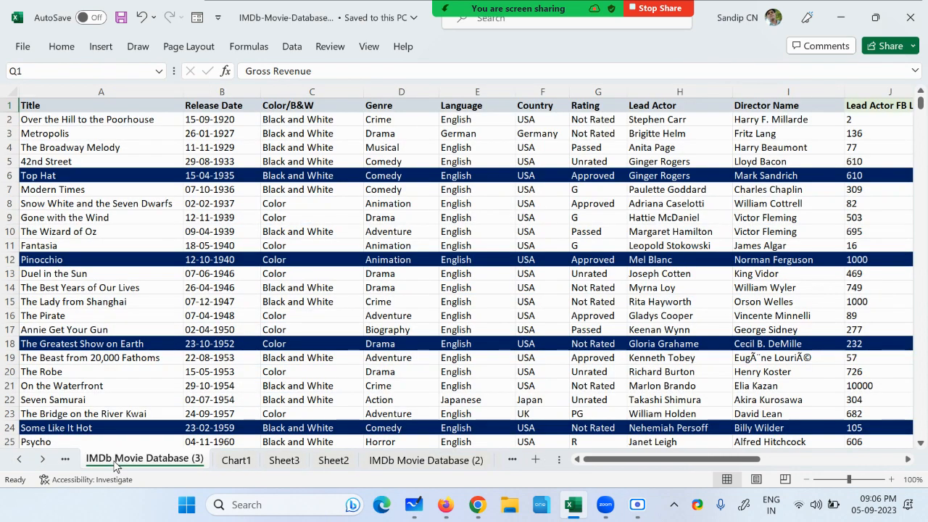
{"action": "left_click", "coordinate": [116, 460]}
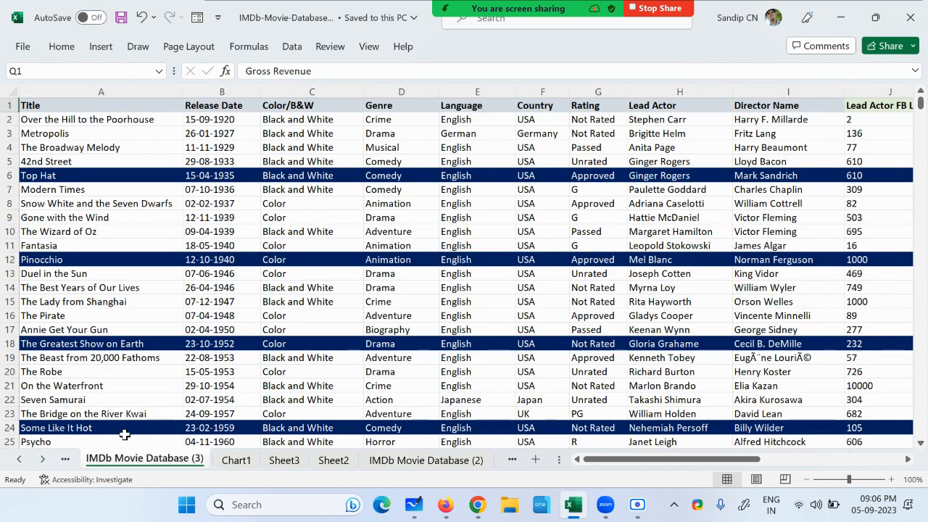
{"action": "left_click", "coordinate": [67, 105]}
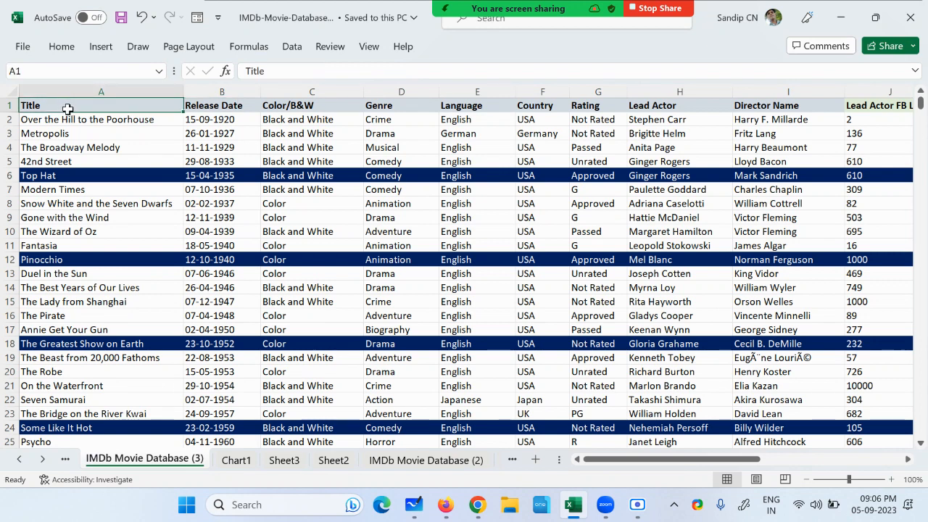
{"action": "left_click_drag", "start_coordinate": [67, 120], "coordinate": [69, 393]}
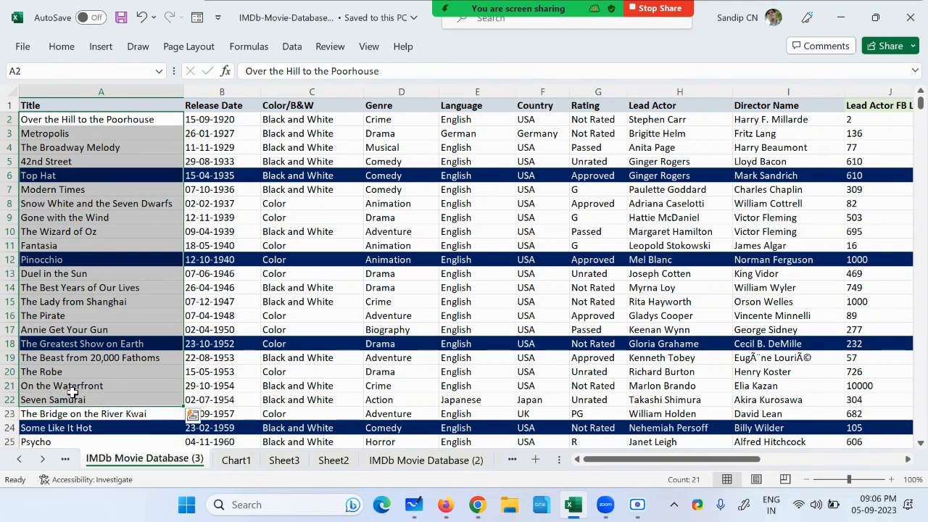
{"action": "scroll", "coordinate": [101, 370], "scroll_direction": "down", "scroll_amount": 3}
{"action": "scroll", "coordinate": [103, 368], "scroll_direction": "up", "scroll_amount": 1}
{"action": "scroll", "coordinate": [104, 368], "scroll_direction": "up", "scroll_amount": 2}
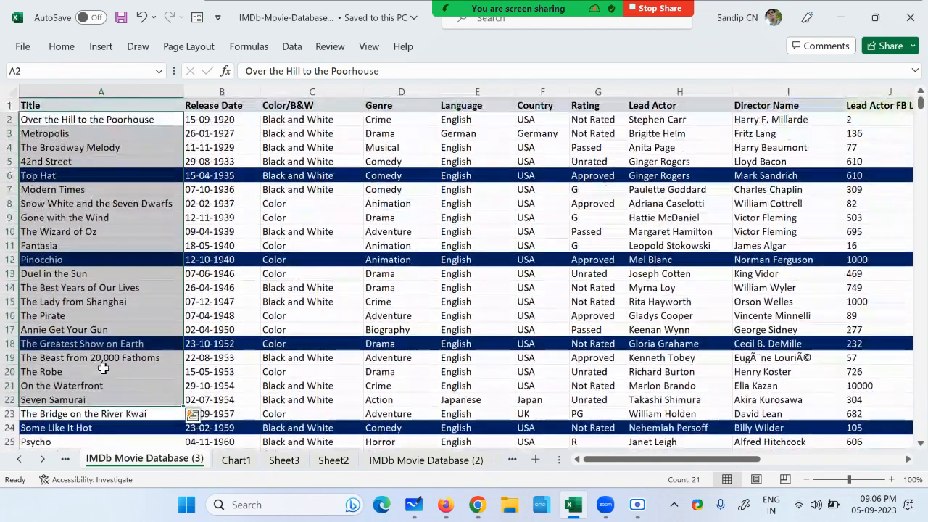
Review the Release Date, Color/B&W, Genre and Language columns of the movie data.
{"action": "left_click", "coordinate": [230, 105]}
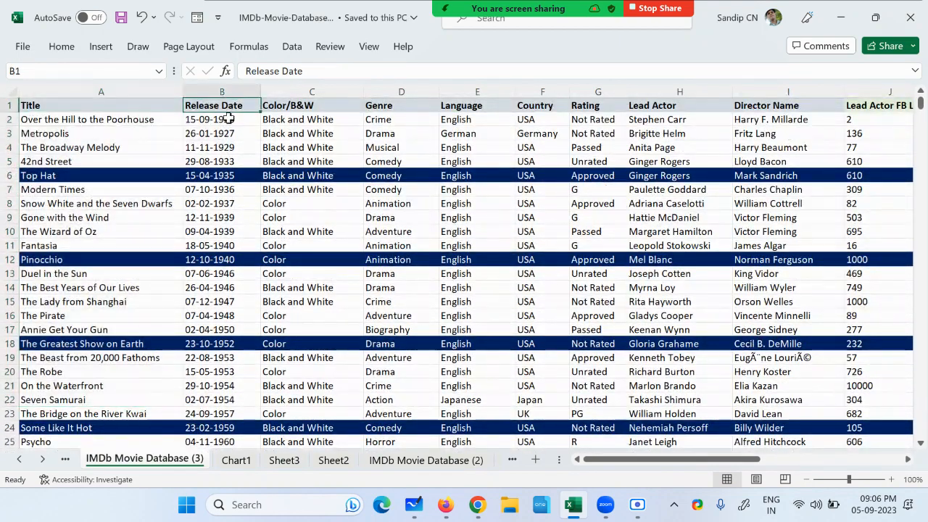
{"action": "left_click_drag", "start_coordinate": [227, 119], "coordinate": [235, 382]}
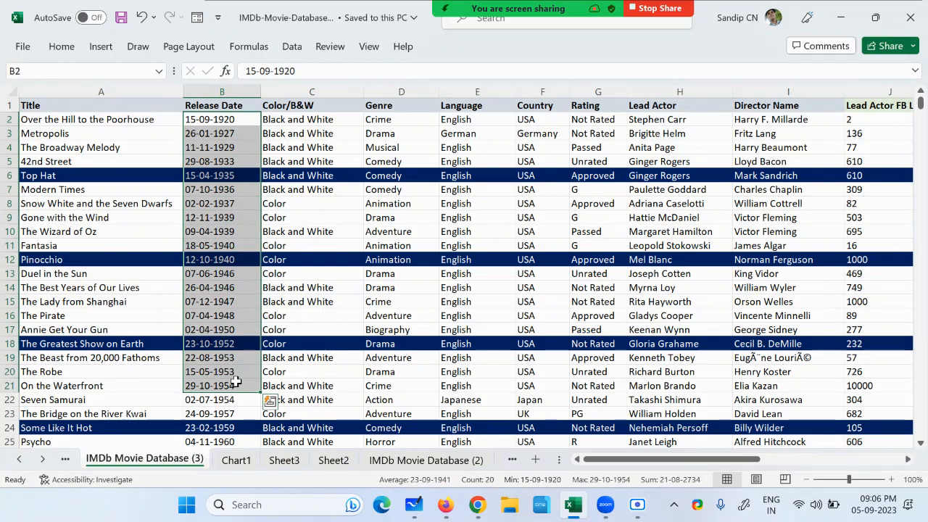
{"action": "left_click", "coordinate": [307, 105]}
{"action": "left_click_drag", "start_coordinate": [312, 119], "coordinate": [308, 358]}
{"action": "left_click_drag", "start_coordinate": [384, 133], "coordinate": [386, 377]}
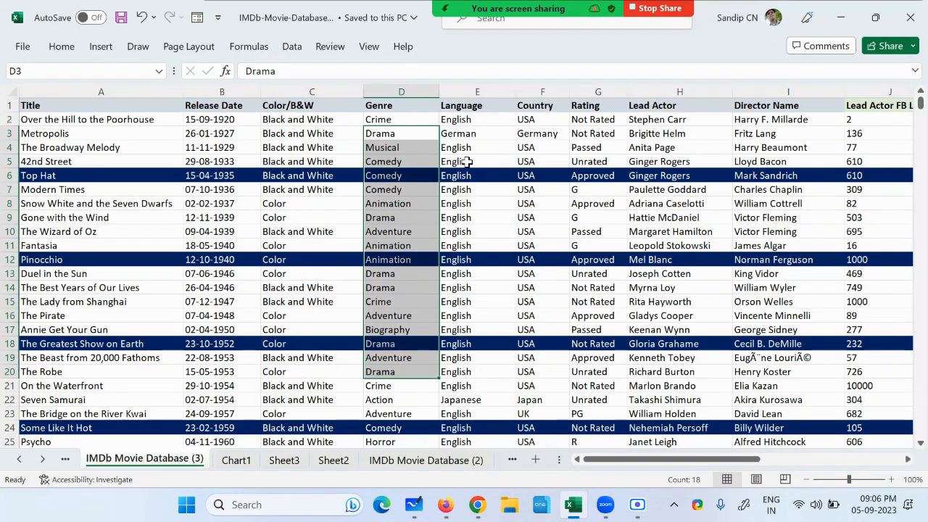
{"action": "left_click_drag", "start_coordinate": [467, 161], "coordinate": [477, 329]}
Examine the numeric columns, including Lead Actor FB Likes, Cast FB Likes and Duration (min).
{"action": "left_click_drag", "start_coordinate": [607, 458], "coordinate": [695, 459]}
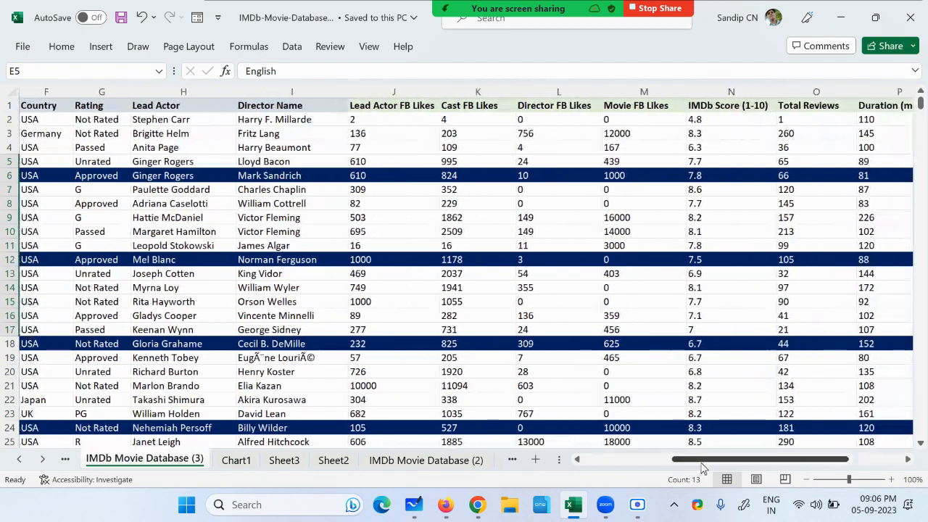
{"action": "left_click", "coordinate": [398, 106]}
{"action": "left_click_drag", "start_coordinate": [380, 125], "coordinate": [435, 432]}
{"action": "left_click_drag", "start_coordinate": [473, 149], "coordinate": [478, 276]}
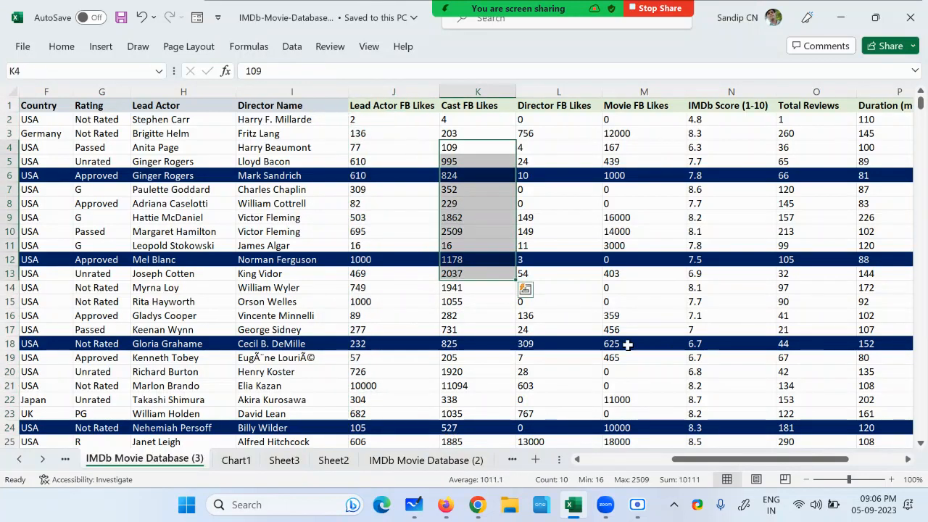
{"action": "left_click_drag", "start_coordinate": [757, 460], "coordinate": [810, 470]}
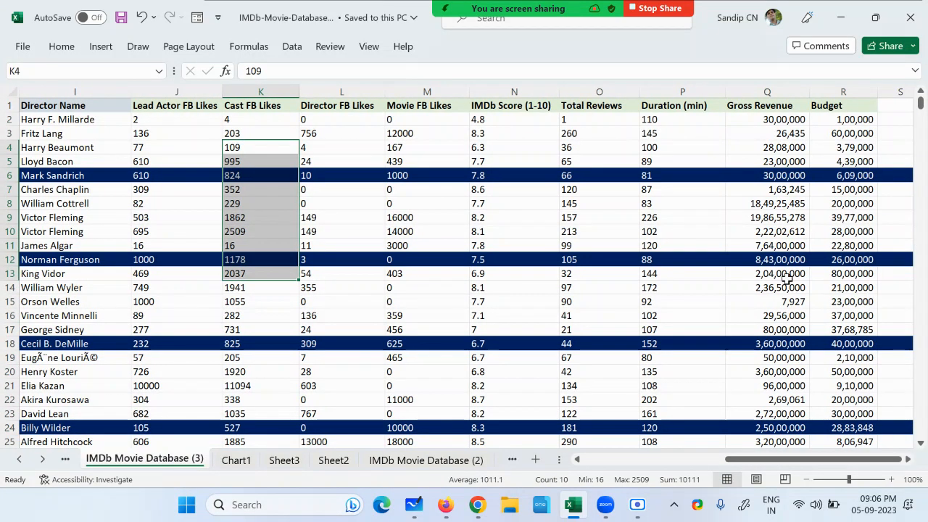
{"action": "left_click_drag", "start_coordinate": [653, 119], "coordinate": [667, 305]}
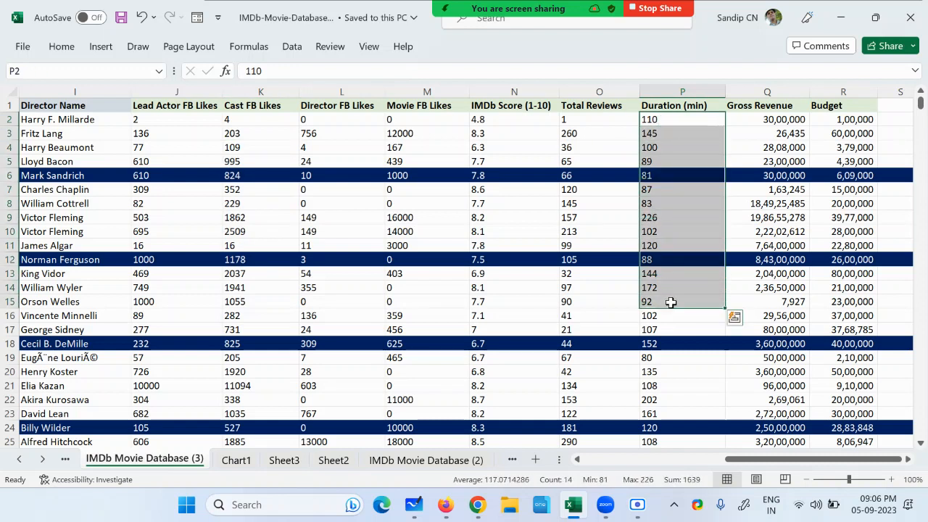
{"action": "left_click", "coordinate": [680, 135]}
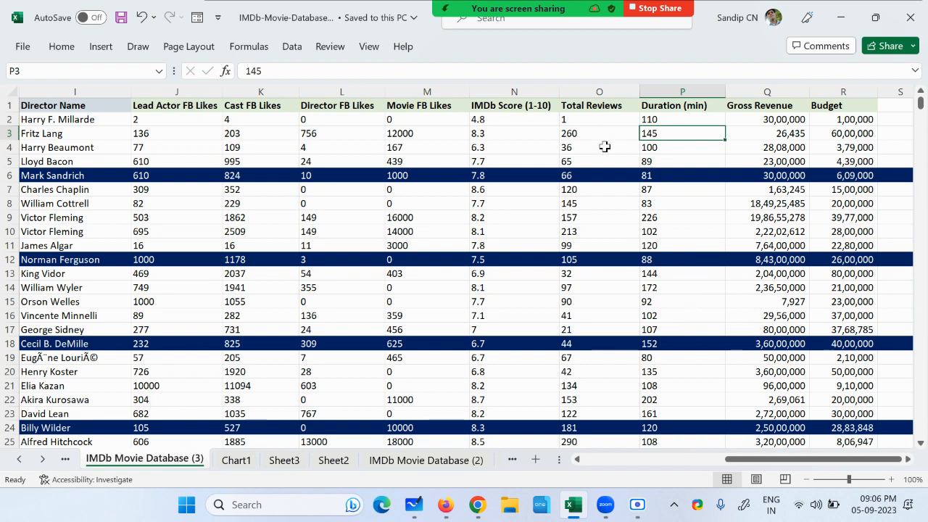
{"action": "left_click", "coordinate": [669, 117]}
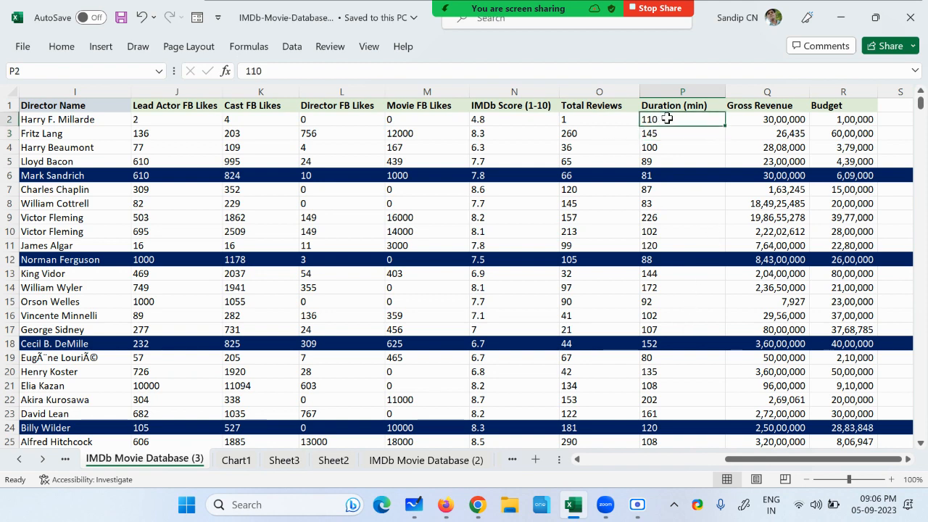
Check the first movie's Gross Revenue value in Q2 against its Director Name entry in I2.
{"action": "left_click", "coordinate": [771, 102]}
{"action": "left_click", "coordinate": [781, 121]}
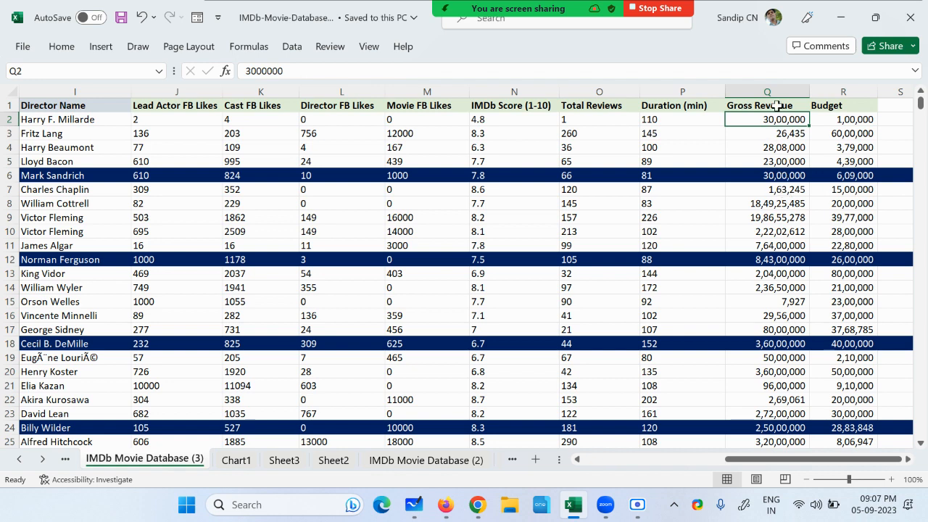
{"action": "left_click", "coordinate": [50, 119]}
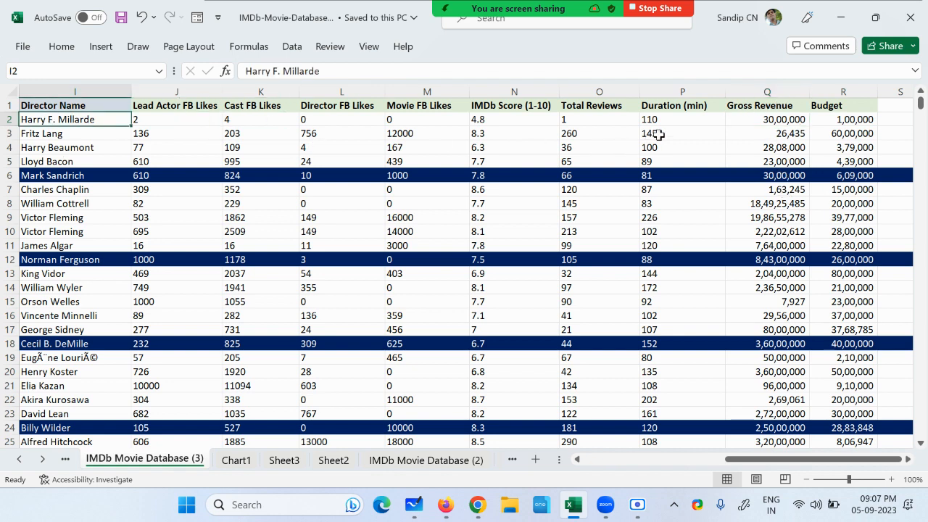
{"action": "left_click", "coordinate": [776, 122]}
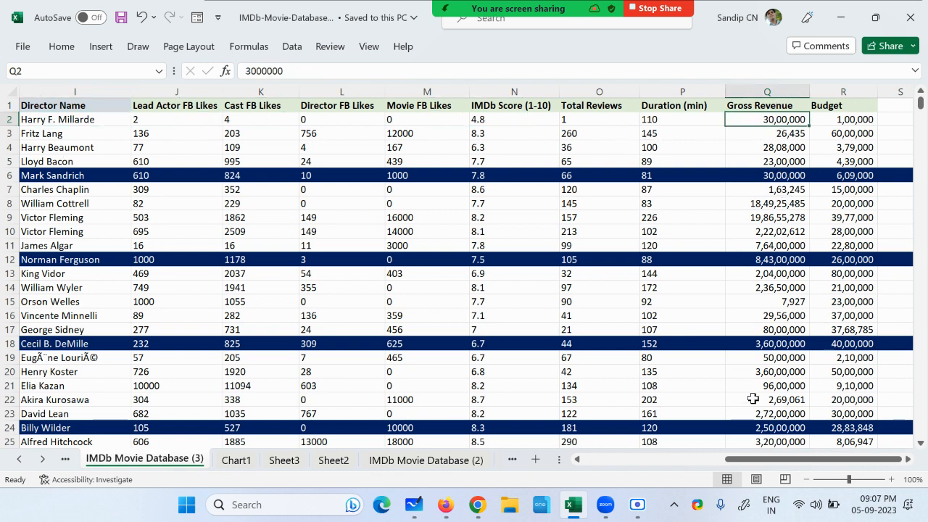
Go through the individual entries of the Director Name column from the header down to row 9.
{"action": "left_click_drag", "start_coordinate": [813, 459], "coordinate": [706, 461]}
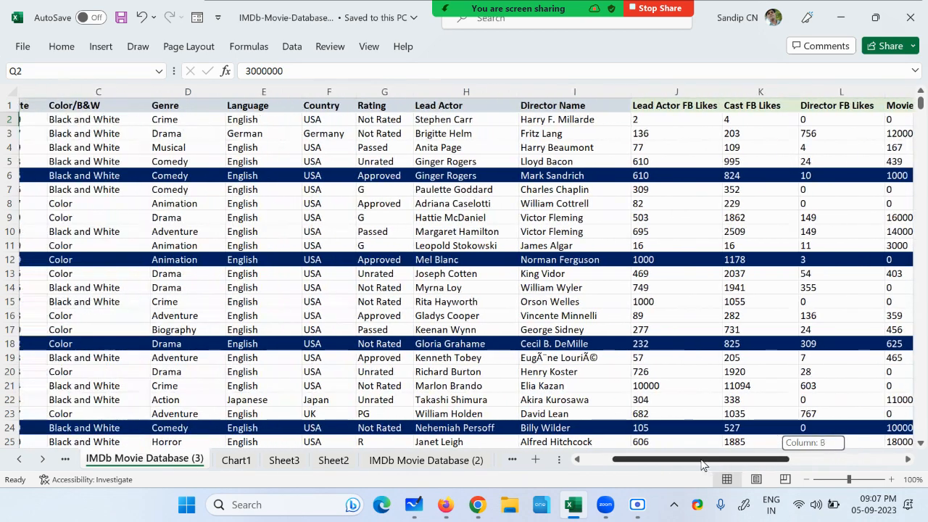
{"action": "left_click", "coordinate": [546, 105]}
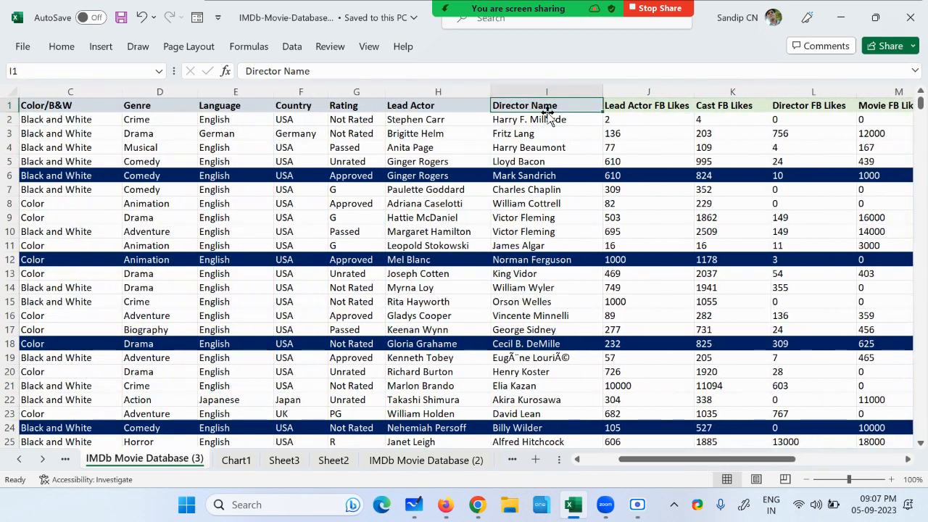
{"action": "left_click", "coordinate": [555, 119]}
{"action": "left_click", "coordinate": [540, 135]}
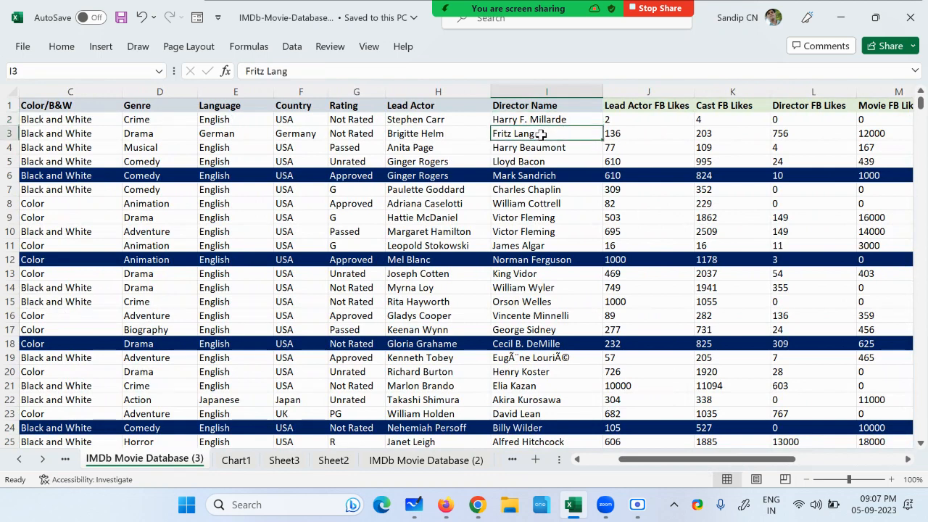
{"action": "left_click", "coordinate": [537, 149]}
{"action": "left_click", "coordinate": [542, 161]}
{"action": "left_click", "coordinate": [545, 175]}
{"action": "left_click", "coordinate": [546, 218]}
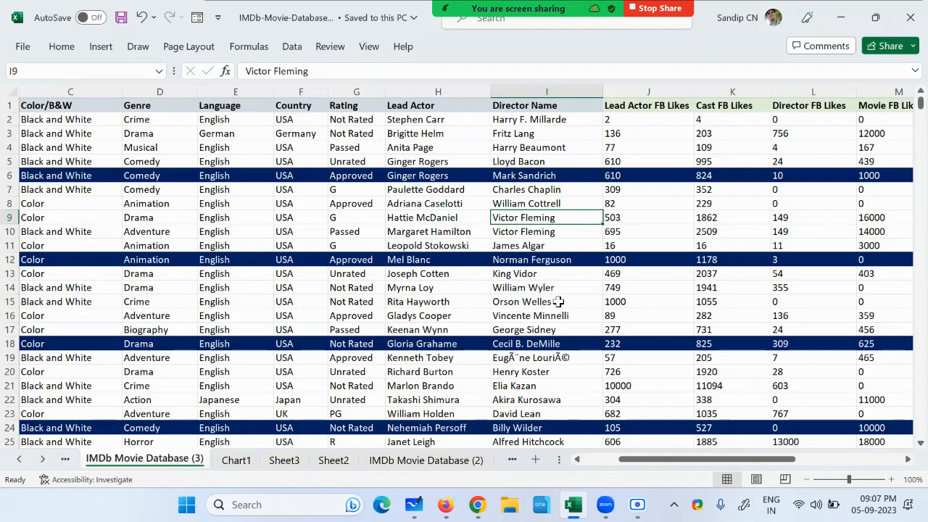
Return to the start of the data and inspect the Title column, including the entries in rows 4 and 6.
{"action": "left_click_drag", "start_coordinate": [717, 459], "coordinate": [654, 479]}
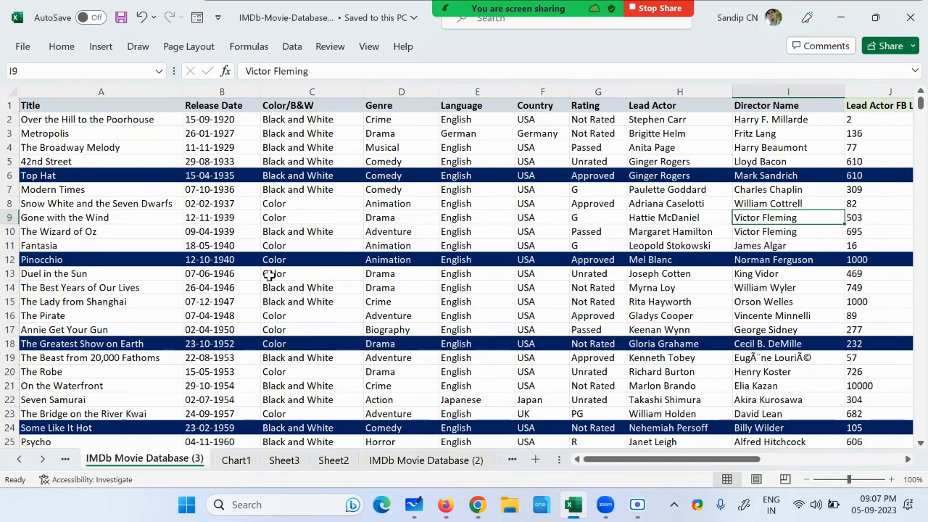
{"action": "left_click", "coordinate": [109, 88]}
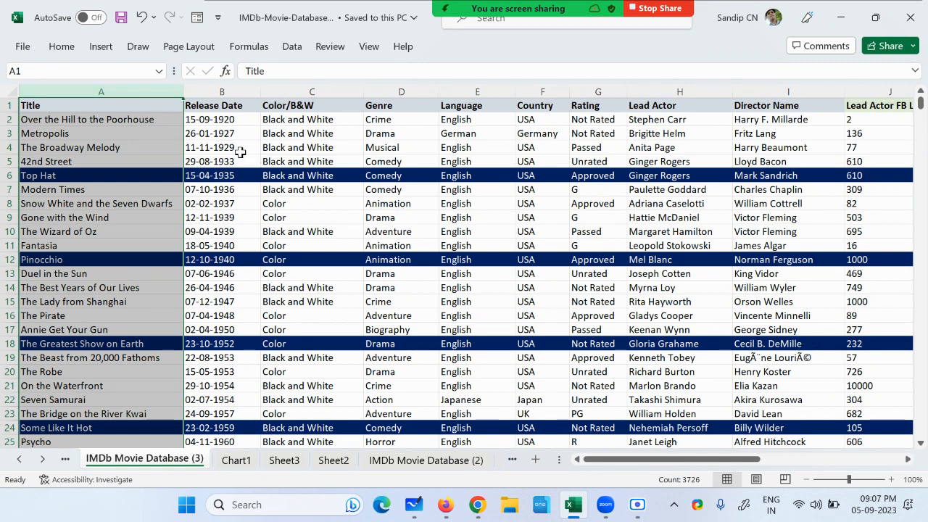
{"action": "left_click", "coordinate": [118, 102]}
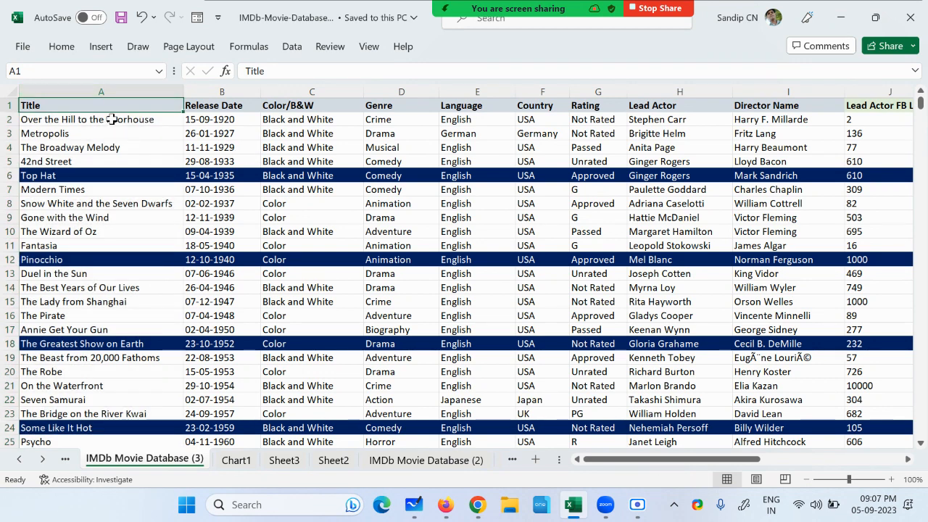
{"action": "left_click_drag", "start_coordinate": [114, 120], "coordinate": [102, 258]}
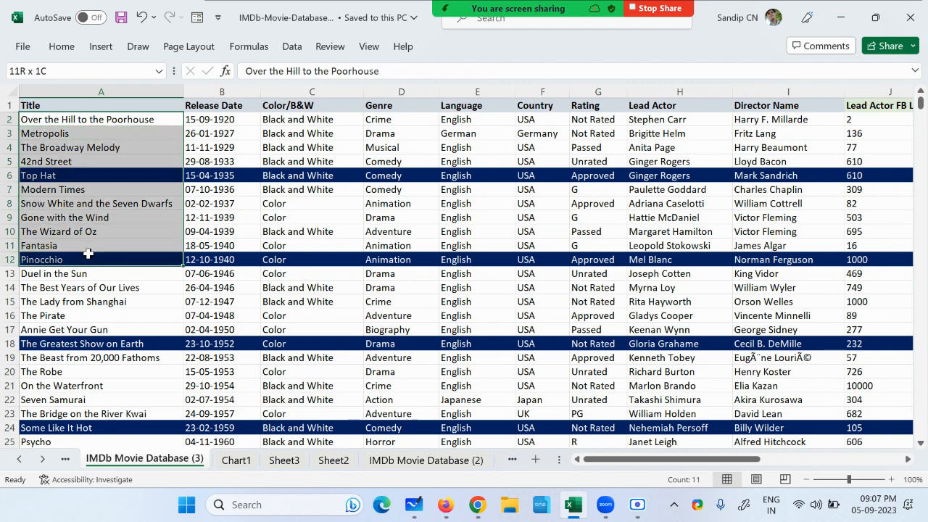
{"action": "left_click", "coordinate": [210, 130]}
{"action": "left_click", "coordinate": [83, 146]}
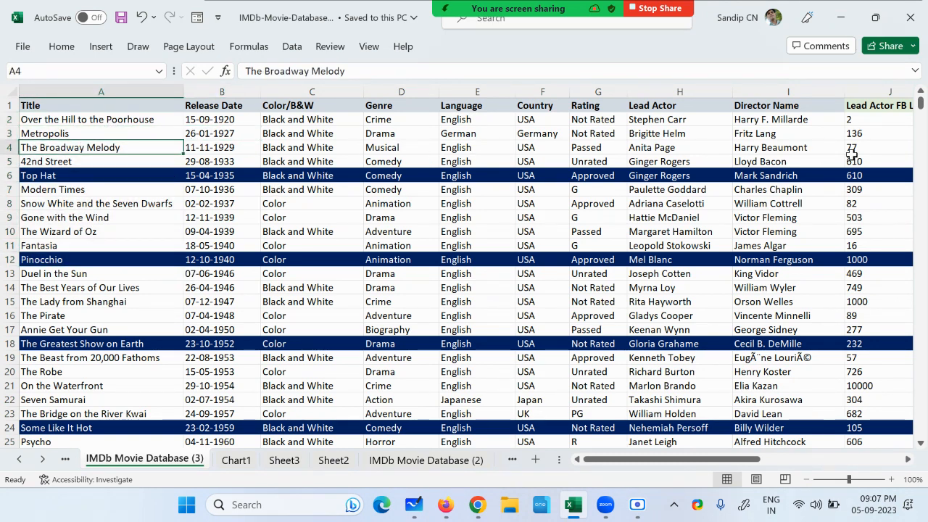
{"action": "left_click", "coordinate": [120, 175]}
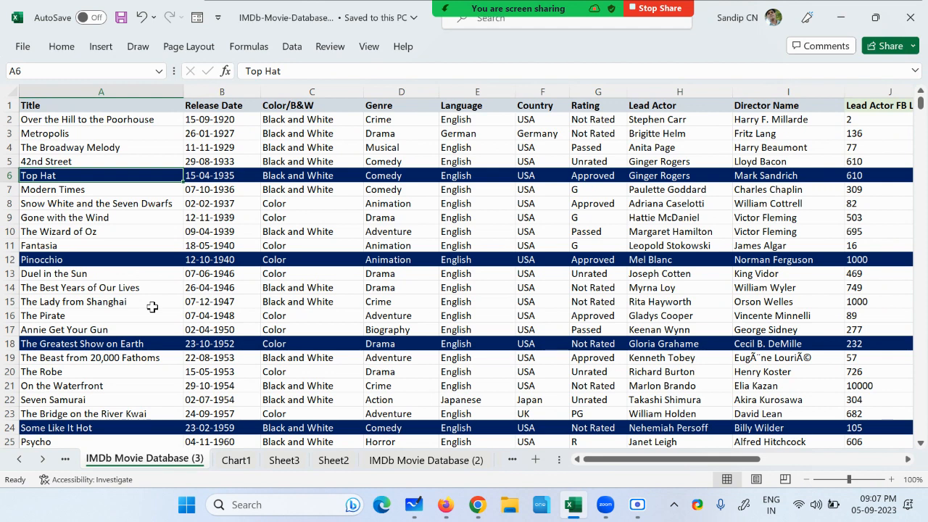
Examine the Title and Release Date columns together, checking the release dates of individual movies.
{"action": "left_click", "coordinate": [82, 91]}
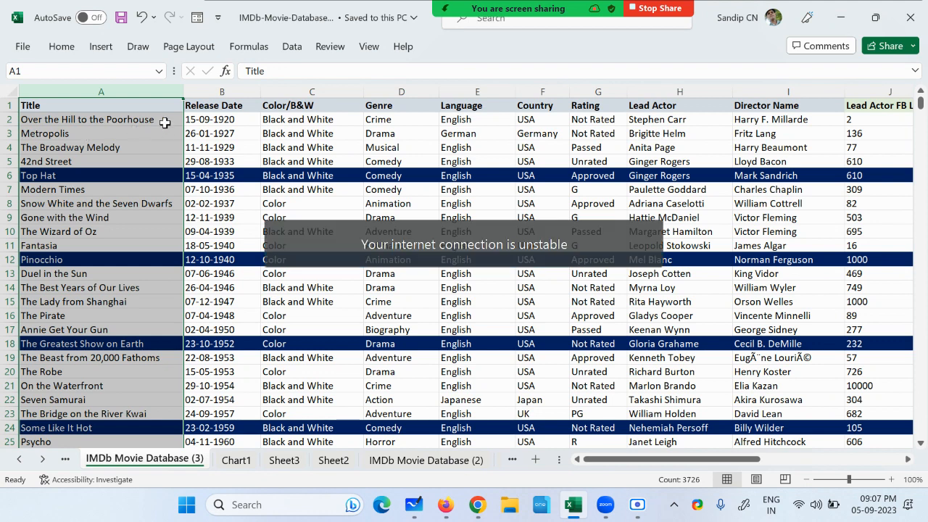
{"action": "left_click", "coordinate": [213, 103]}
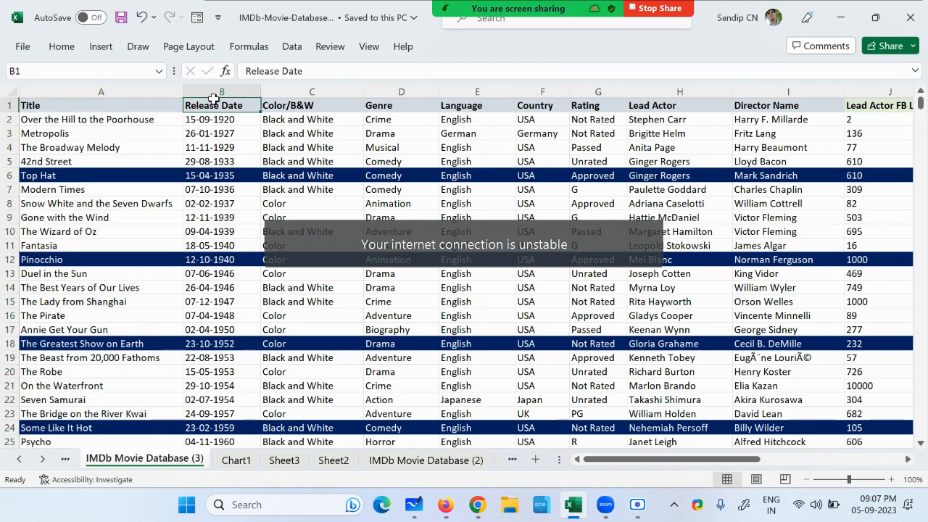
{"action": "left_click", "coordinate": [212, 119]}
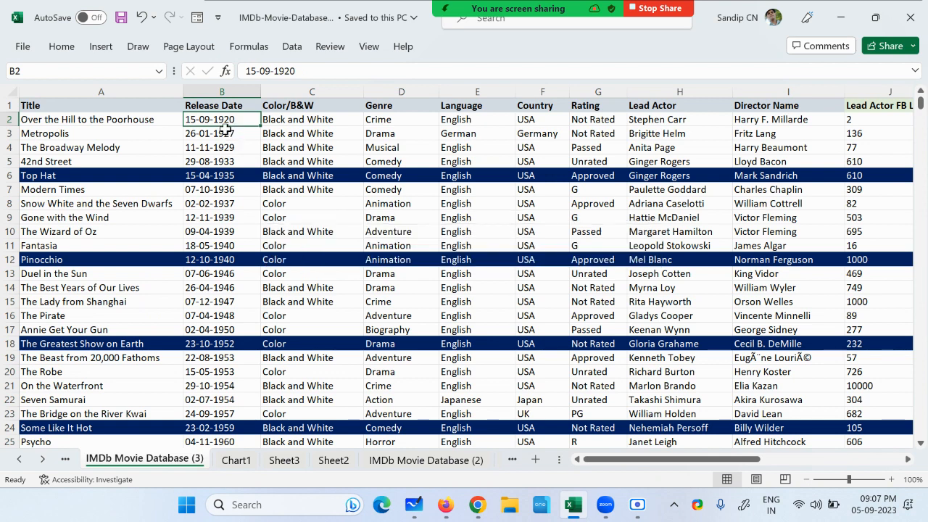
{"action": "left_click", "coordinate": [221, 136]}
{"action": "left_click", "coordinate": [220, 218]}
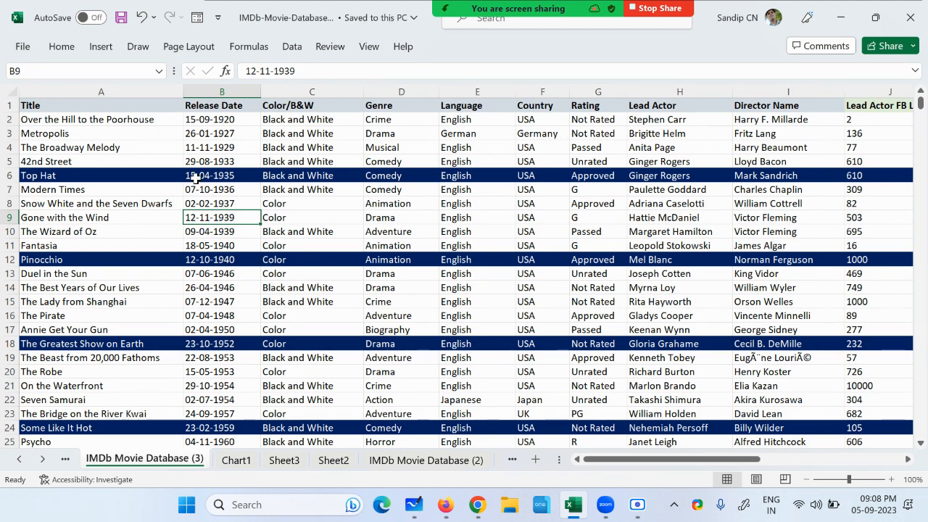
{"action": "left_click", "coordinate": [126, 114]}
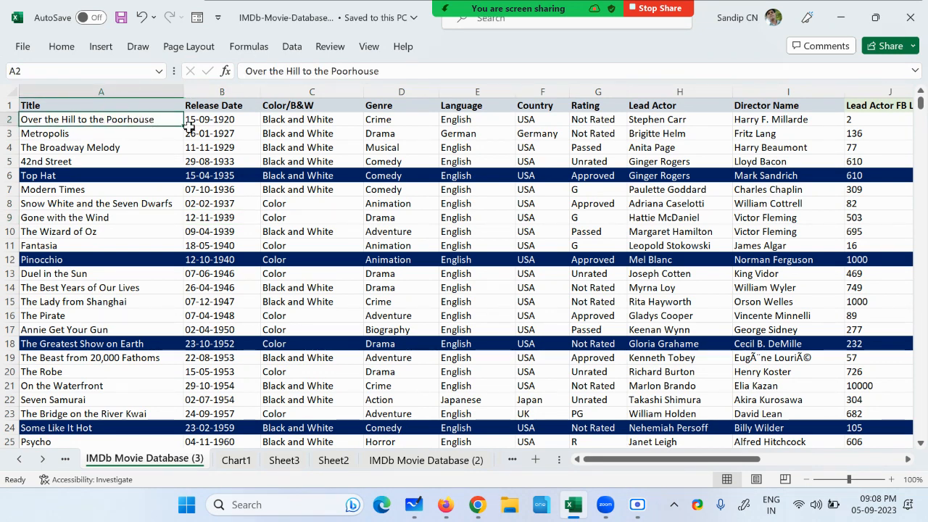
{"action": "left_click", "coordinate": [223, 106]}
{"action": "left_click", "coordinate": [229, 120]}
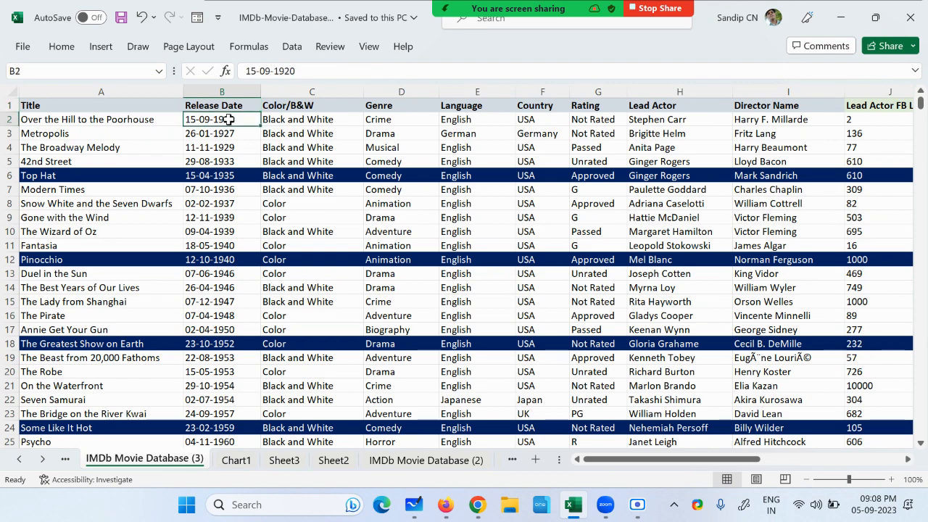
Inspect the Budget header and the Gross Revenue values in Q2:Q16.
{"action": "left_click_drag", "start_coordinate": [589, 459], "coordinate": [731, 459]}
{"action": "left_click", "coordinate": [843, 105]}
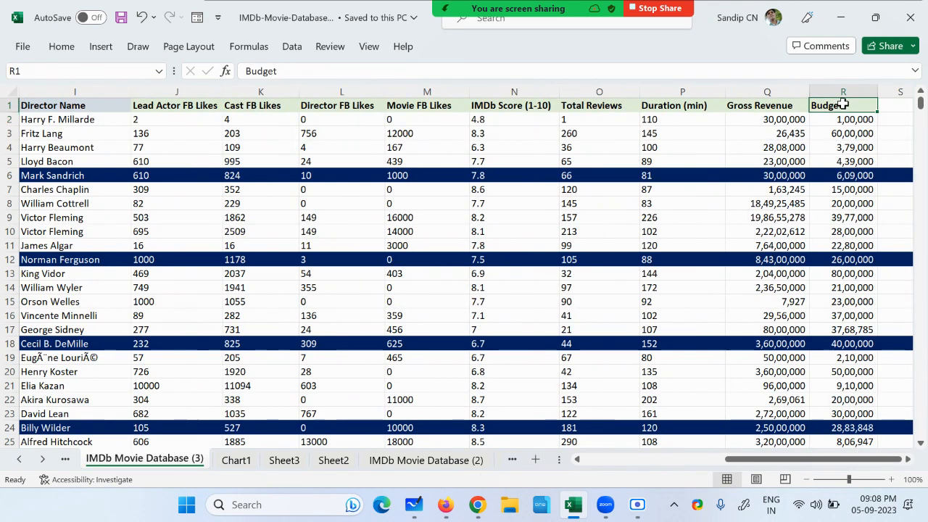
{"action": "left_click", "coordinate": [760, 106]}
{"action": "left_click_drag", "start_coordinate": [771, 123], "coordinate": [786, 316]}
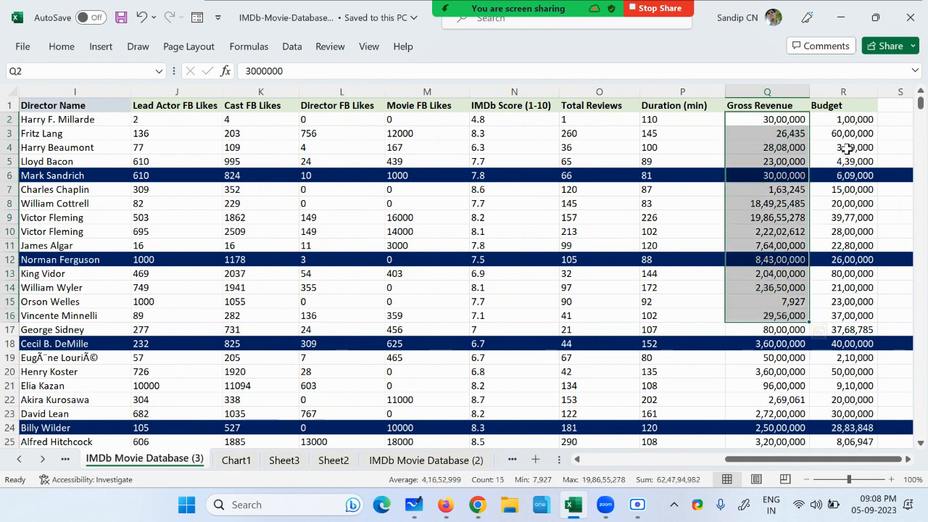
Inspect the Budget values in R2:R22 and the Director Name entries in I2:I23.
{"action": "left_click_drag", "start_coordinate": [844, 134], "coordinate": [847, 283]}
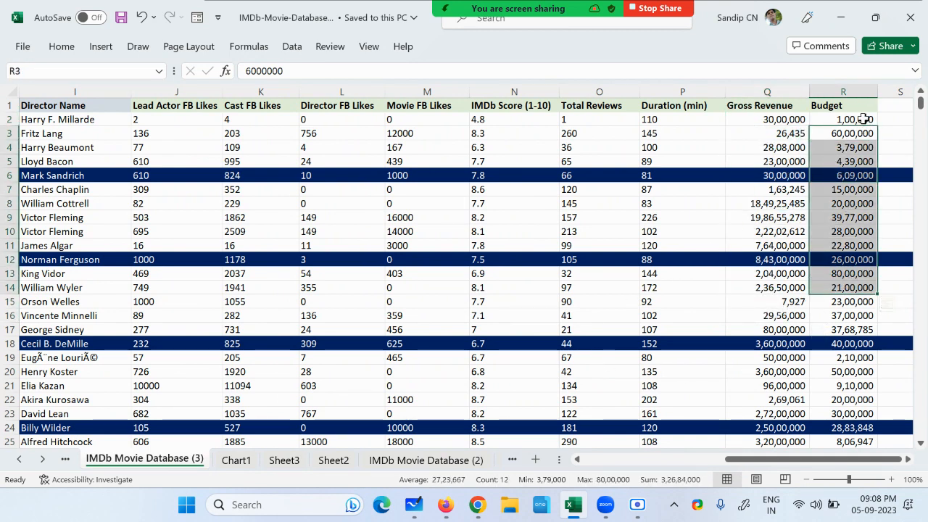
{"action": "left_click_drag", "start_coordinate": [856, 118], "coordinate": [847, 398]}
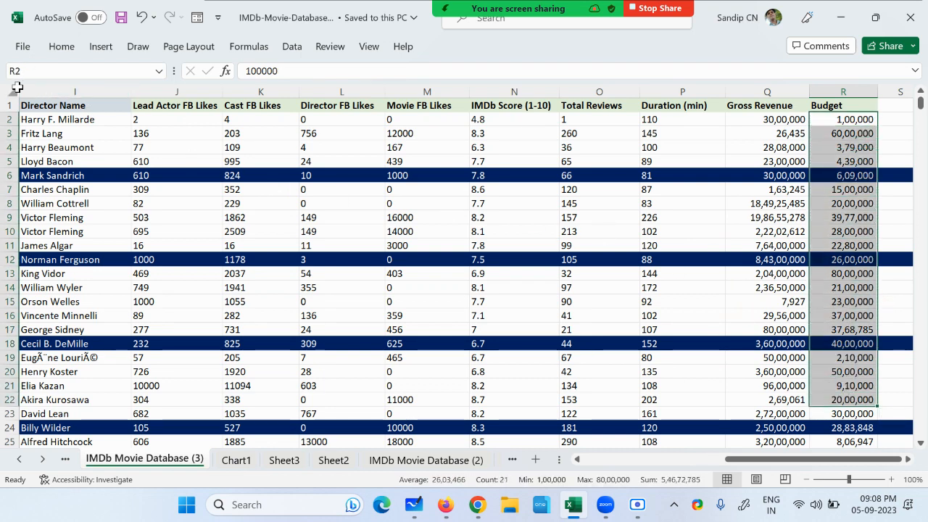
{"action": "left_click_drag", "start_coordinate": [37, 119], "coordinate": [56, 414]}
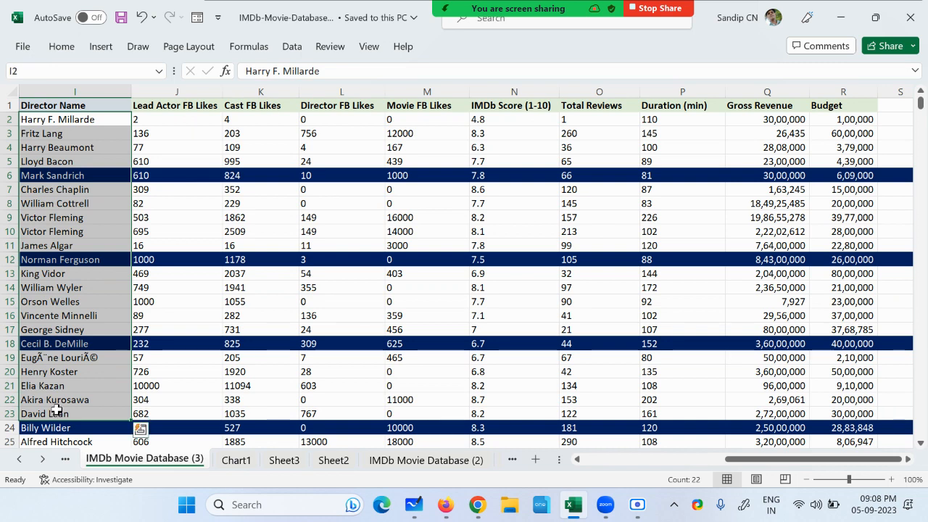
Return to the first columns and check the Title, Release Date and Color/B&W entries in rows 3 and 4.
{"action": "left_click_drag", "start_coordinate": [778, 464], "coordinate": [614, 467]}
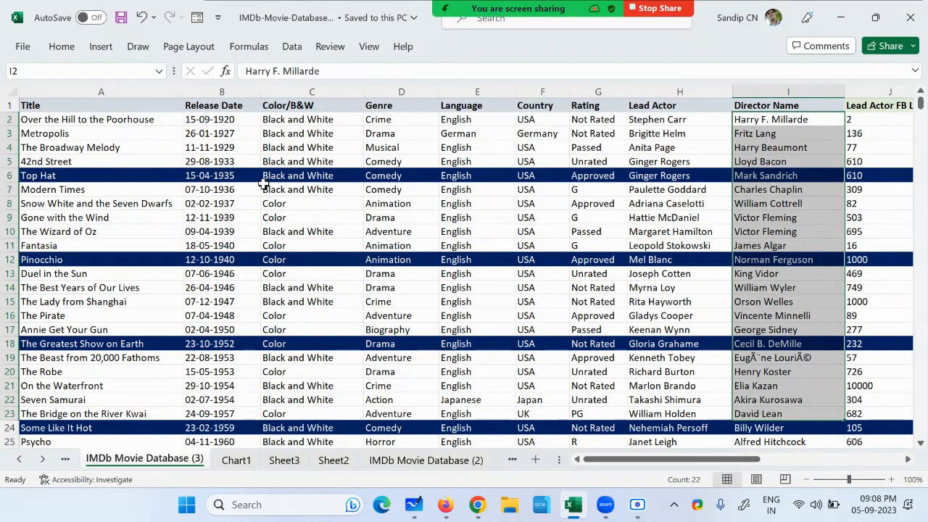
{"action": "left_click", "coordinate": [94, 133]}
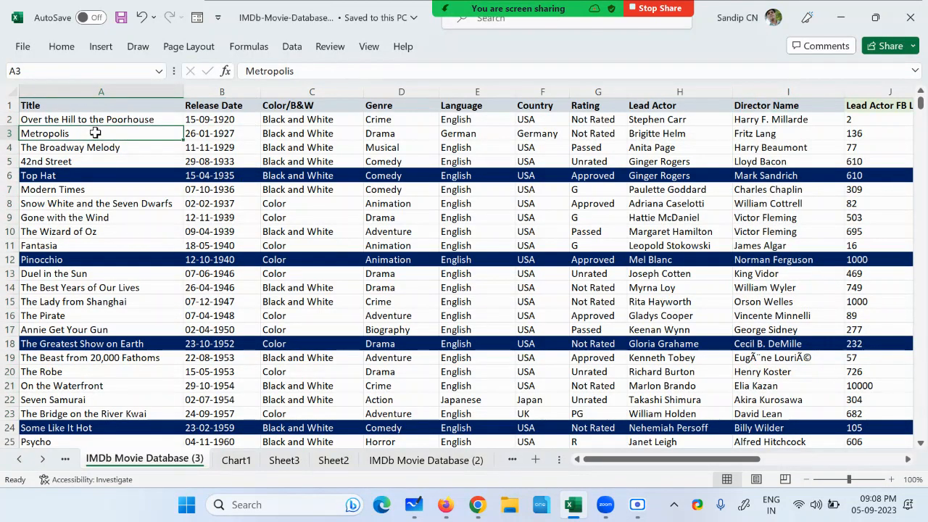
{"action": "left_click", "coordinate": [203, 138]}
{"action": "left_click", "coordinate": [361, 146]}
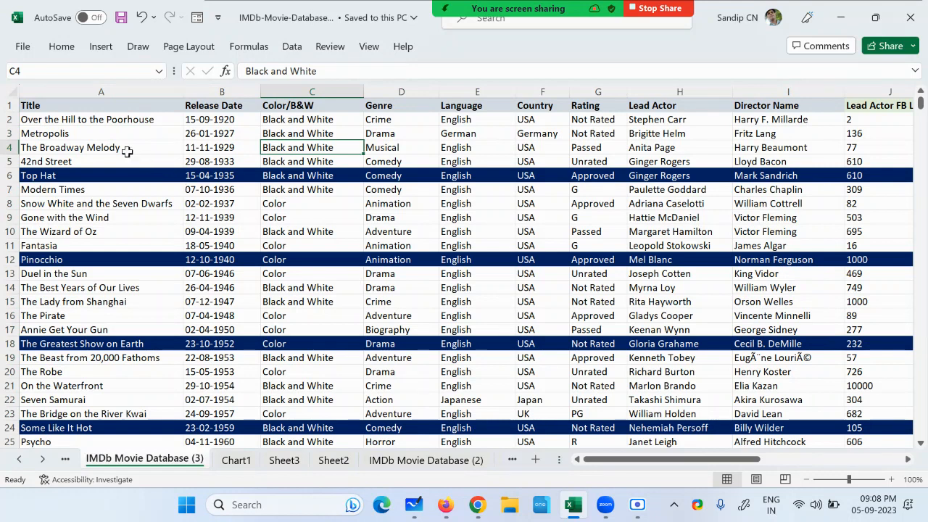
Review the first movie record field by field in the data form starting from the Title header, and close the form.
{"action": "left_click", "coordinate": [56, 105]}
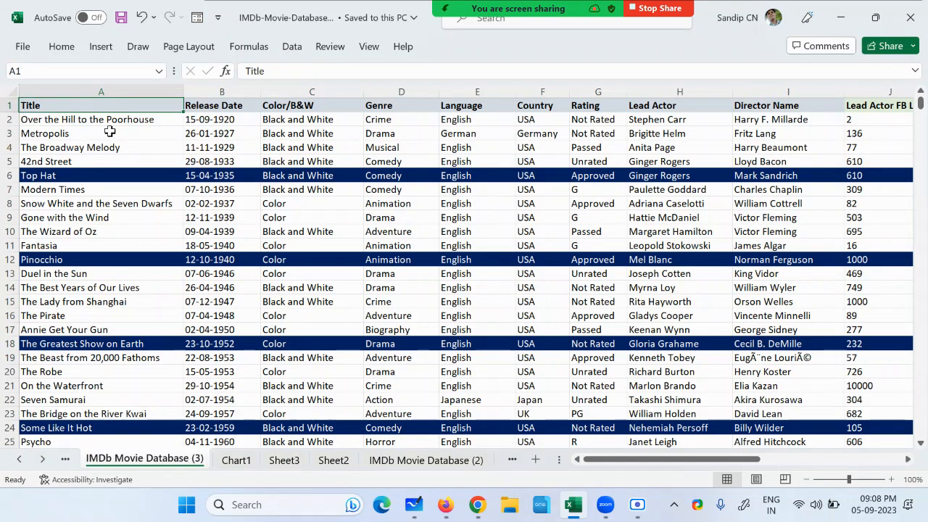
{"action": "left_click", "coordinate": [201, 21]}
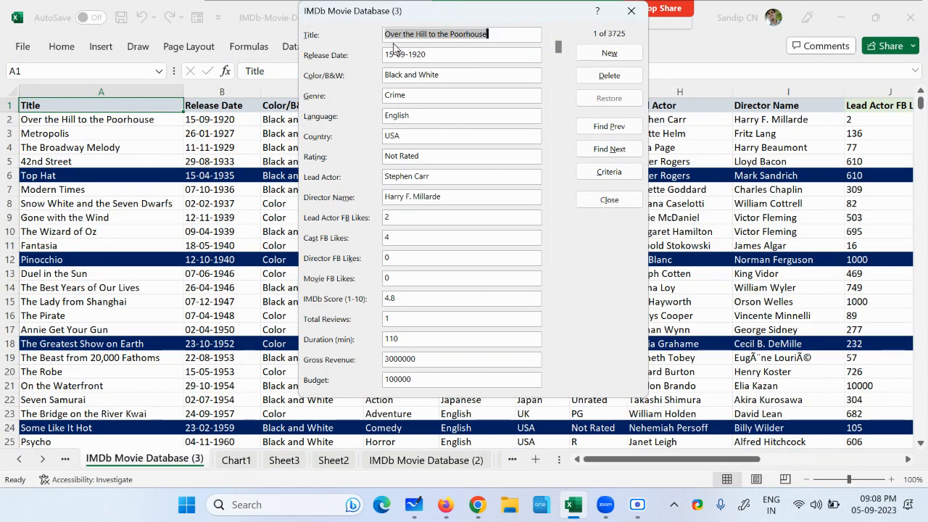
{"action": "left_click", "coordinate": [448, 76]}
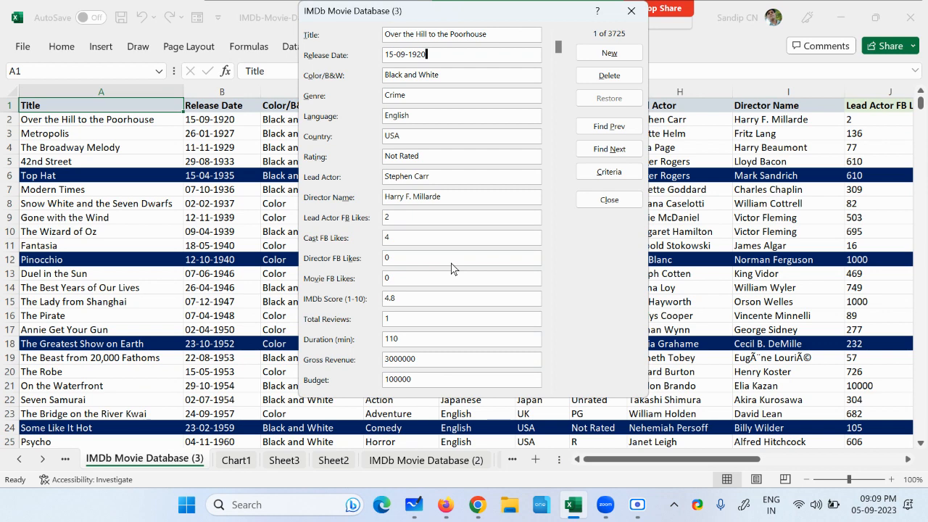
{"action": "left_click", "coordinate": [610, 201]}
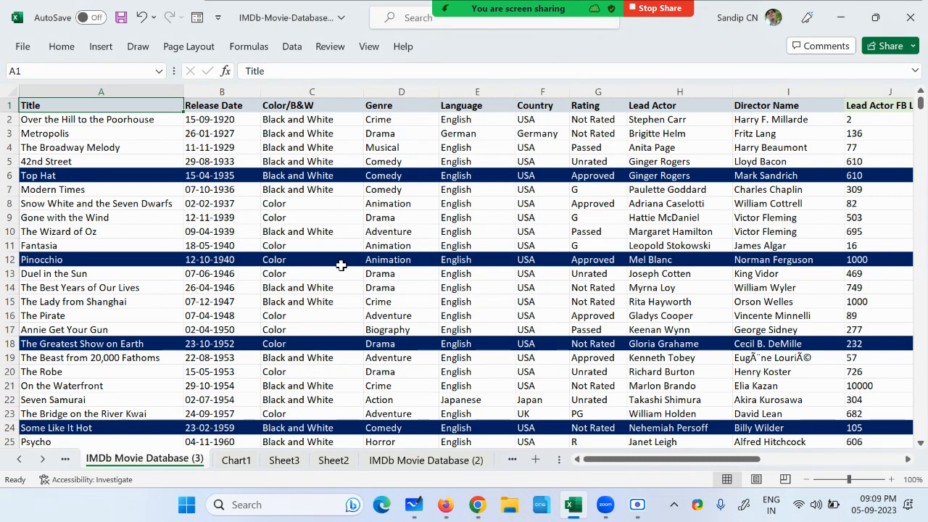
Examine the monthly Projected, Actual and Change table and its column chart on Sheet3.
{"action": "left_click", "coordinate": [307, 211]}
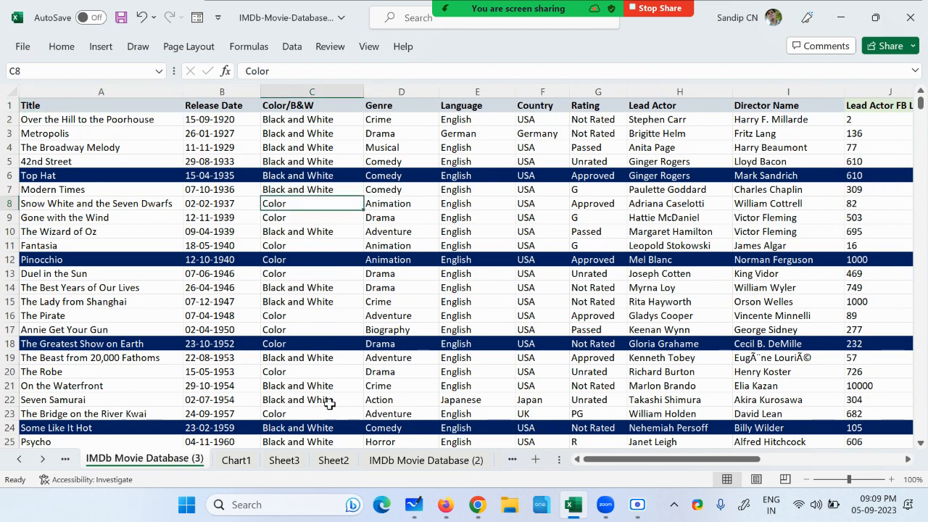
{"action": "left_click", "coordinate": [294, 462]}
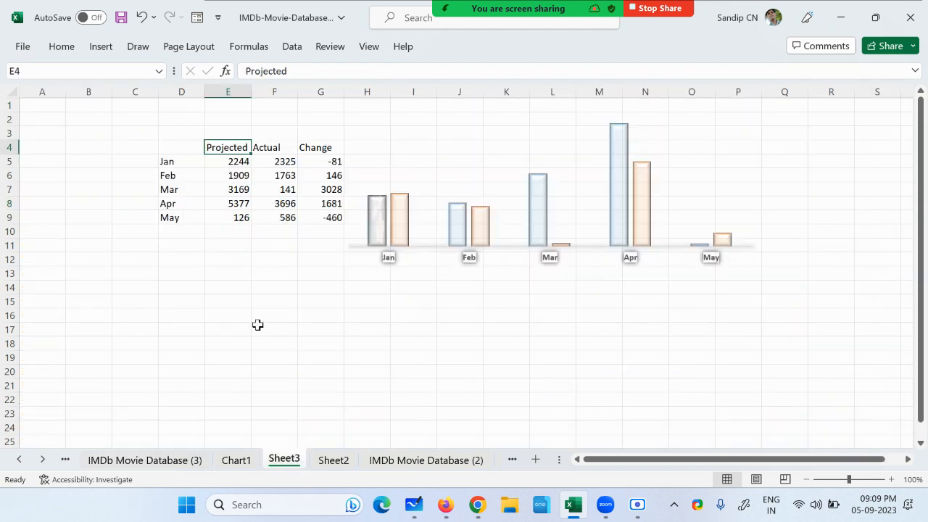
{"action": "scroll", "coordinate": [247, 327], "scroll_direction": "down", "scroll_amount": 4}
{"action": "scroll", "coordinate": [244, 327], "scroll_direction": "up", "scroll_amount": 4}
{"action": "left_click_drag", "start_coordinate": [615, 459], "coordinate": [508, 457]}
{"action": "mouse_move", "coordinate": [144, 117]}
{"action": "left_mouse_down"}
{"action": "mouse_move", "coordinate": [377, 240]}
{"action": "mouse_move", "coordinate": [854, 323]}
{"action": "left_mouse_up"}
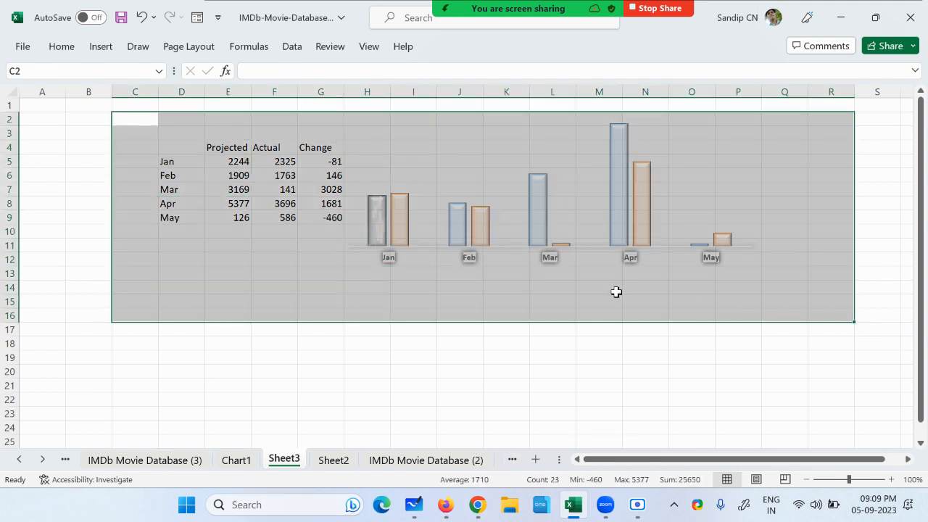
{"action": "left_click", "coordinate": [569, 304]}
{"action": "left_click", "coordinate": [519, 221]}
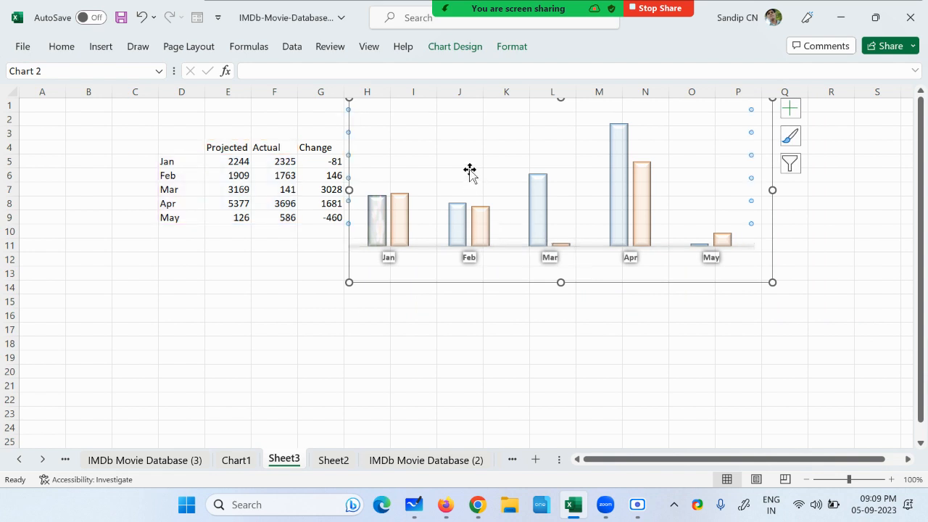
Recalculate Sheet3 and delete the Actual series from the column chart.
{"action": "left_click", "coordinate": [404, 105]}
{"action": "key", "text": "F9"}
{"action": "left_click", "coordinate": [402, 198]}
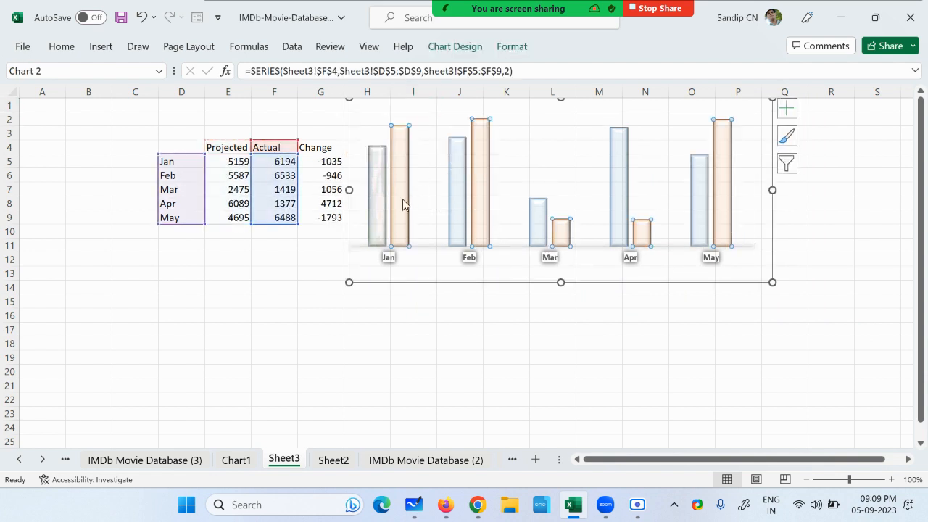
{"action": "key", "text": "Delete"}
{"action": "left_click", "coordinate": [366, 268]}
{"action": "key", "text": "F9"}
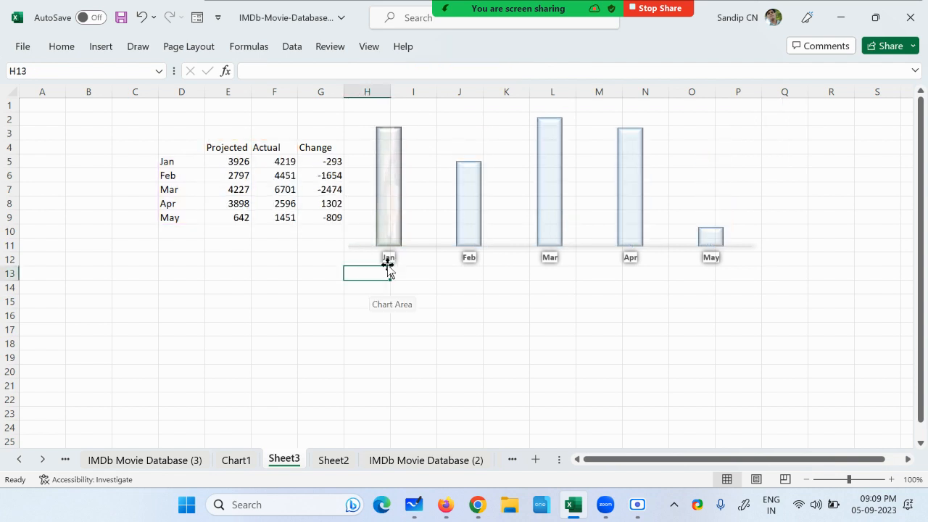
Recalculate Sheet3 again to check how the chart follows the Projected figures.
{"action": "left_click", "coordinate": [377, 190]}
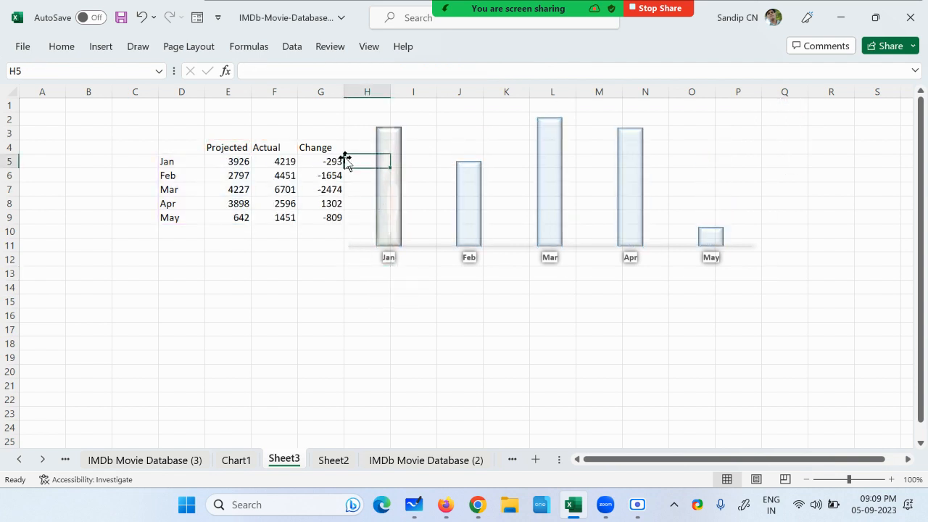
{"action": "left_click", "coordinate": [348, 160]}
{"action": "key", "text": "F9"}
{"action": "left_click", "coordinate": [352, 163]}
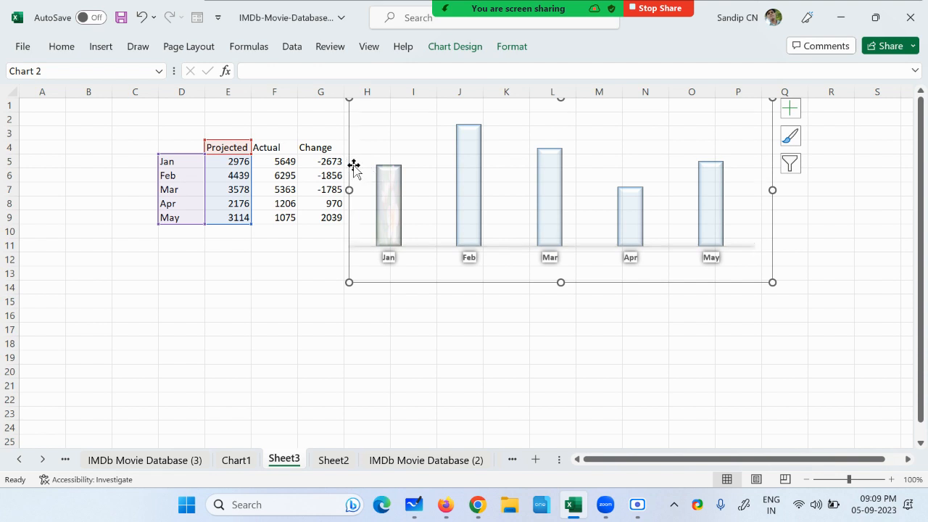
{"action": "left_click", "coordinate": [295, 233]}
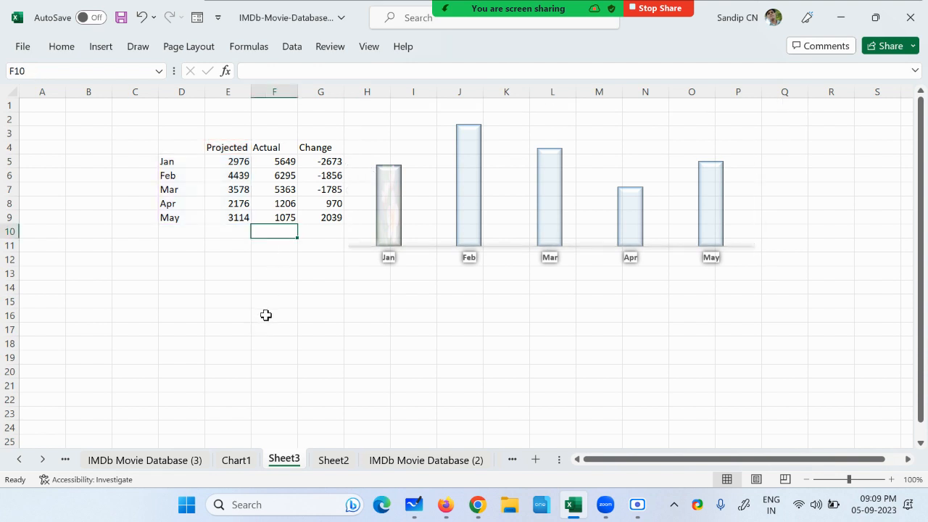
Copy the Title, Release Date, Color/B&W and Genre headers from IMDb Movie Database (3) to Sheet3, starting at A15.
{"action": "scroll", "coordinate": [267, 315], "scroll_direction": "down", "scroll_amount": 4}
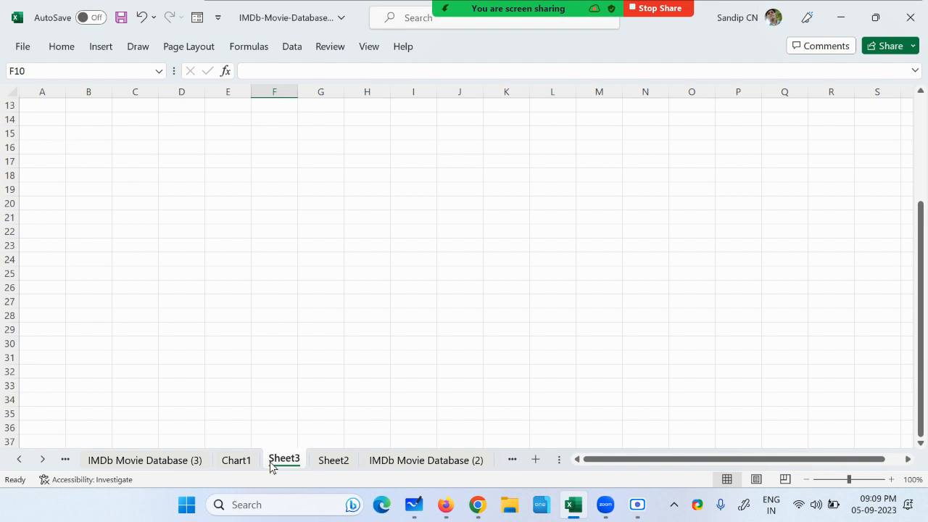
{"action": "left_click", "coordinate": [157, 461]}
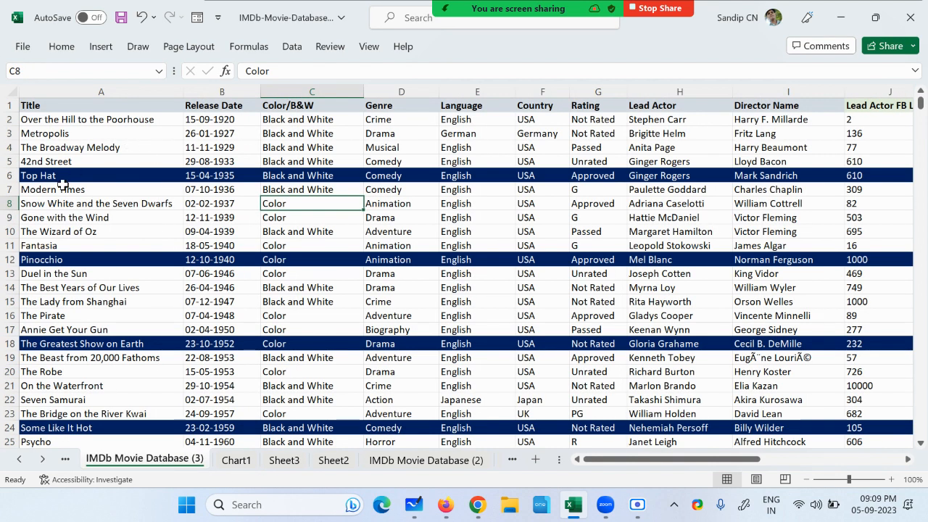
{"action": "left_click_drag", "start_coordinate": [51, 106], "coordinate": [395, 108]}
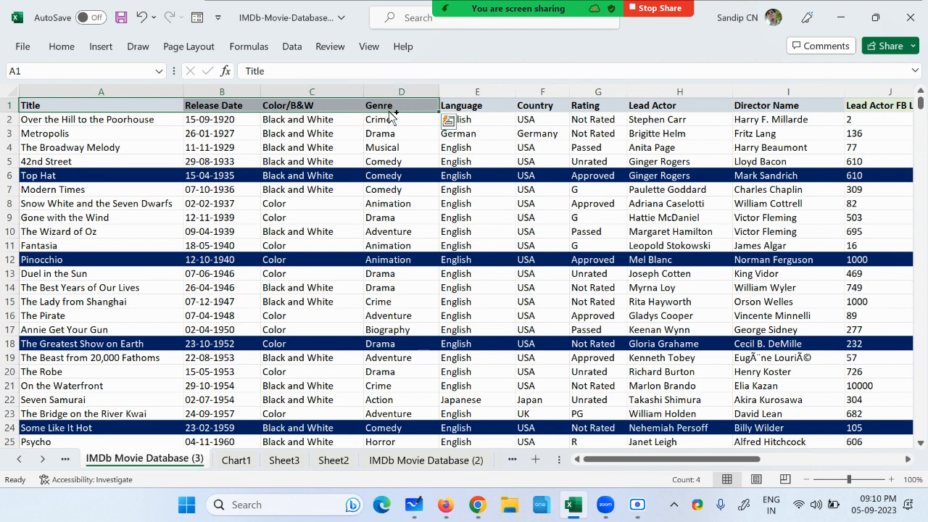
{"action": "key", "text": "ctrl+c"}
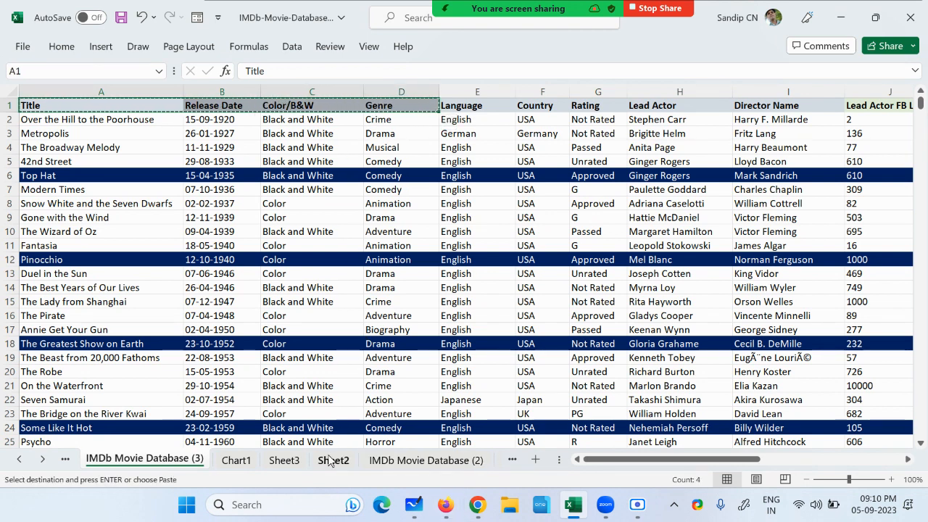
{"action": "left_click", "coordinate": [282, 460]}
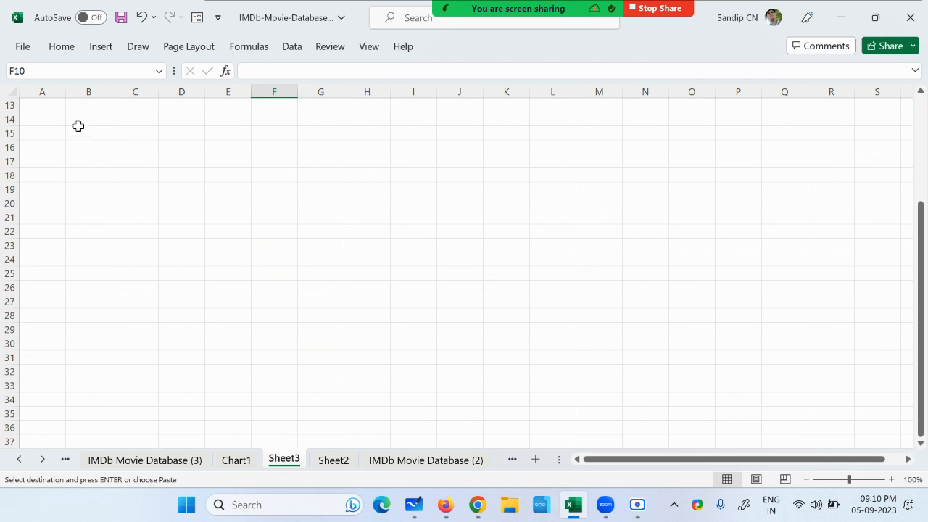
{"action": "left_click", "coordinate": [55, 133]}
{"action": "key", "text": "ctrl+v"}
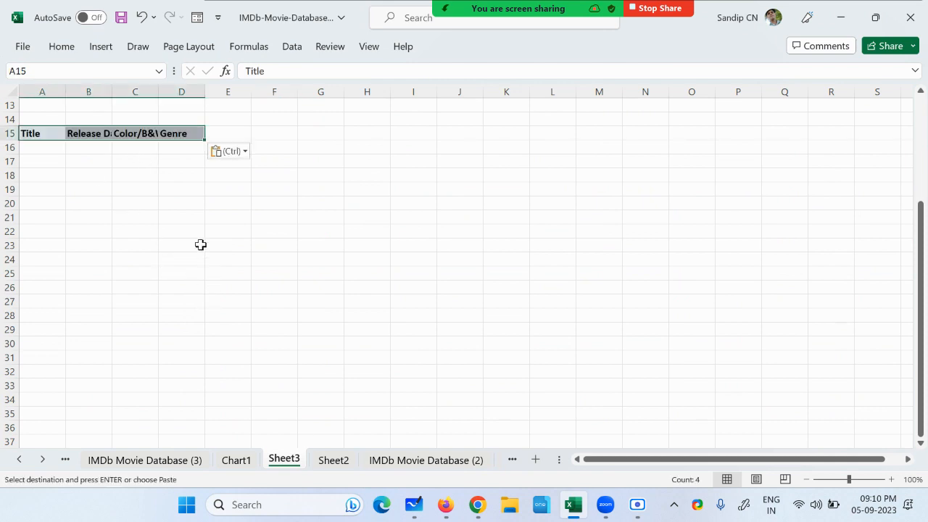
{"action": "left_click", "coordinate": [214, 226]}
Copy the Duration (min), Gross Revenue and Budget headers from IMDb Movie Database (3) to Sheet3, starting at E15.
{"action": "left_click", "coordinate": [234, 131]}
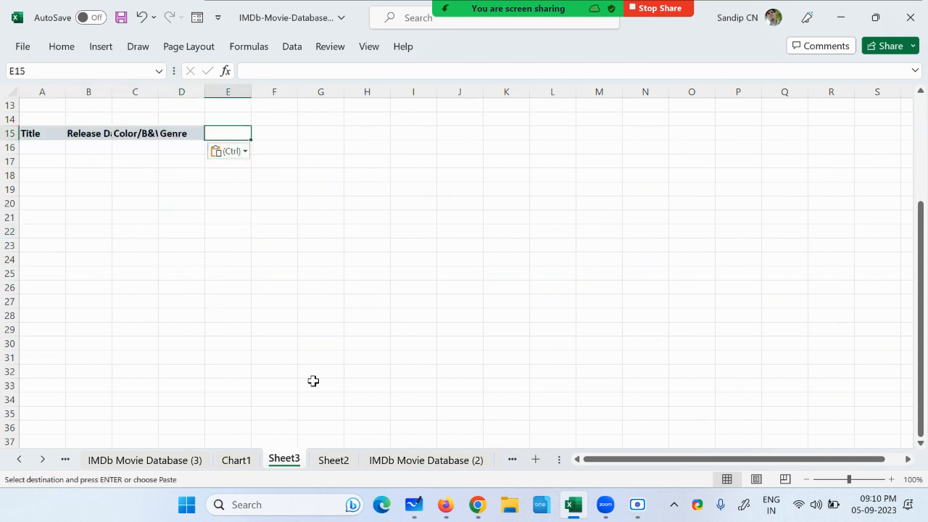
{"action": "left_click", "coordinate": [153, 461]}
{"action": "left_click_drag", "start_coordinate": [598, 459], "coordinate": [740, 459]}
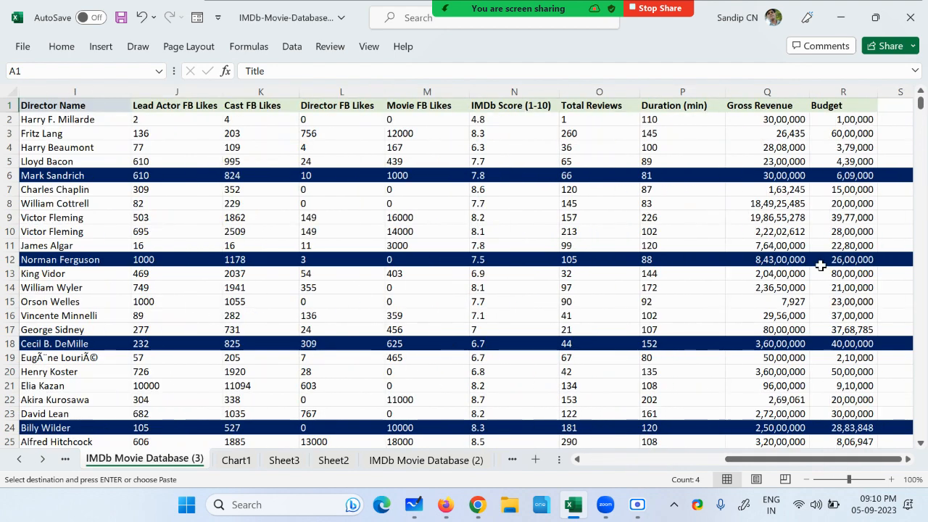
{"action": "left_click_drag", "start_coordinate": [658, 105], "coordinate": [852, 105]}
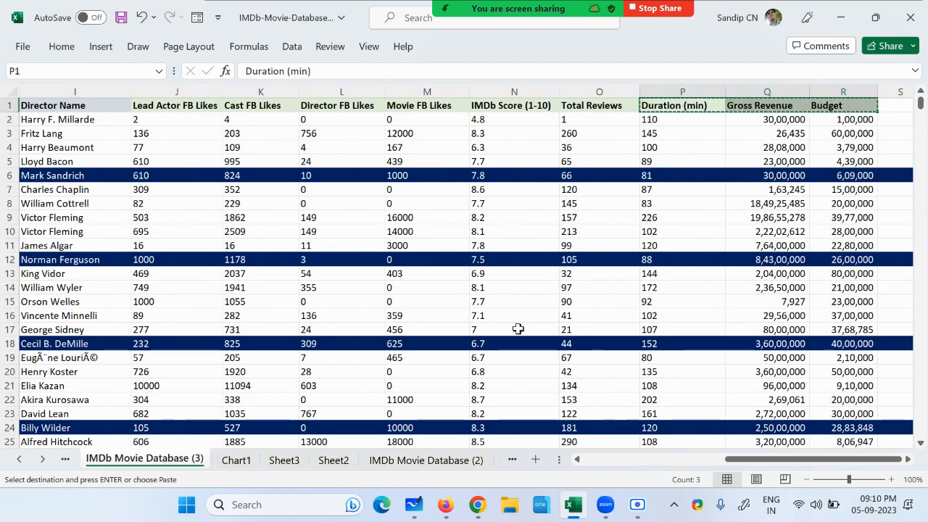
{"action": "left_click_drag", "start_coordinate": [792, 460], "coordinate": [505, 425]}
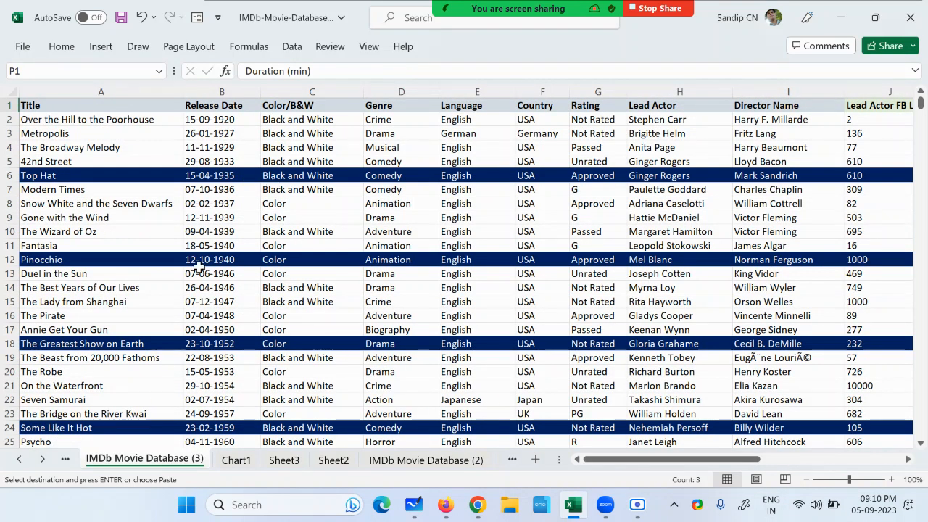
{"action": "left_click", "coordinate": [284, 460]}
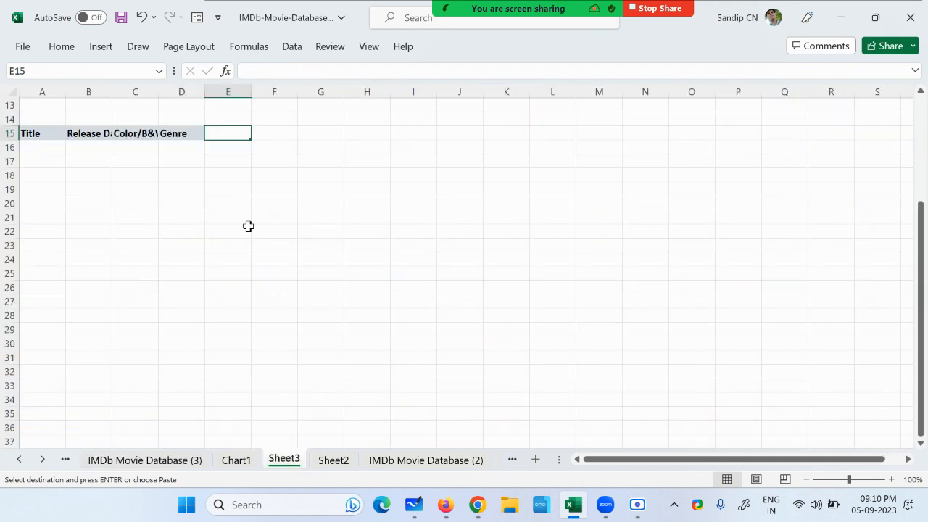
{"action": "key", "text": "ctrl+v"}
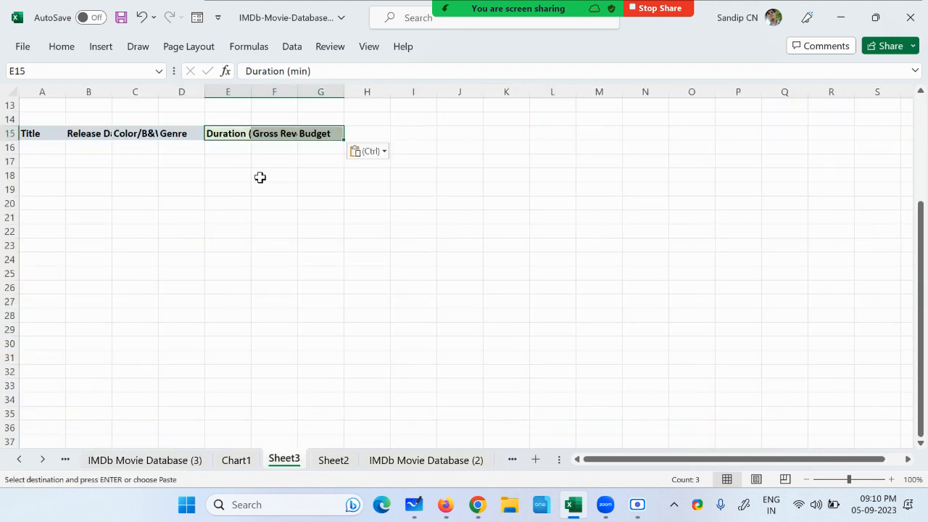
{"action": "left_click", "coordinate": [255, 287]}
Widen columns A through F on Sheet3 so the headers from Title to Gross Revenue fit fully.
{"action": "left_click_drag", "start_coordinate": [297, 92], "coordinate": [403, 92]}
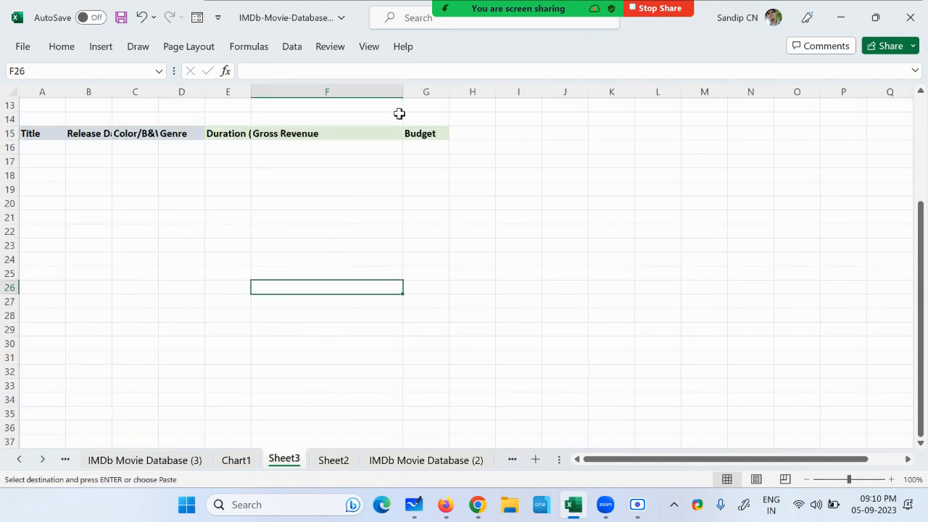
{"action": "left_click_drag", "start_coordinate": [246, 91], "coordinate": [317, 95]}
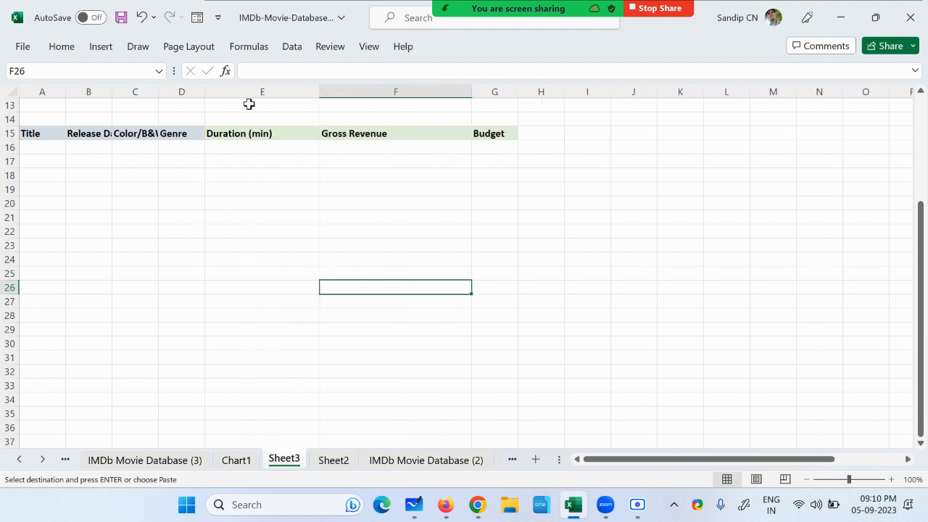
{"action": "left_click_drag", "start_coordinate": [203, 92], "coordinate": [287, 91]}
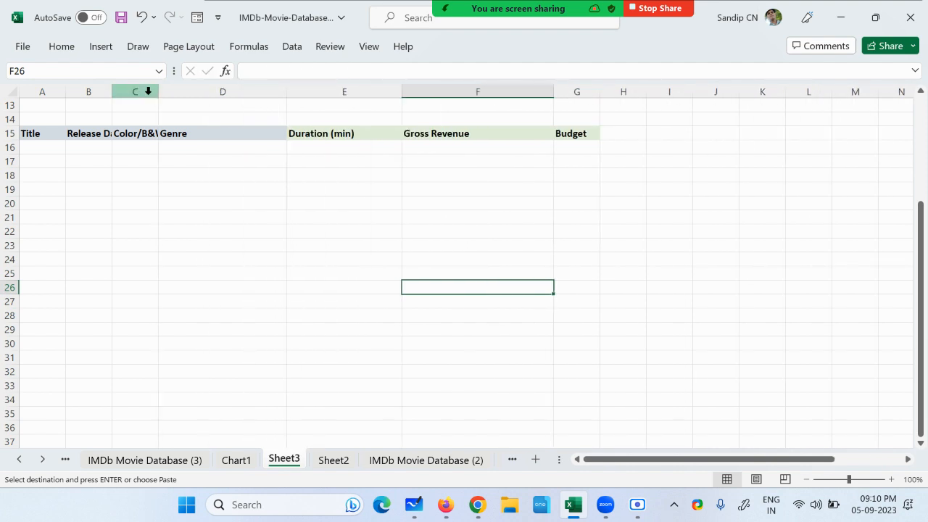
{"action": "left_click_drag", "start_coordinate": [157, 94], "coordinate": [236, 92]}
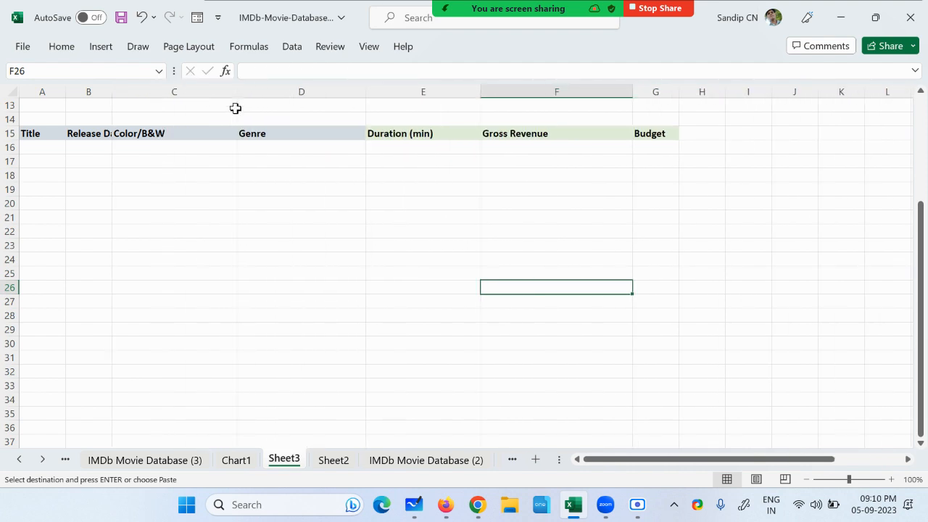
{"action": "left_click_drag", "start_coordinate": [111, 97], "coordinate": [161, 94]}
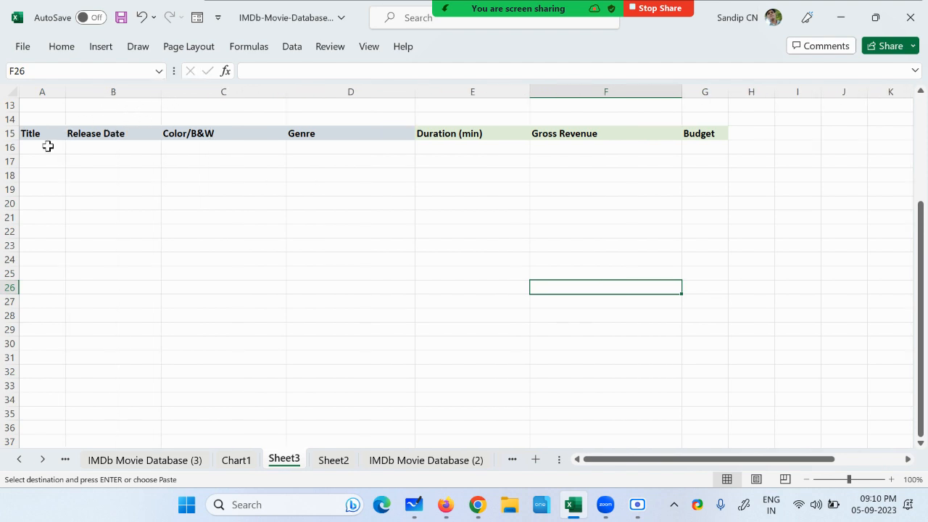
{"action": "left_click_drag", "start_coordinate": [70, 91], "coordinate": [150, 94]}
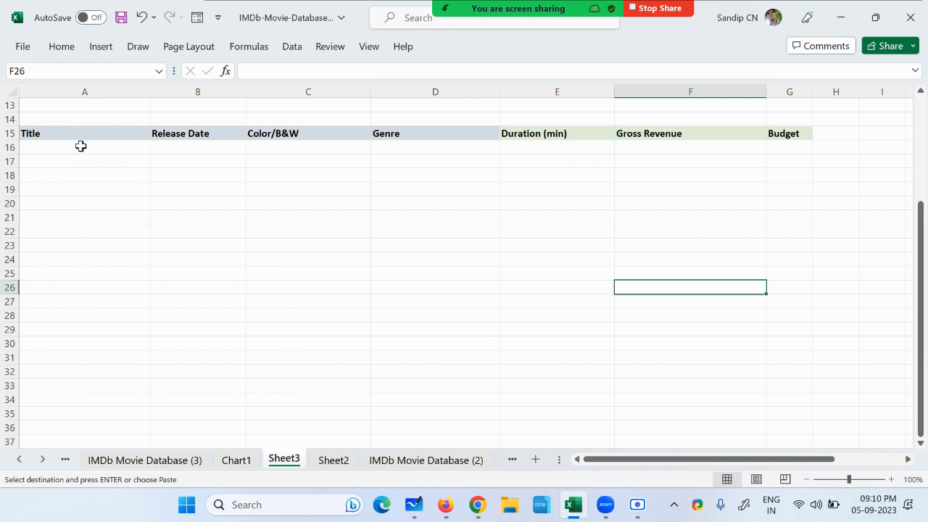
Fill row 16 with title RRR, today's date 05-09-2023 as the release date, Color, and the genre Drama.
{"action": "left_click", "coordinate": [78, 147]}
{"action": "type", "text": "RRR"}
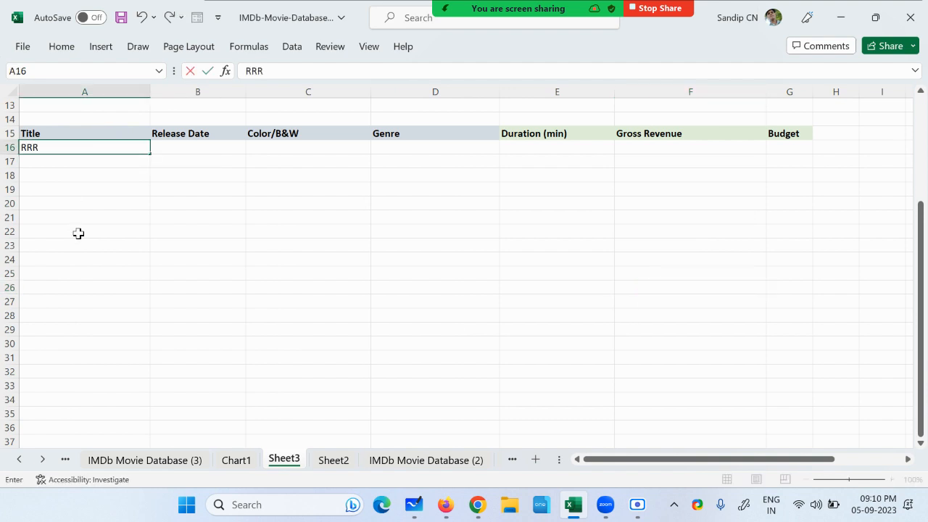
{"action": "key", "text": "Tab"}
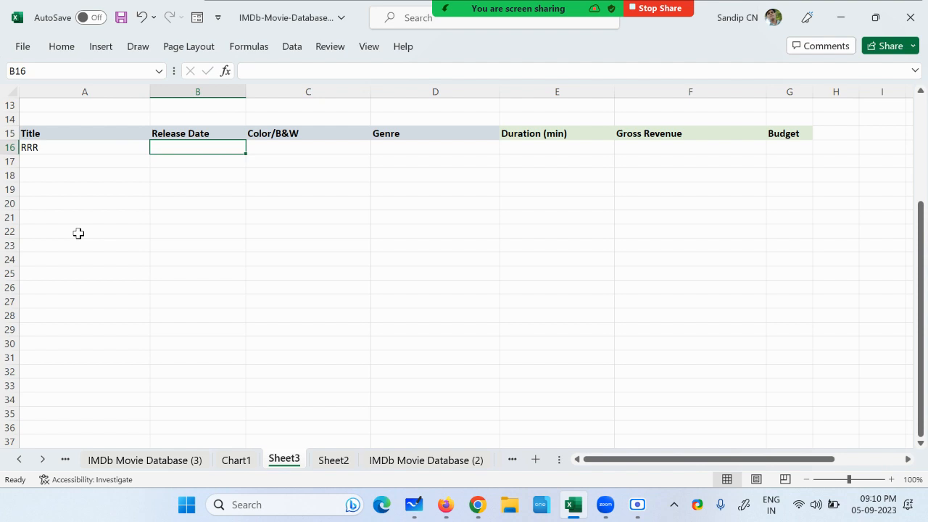
{"action": "key", "text": "ctrl+semicolon"}
{"action": "key", "text": "Tab"}
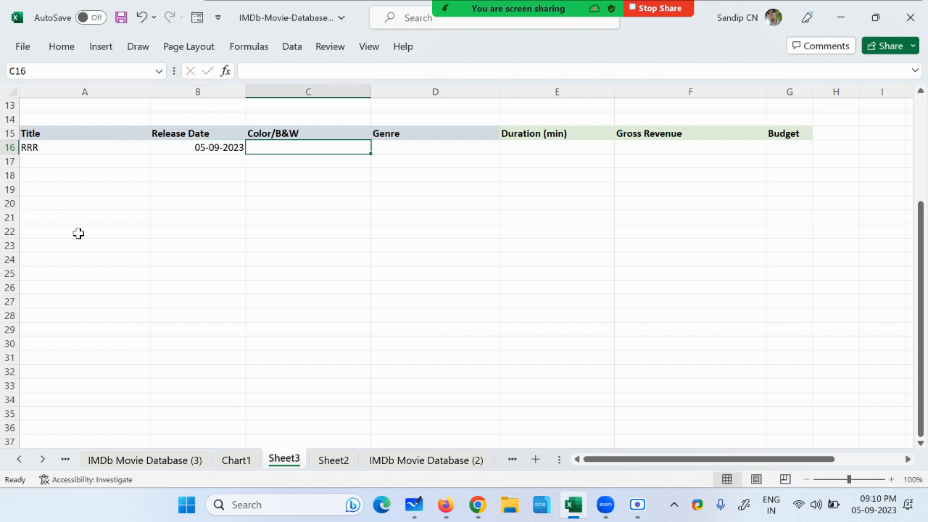
{"action": "type", "text": "Color"}
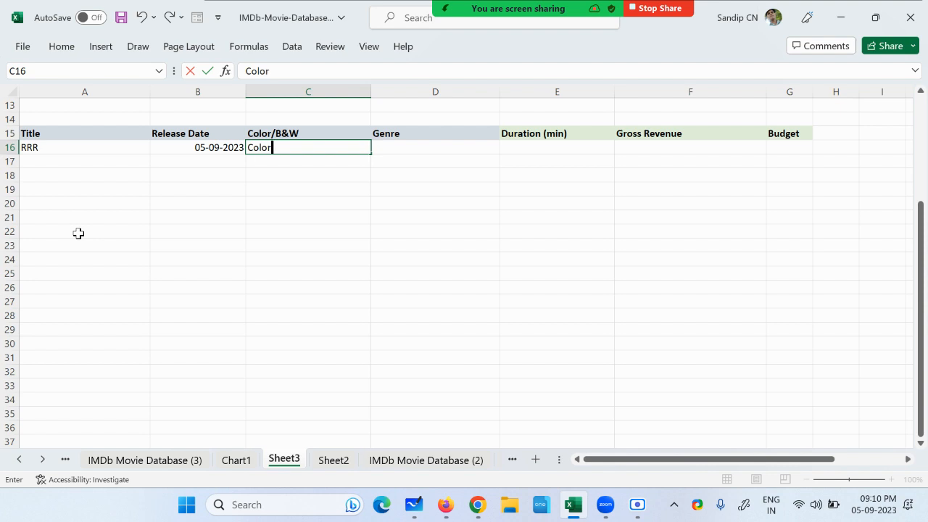
{"action": "key", "text": "Tab"}
{"action": "type", "text": "D"}
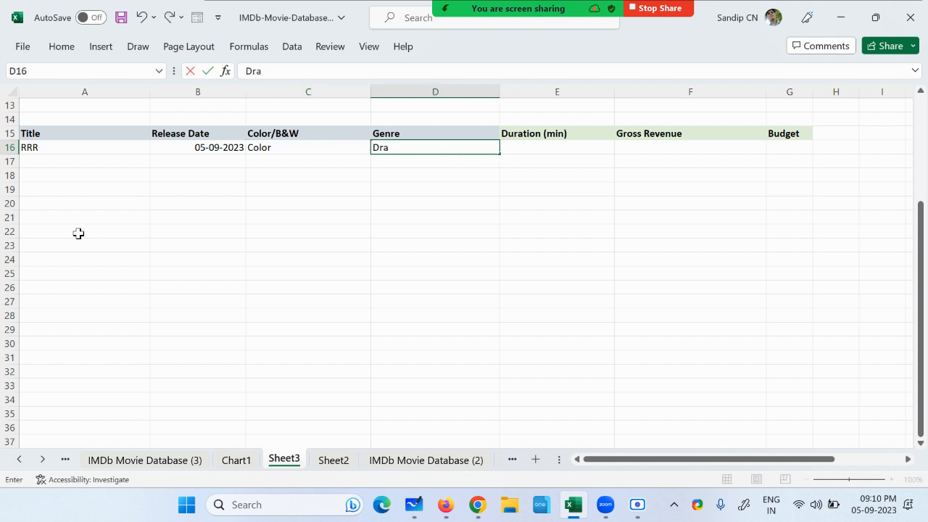
{"action": "key", "text": "Tab"}
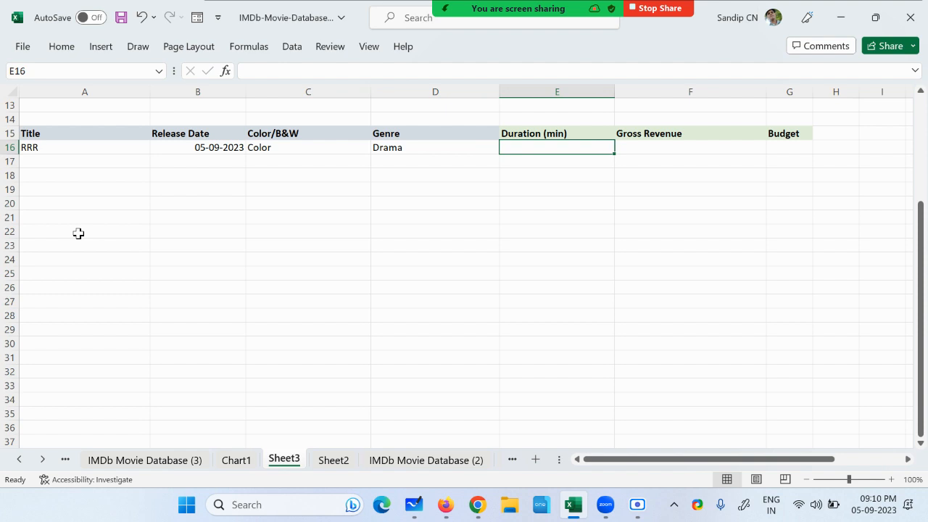
Complete the RRR row with a duration of 190, gross revenue of 13242525 and budget of 1234.
{"action": "type", "text": "190"}
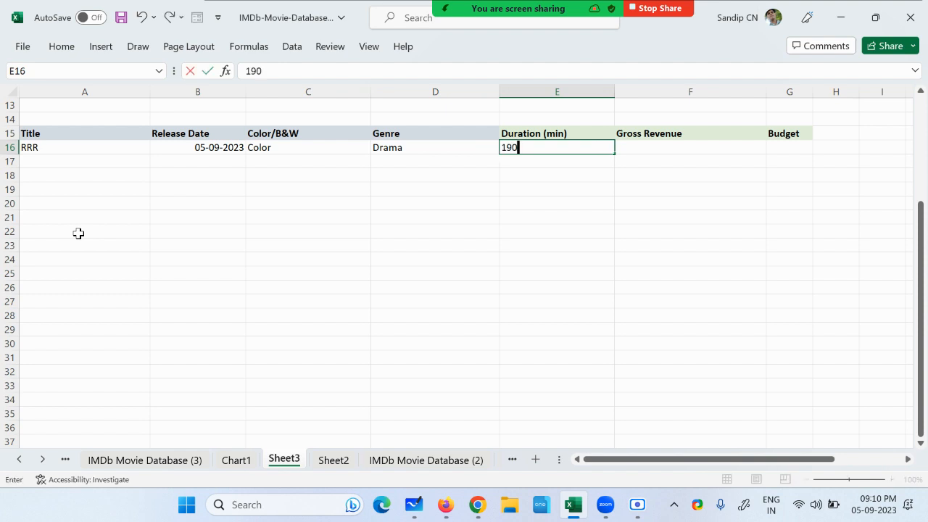
{"action": "key", "text": "Tab"}
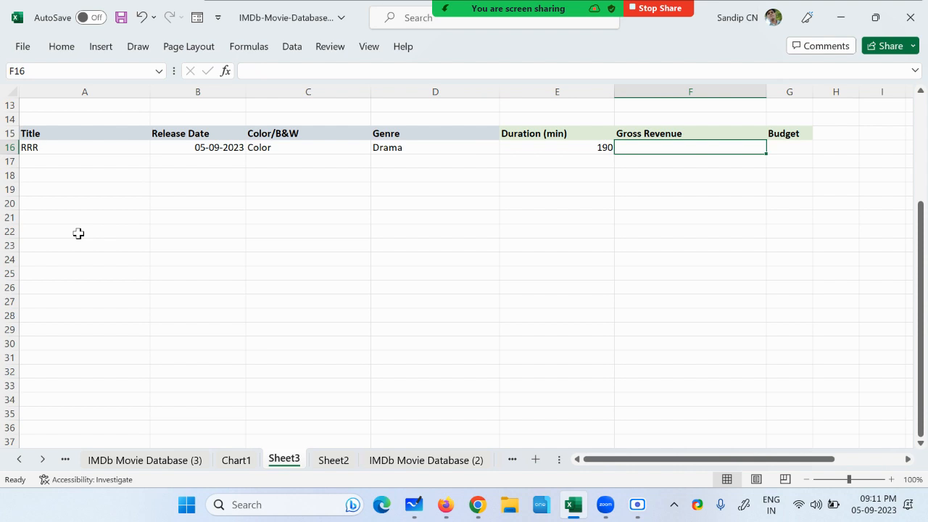
{"action": "type", "text": "13242525"}
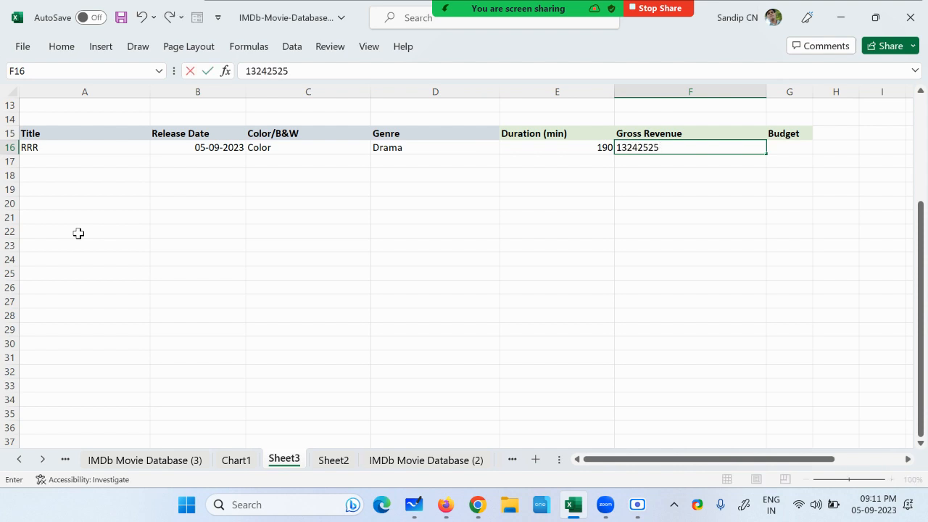
{"action": "key", "text": "Tab"}
{"action": "type", "text": "4234243624"}
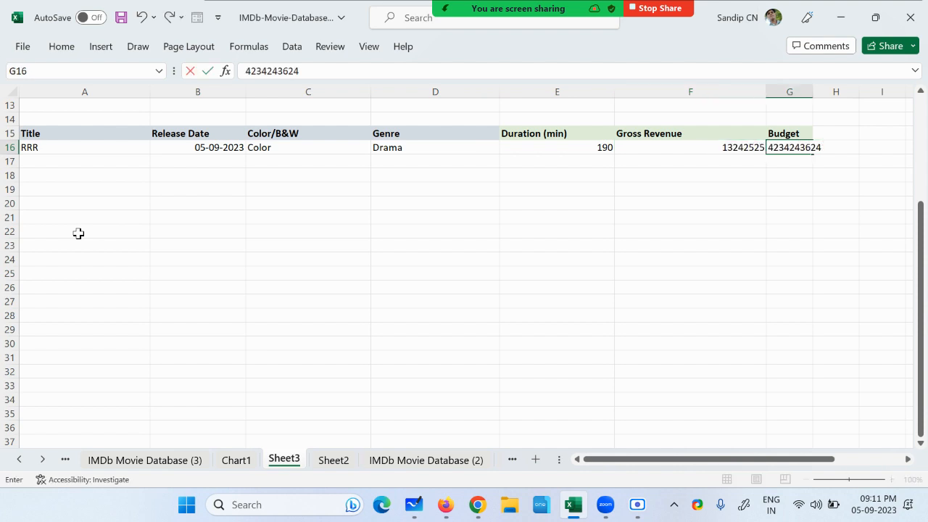
{"action": "key", "text": "BackSpace"}
{"action": "key", "text": "BackSpace"}
{"action": "key", "text": "BackSpace"}
{"action": "key", "text": "BackSpace"}
{"action": "key", "text": "BackSpace"}
{"action": "key", "text": "BackSpace"}
{"action": "key", "text": "BackSpace"}
{"action": "key", "text": "BackSpace"}
{"action": "key", "text": "BackSpace"}
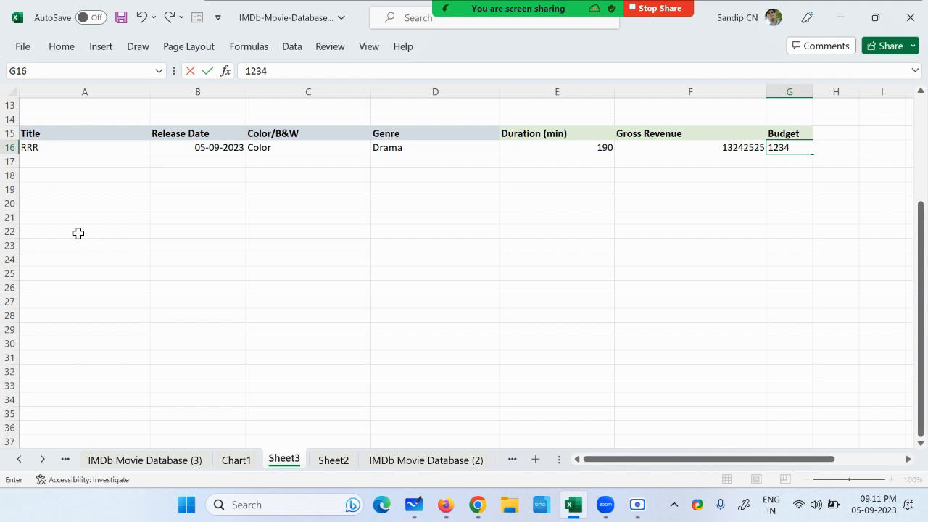
{"action": "key", "text": "Return"}
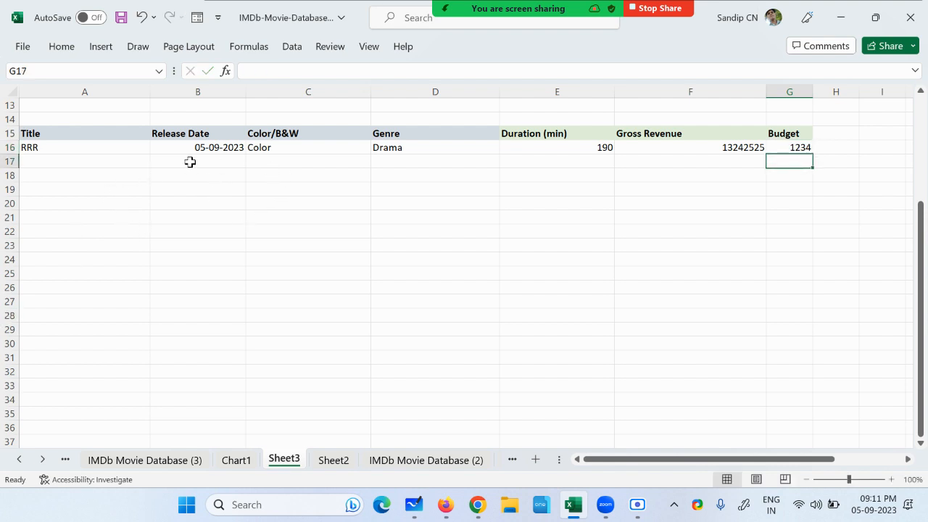
Review each entry in the RRR row from Title to Budget against its column header.
{"action": "left_click", "coordinate": [69, 146]}
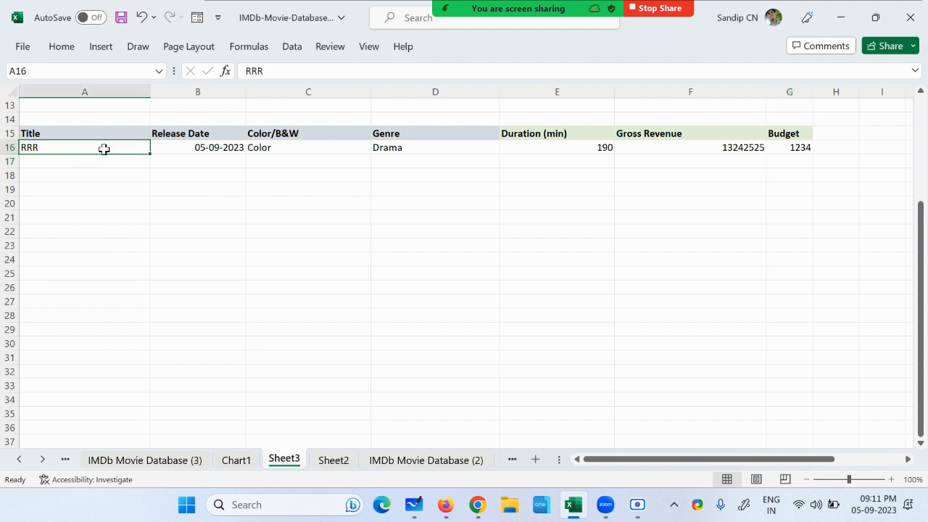
{"action": "left_click", "coordinate": [192, 149]}
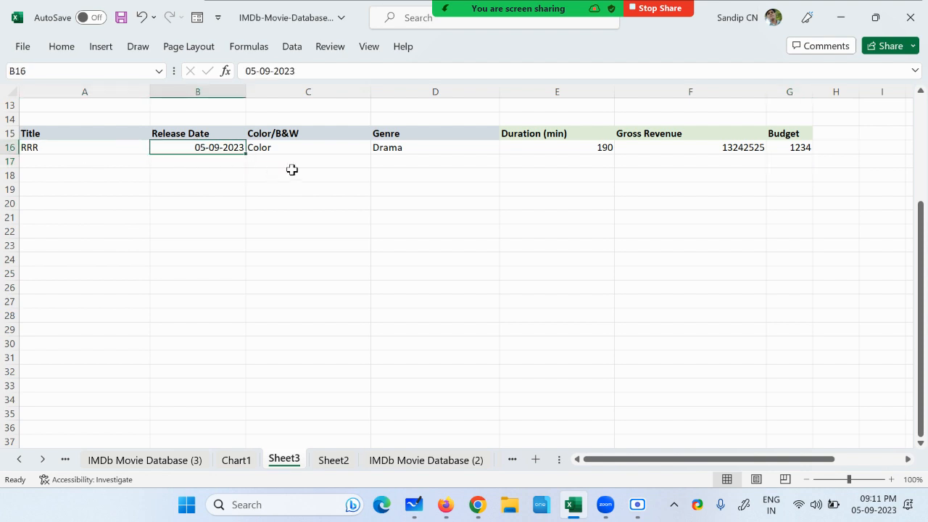
{"action": "left_click", "coordinate": [307, 145]}
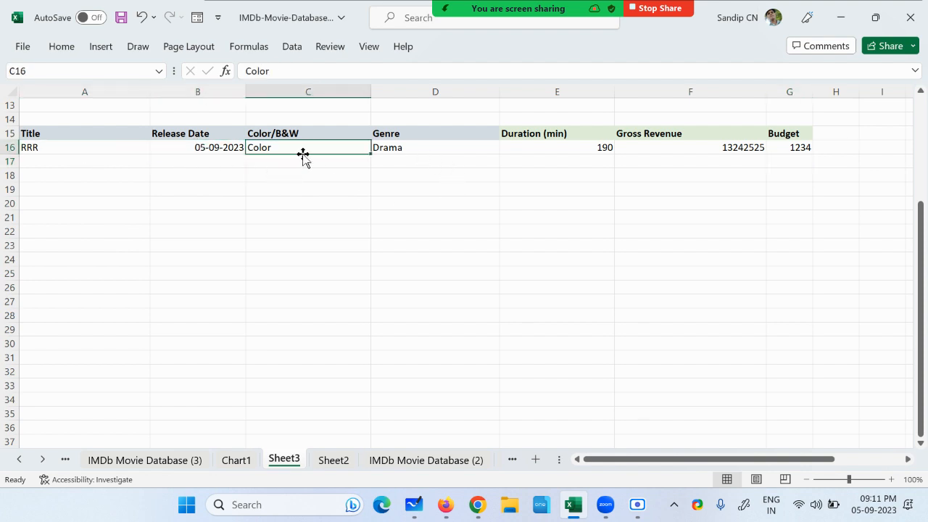
{"action": "left_click", "coordinate": [424, 150]}
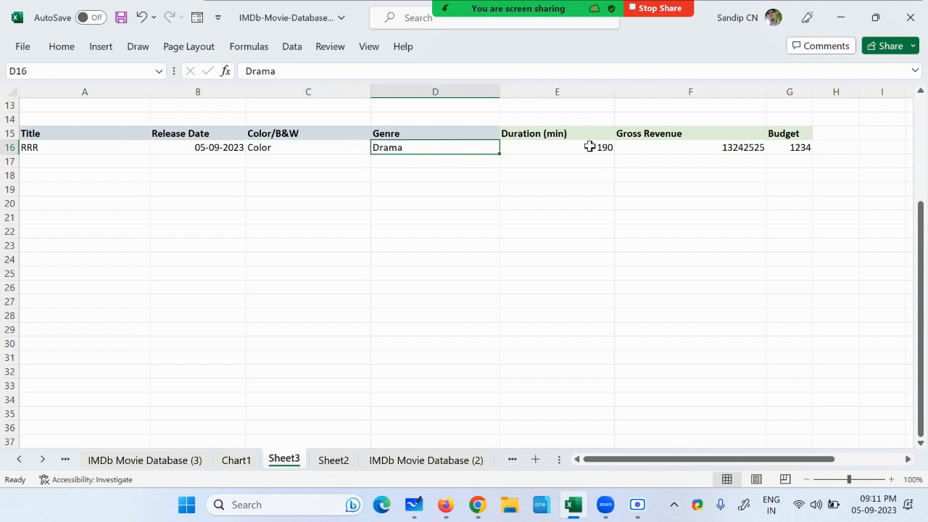
{"action": "left_click", "coordinate": [591, 147]}
{"action": "left_click", "coordinate": [718, 150]}
{"action": "left_click", "coordinate": [801, 147]}
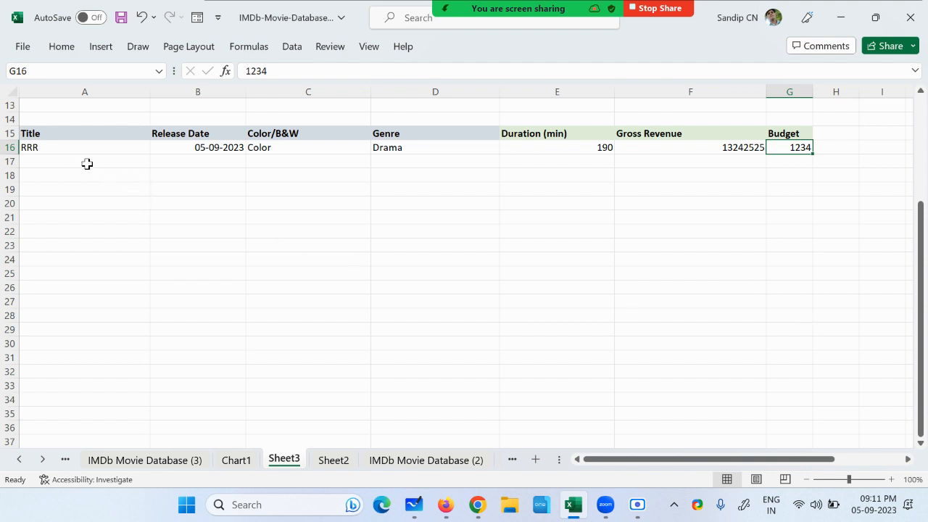
Enter the movie title Rangashtalam in cell B17 under Release Date as a misplaced entry.
{"action": "left_click", "coordinate": [212, 157]}
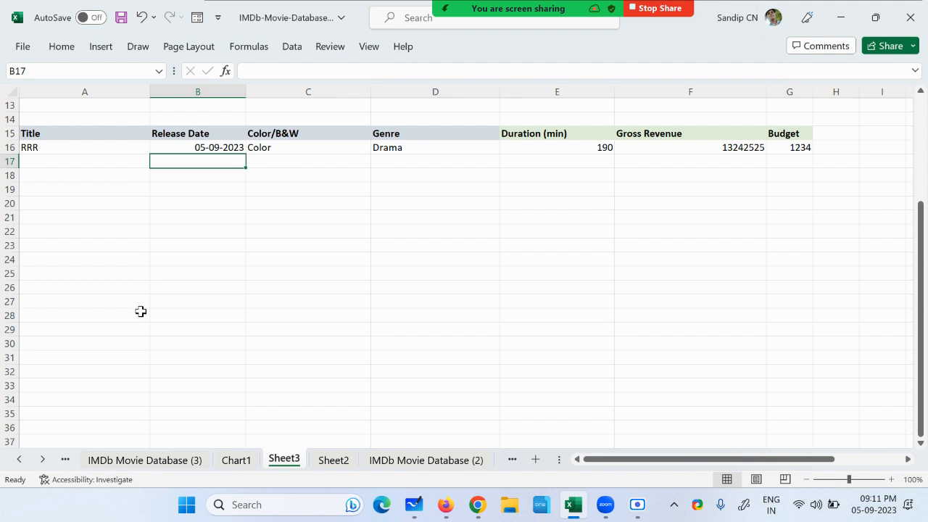
{"action": "type", "text": "Rang"}
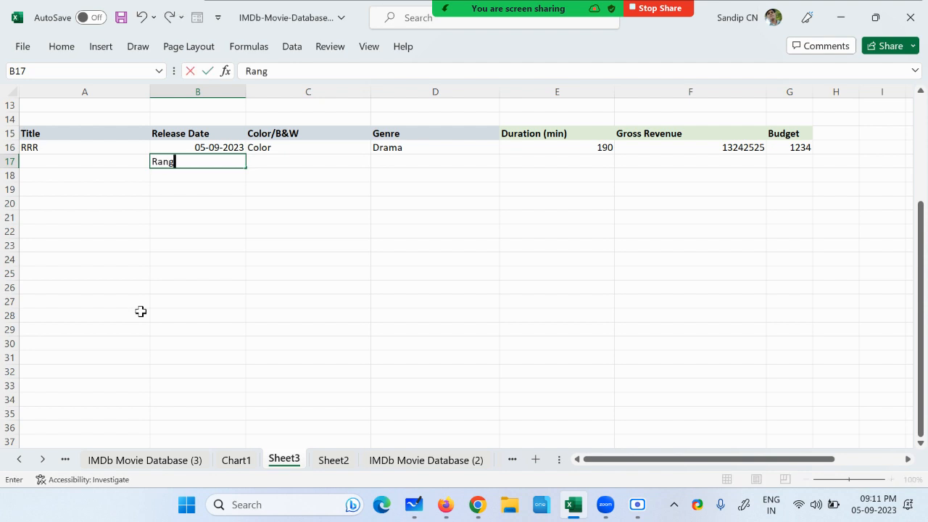
{"action": "type", "text": "ashtalam"}
{"action": "key", "text": "Return"}
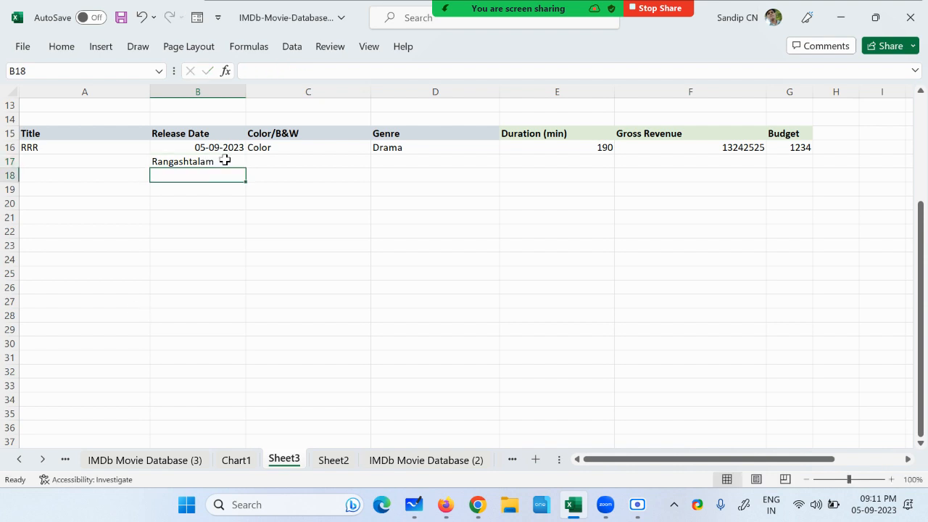
Compare the misplaced title in B17 with the neighbouring Title and Release Date cells, and clear it.
{"action": "left_click", "coordinate": [208, 165]}
{"action": "left_click", "coordinate": [67, 165]}
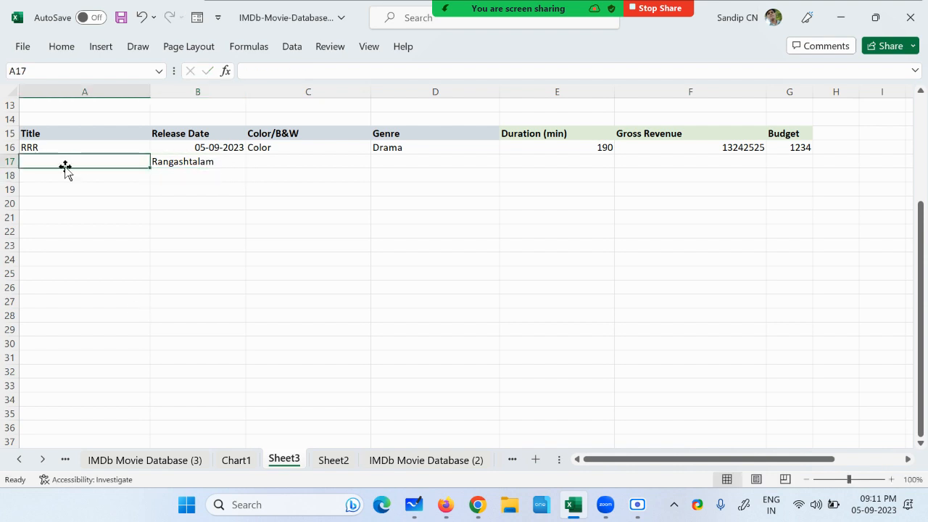
{"action": "left_click", "coordinate": [174, 165]}
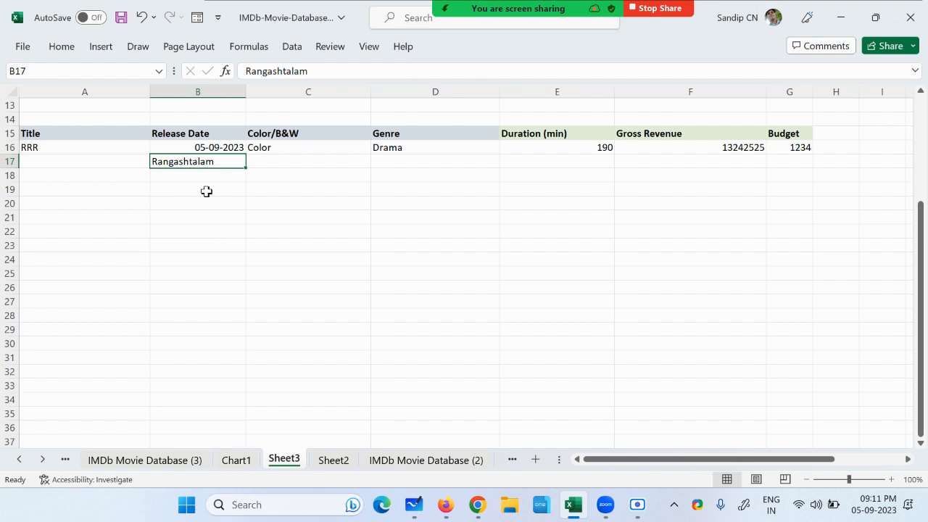
{"action": "left_click", "coordinate": [219, 147]}
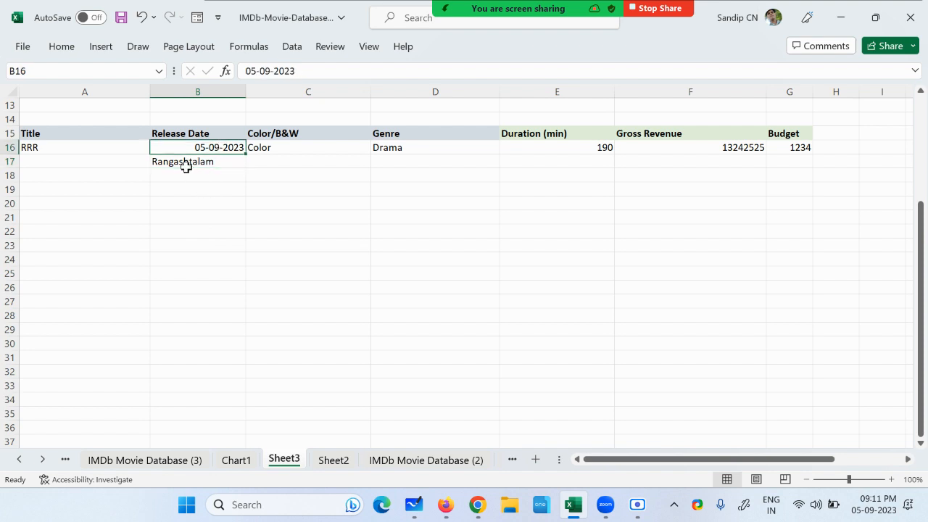
{"action": "left_click", "coordinate": [187, 164]}
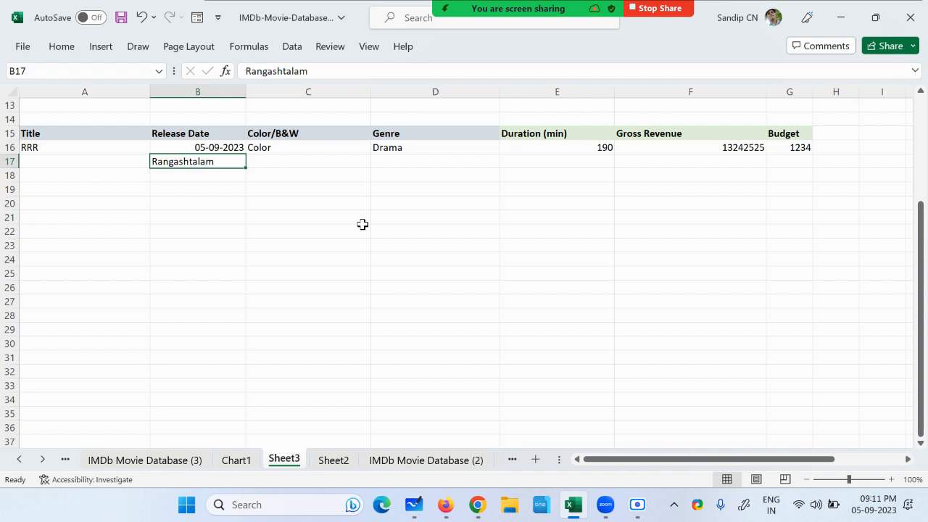
{"action": "key", "text": "Delete"}
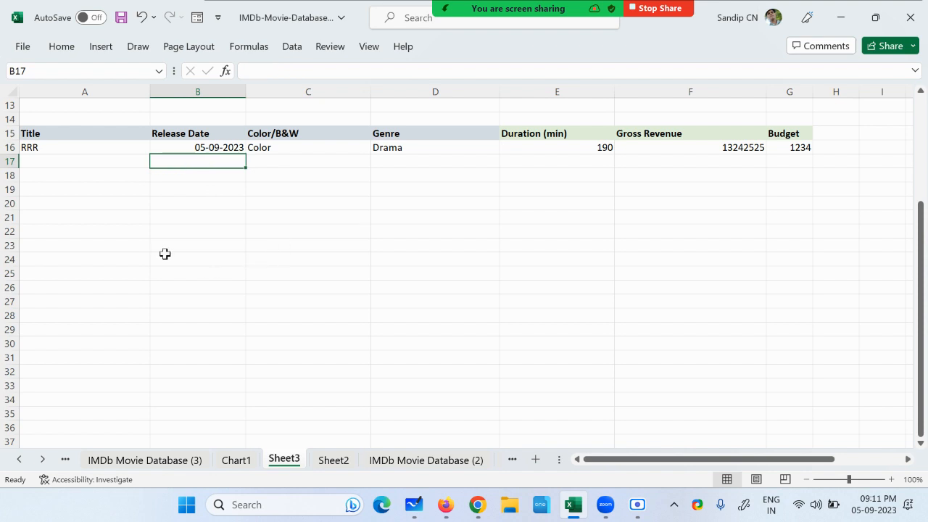
{"action": "key", "text": "Down"}
{"action": "key", "text": "Down"}
{"action": "key", "text": "Down"}
{"action": "key", "text": "Down"}
{"action": "key", "text": "Down"}
{"action": "key", "text": "Down"}
{"action": "scroll", "coordinate": [294, 253], "scroll_direction": "up", "scroll_amount": 3}
{"action": "scroll", "coordinate": [294, 253], "scroll_direction": "down", "scroll_amount": 2}
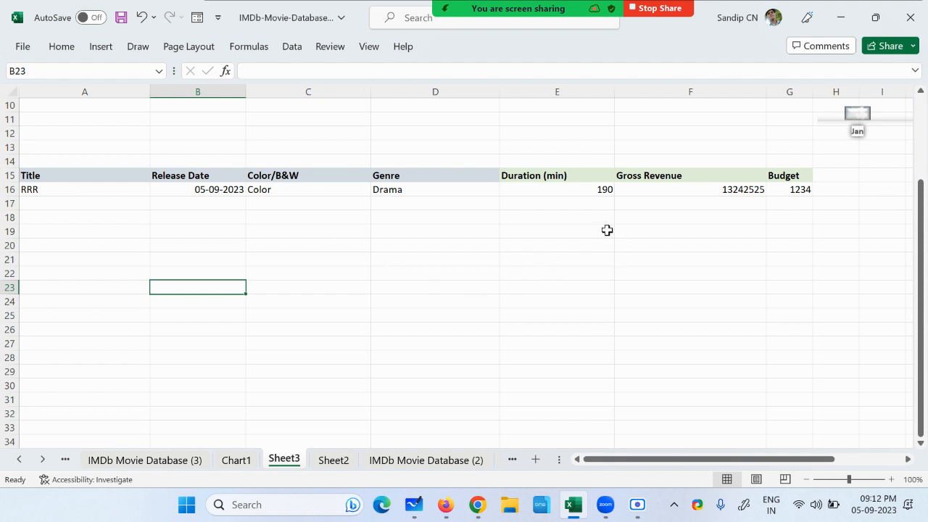
Open the data validation settings for Duration cells E16 to E29, keeping the dialog clear of the column.
{"action": "left_click", "coordinate": [543, 263]}
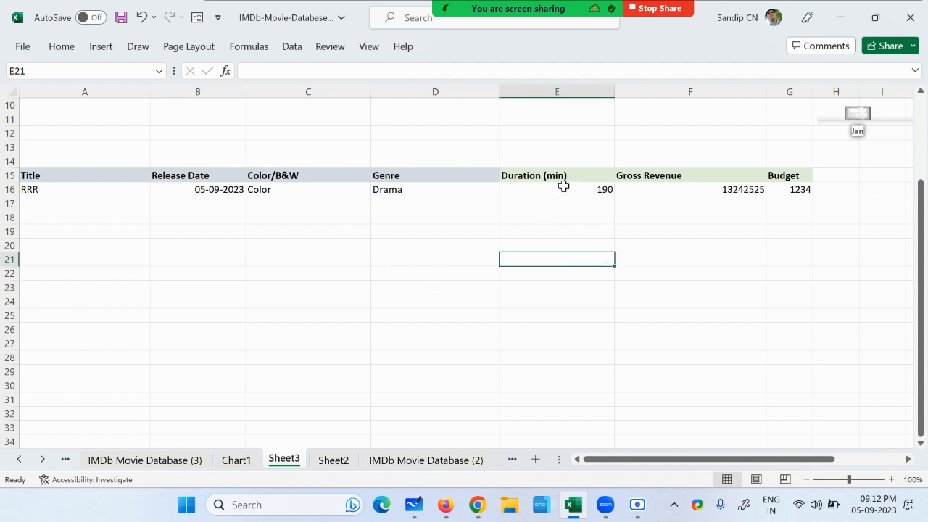
{"action": "left_click_drag", "start_coordinate": [559, 183], "coordinate": [558, 368]}
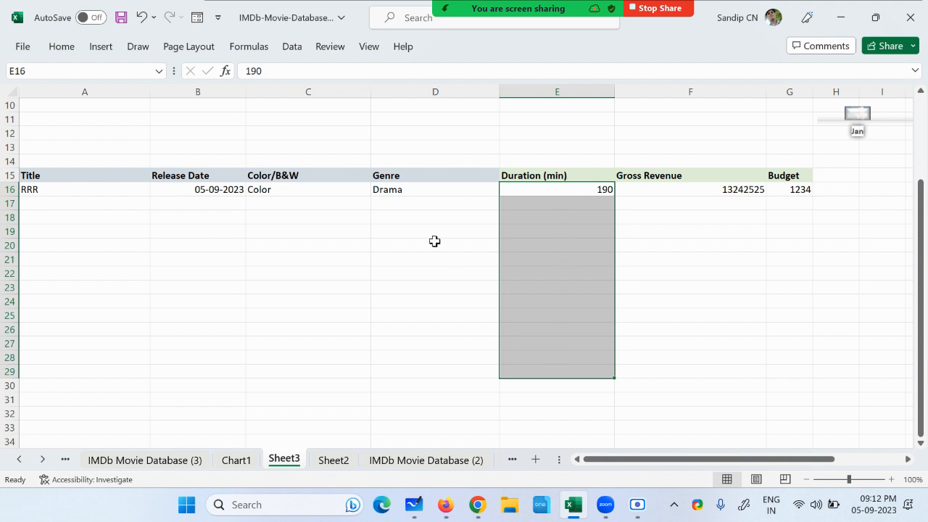
{"action": "left_click", "coordinate": [291, 48]}
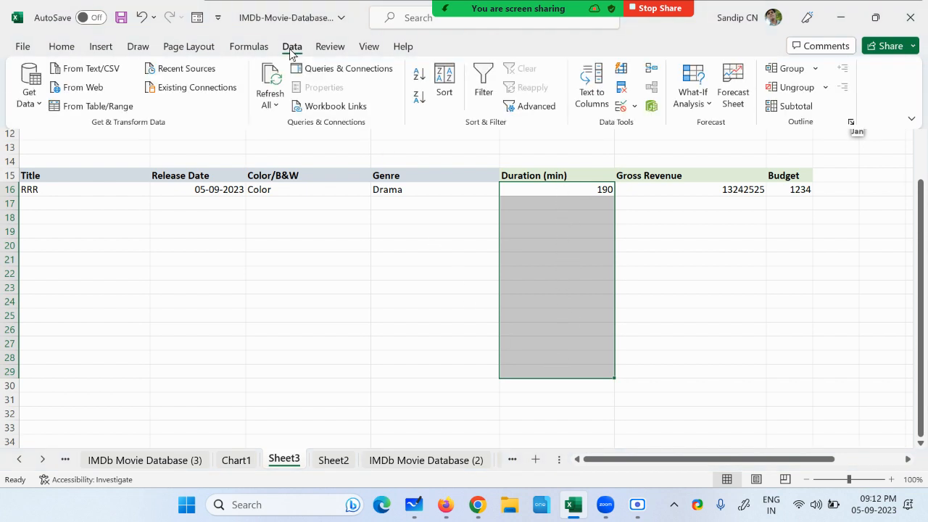
{"action": "left_click", "coordinate": [635, 108]}
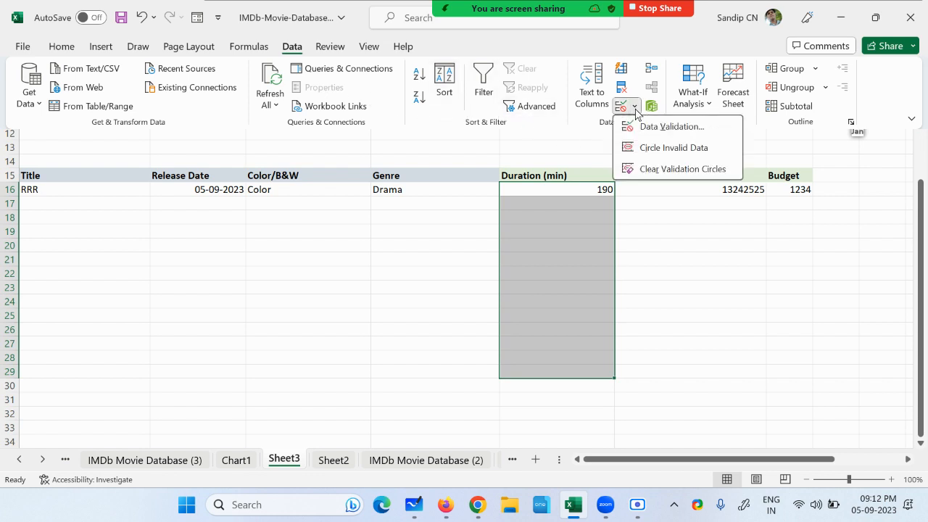
{"action": "left_click", "coordinate": [670, 127]}
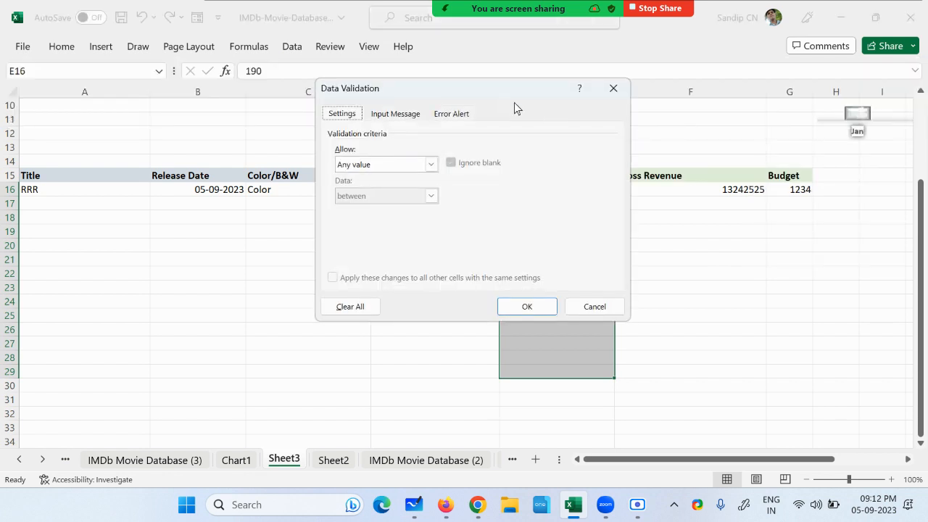
{"action": "left_click_drag", "start_coordinate": [498, 88], "coordinate": [287, 128]}
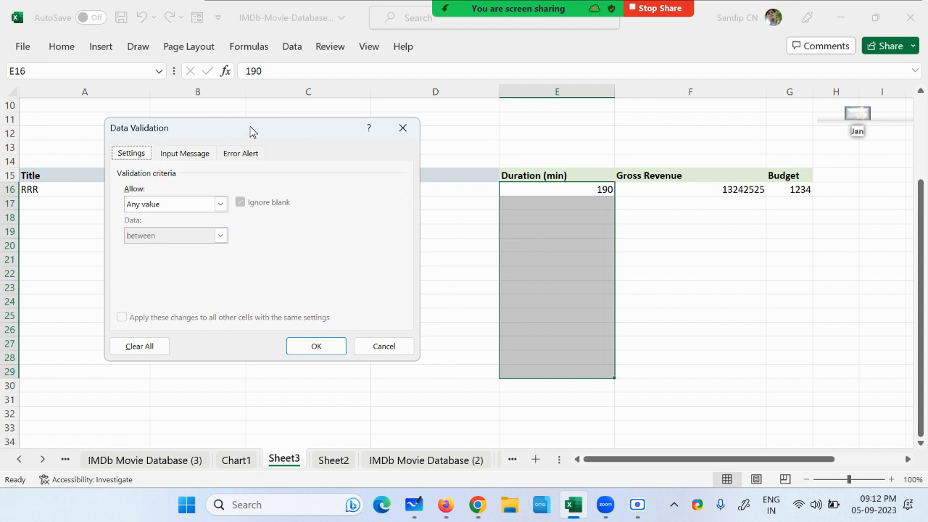
{"action": "left_click_drag", "start_coordinate": [251, 130], "coordinate": [280, 127]}
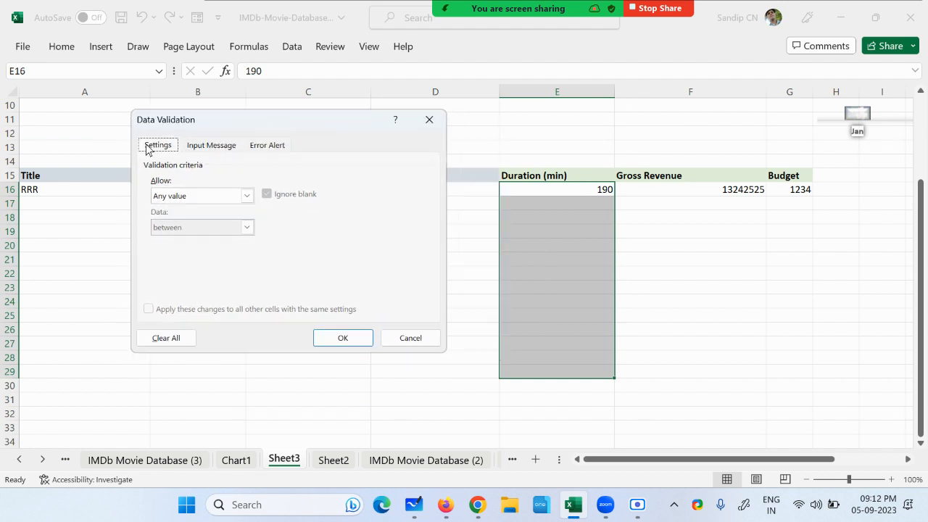
Review the input message and error alert options of the data validation, and return to the validation criteria.
{"action": "left_click", "coordinate": [203, 148]}
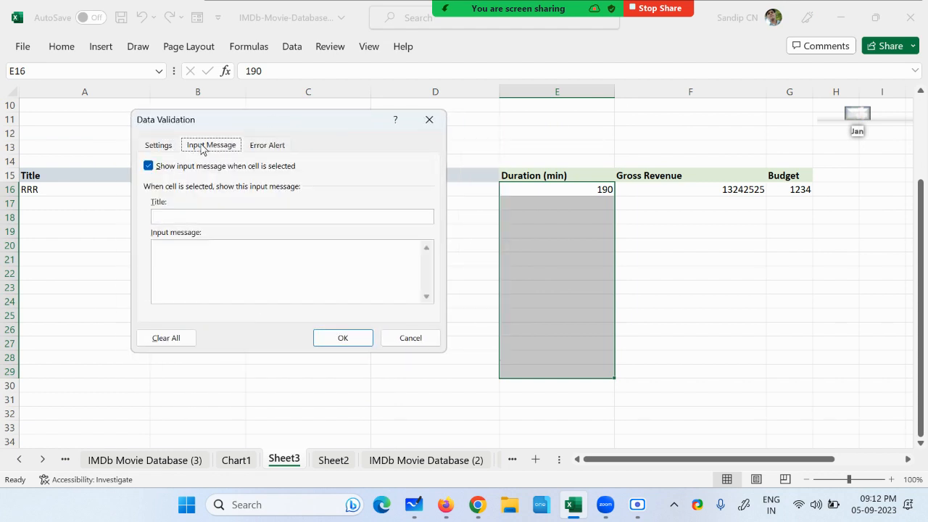
{"action": "left_click", "coordinate": [273, 148]}
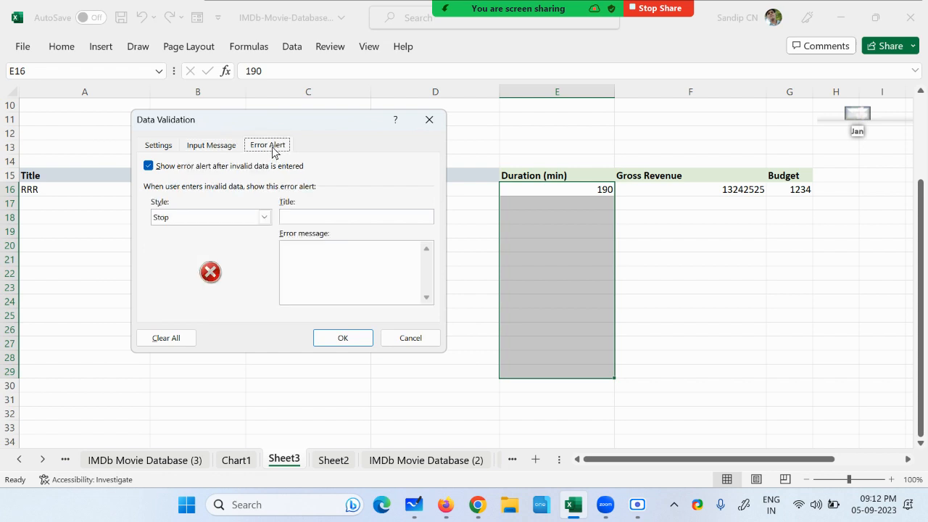
{"action": "left_click", "coordinate": [157, 147]}
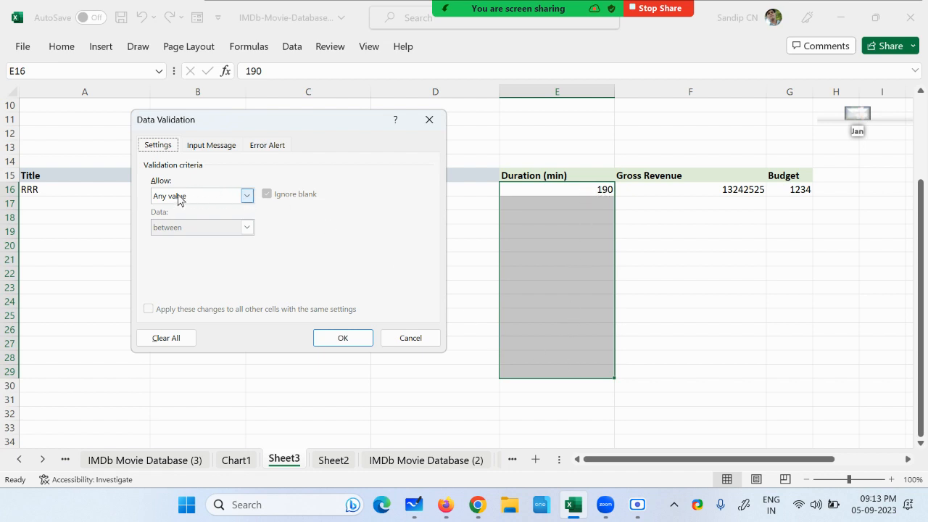
Restrict the selected Duration cells to whole numbers between 30 and 200, and apply the validation rule.
{"action": "left_click", "coordinate": [247, 195]}
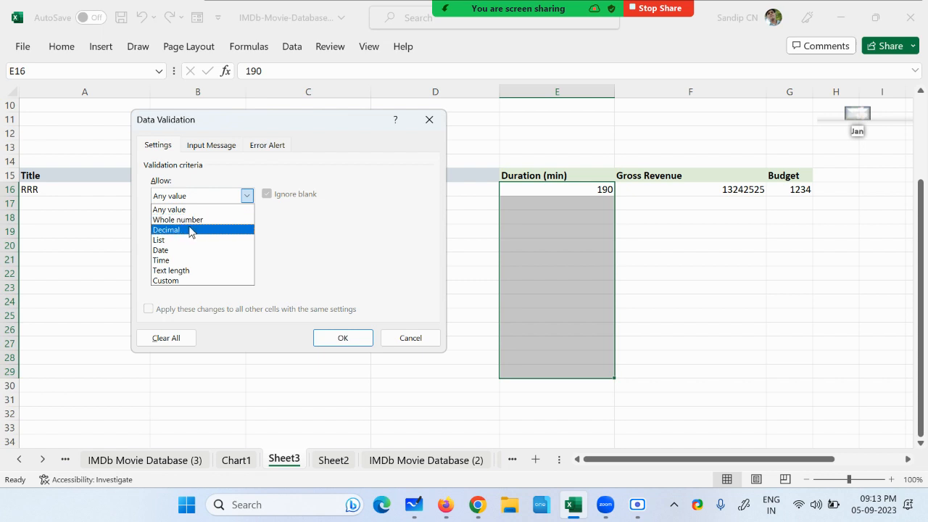
{"action": "left_click", "coordinate": [187, 220]}
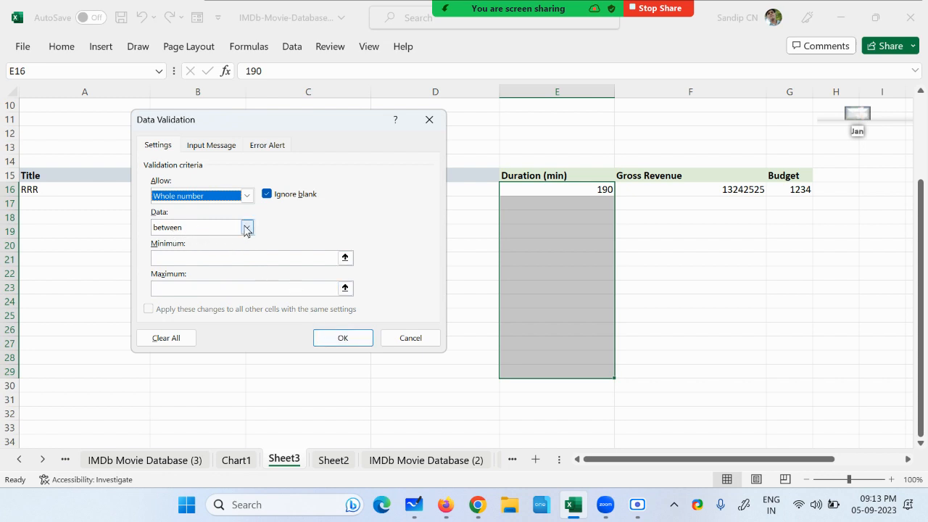
{"action": "left_click", "coordinate": [210, 255]}
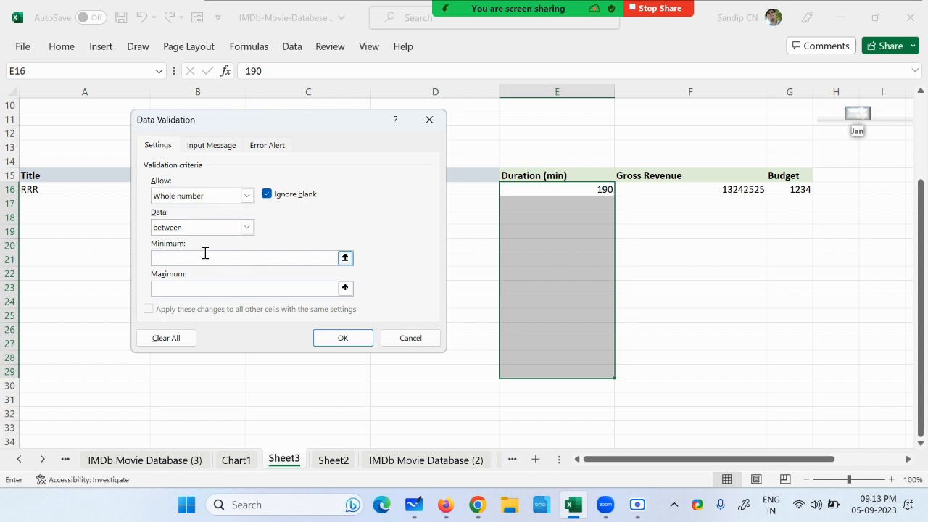
{"action": "left_click", "coordinate": [211, 284]}
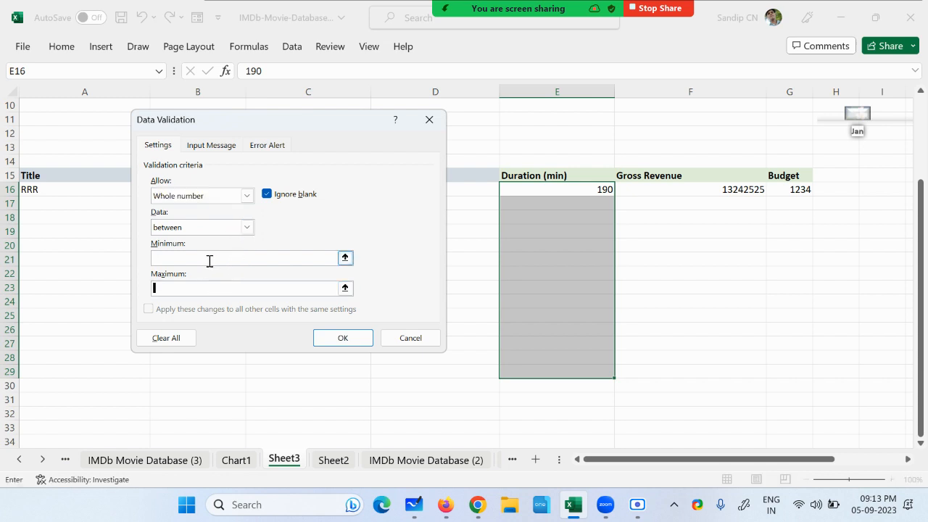
{"action": "left_click", "coordinate": [209, 260]}
{"action": "type", "text": "30"}
{"action": "left_click", "coordinate": [189, 291]}
{"action": "type", "text": "200"}
{"action": "left_click", "coordinate": [341, 341]}
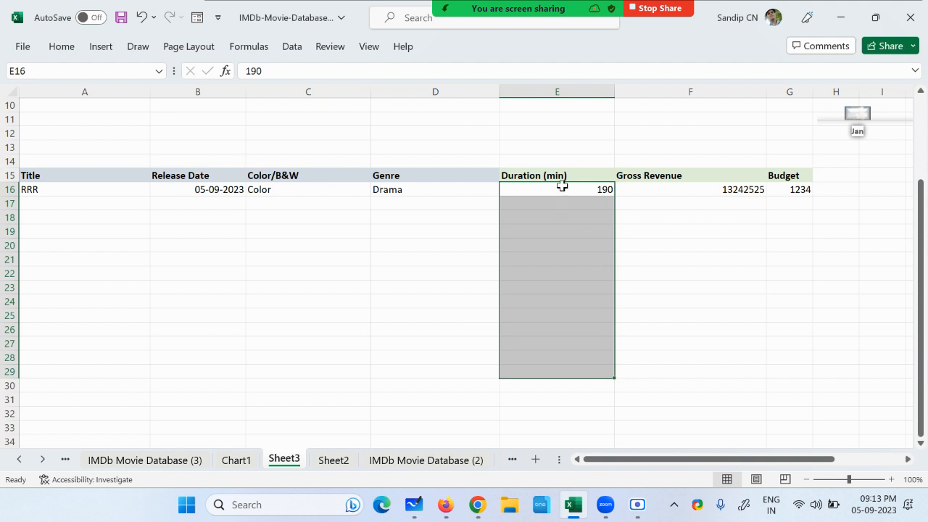
Test the rule's lower limit by trying durations of 12 and 29 in cell E17, and discard the entry.
{"action": "left_click", "coordinate": [664, 240]}
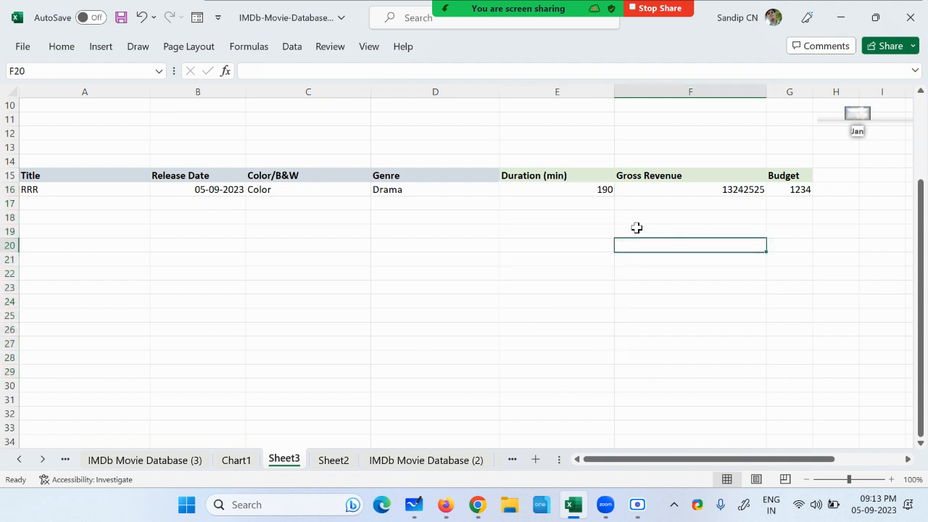
{"action": "left_click", "coordinate": [575, 201]}
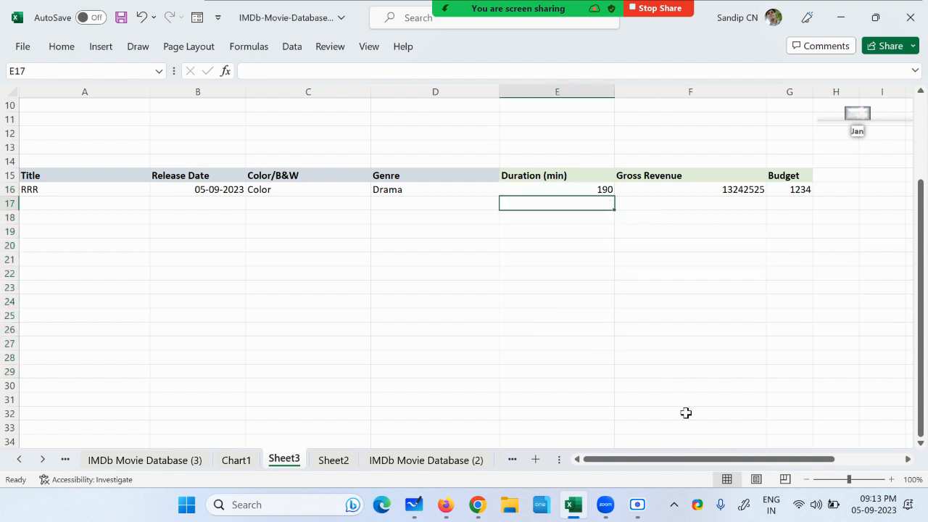
{"action": "type", "text": "12"}
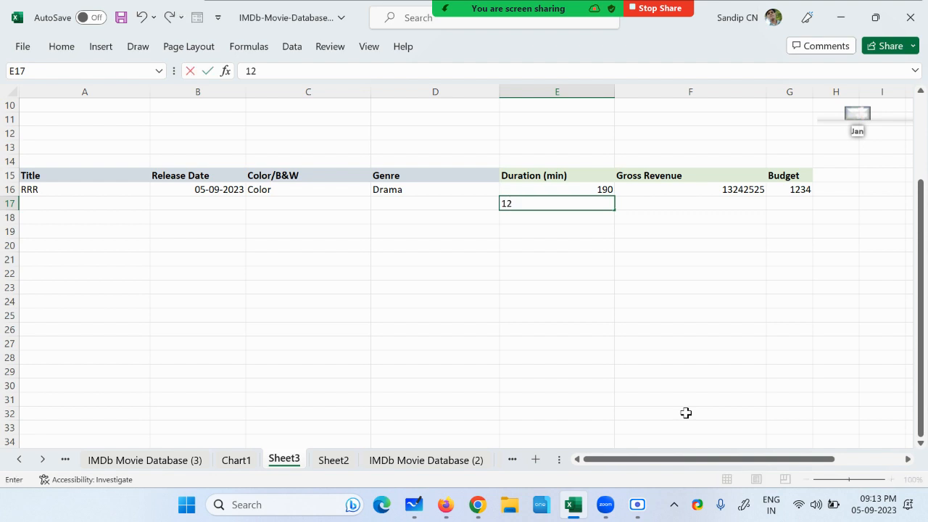
{"action": "key", "text": "Return"}
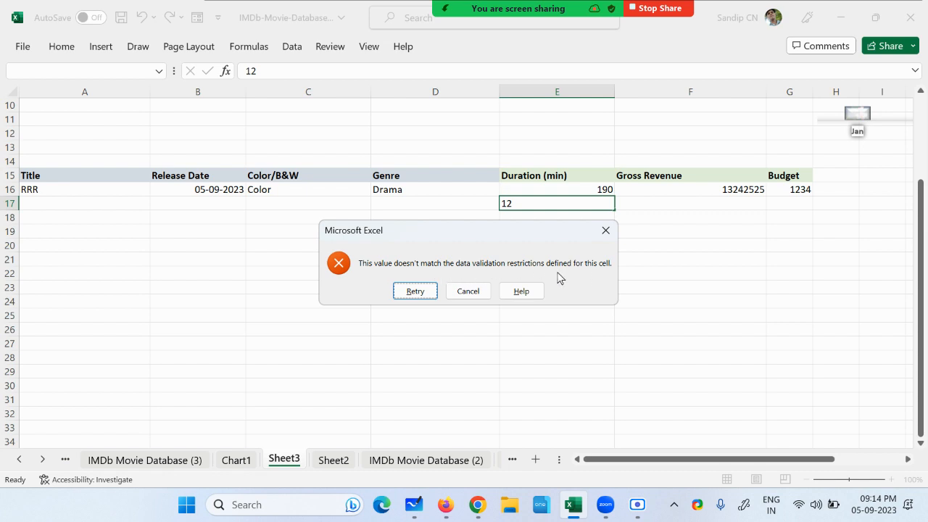
{"action": "left_click", "coordinate": [418, 293]}
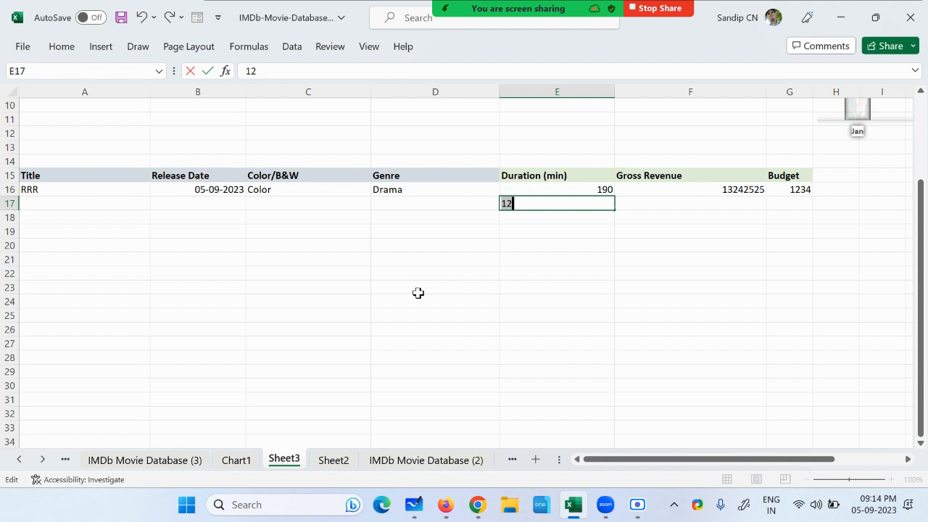
{"action": "type", "text": "29"}
{"action": "key", "text": "Return"}
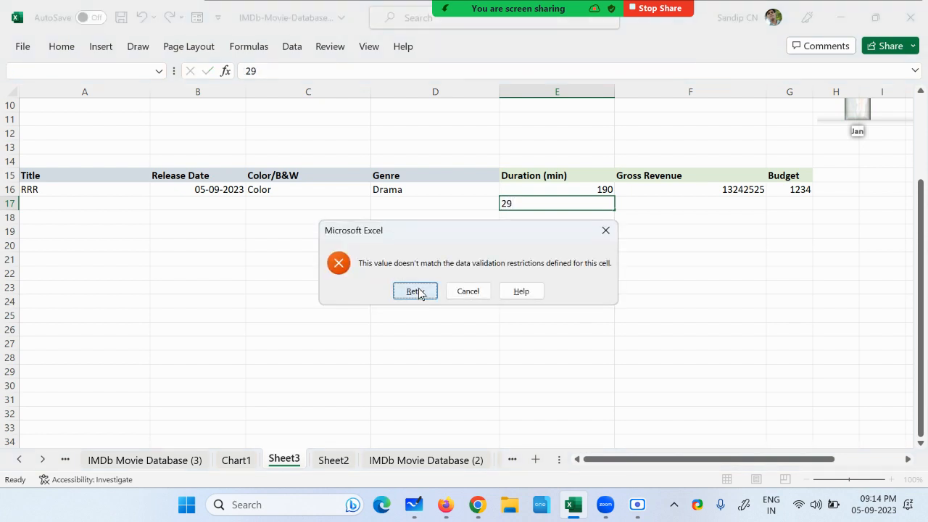
{"action": "left_click", "coordinate": [478, 295]}
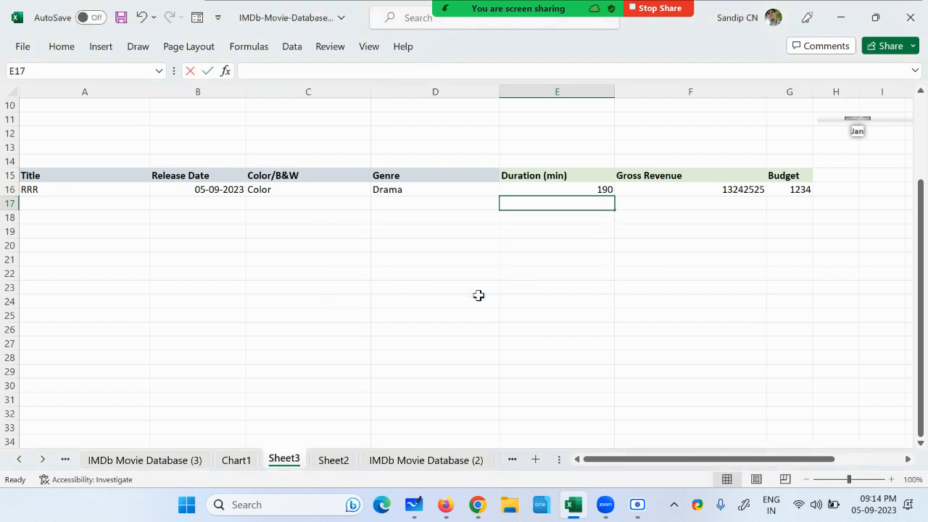
Enter the limit values 30 in cell E17 and 200 in cell E18 of the Duration column.
{"action": "type", "text": "30"}
{"action": "key", "text": "Return"}
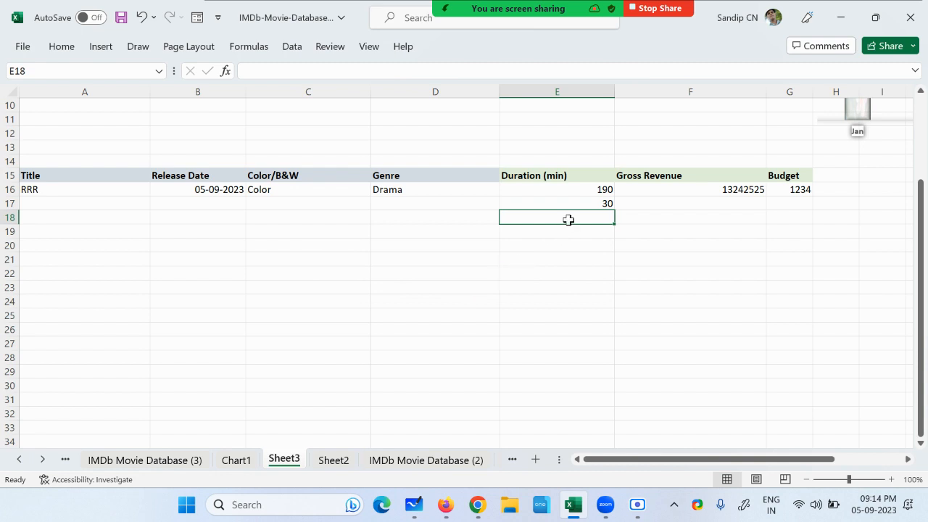
{"action": "type", "text": "200"}
{"action": "key", "text": "Return"}
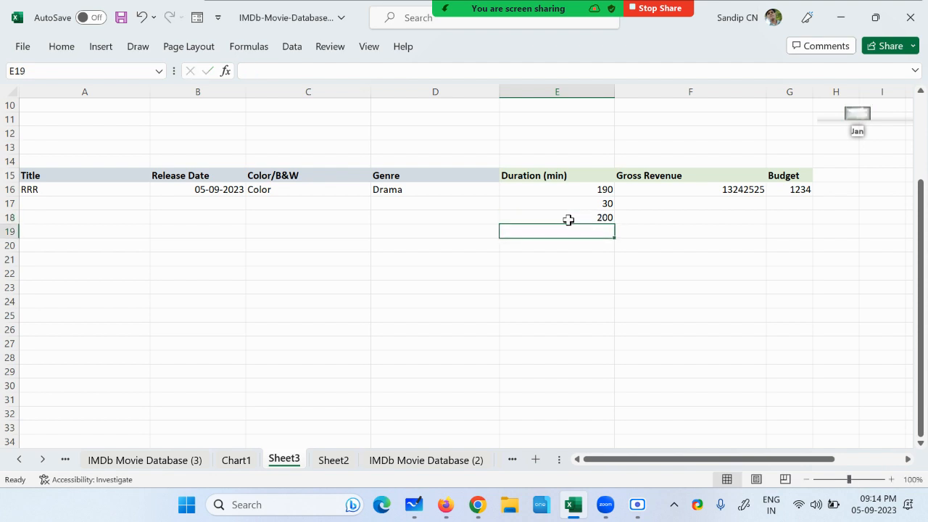
Test the rule's upper limit by trying a duration of 201 in cell E19, and discard the entry.
{"action": "type", "text": "201"}
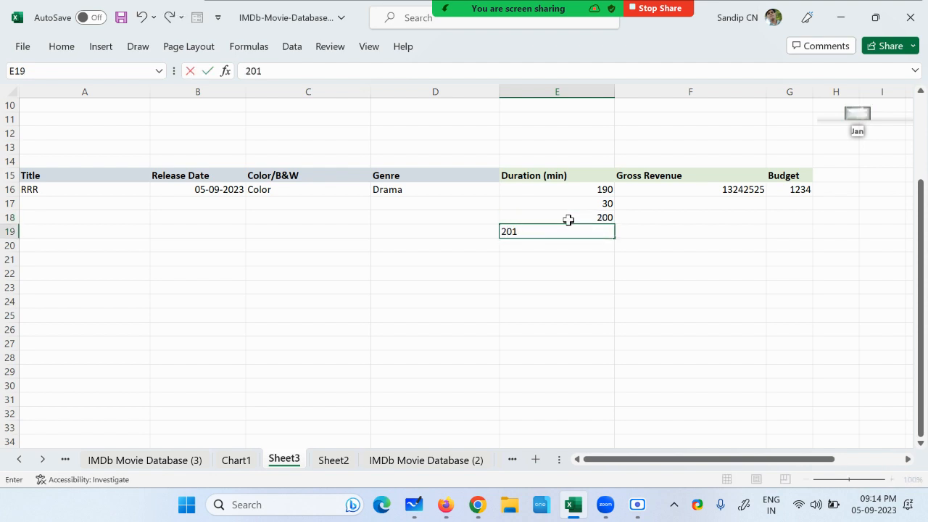
{"action": "key", "text": "Return"}
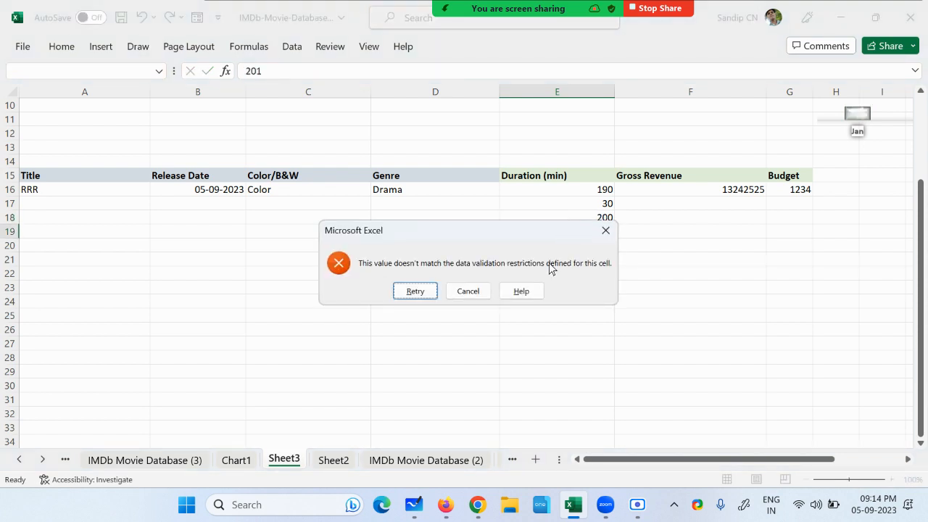
{"action": "left_click", "coordinate": [603, 232]}
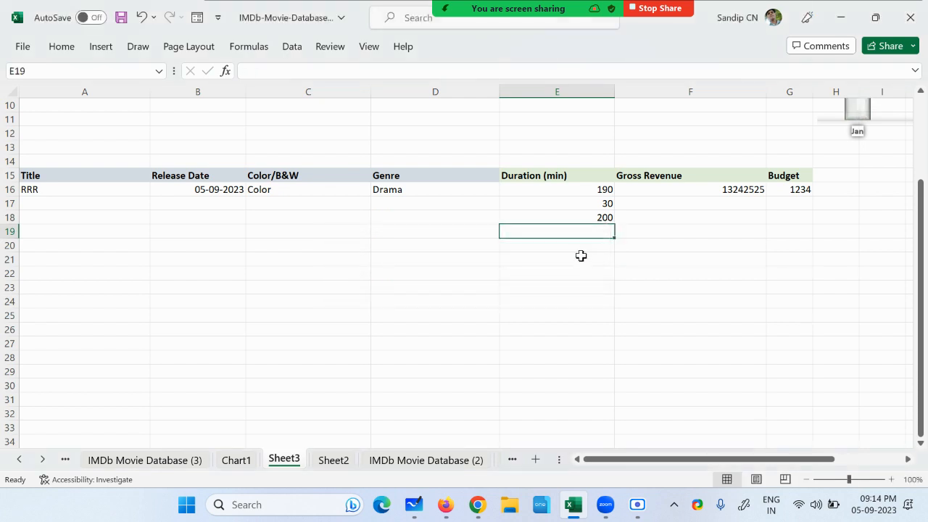
{"action": "left_click", "coordinate": [563, 189]}
{"action": "left_click_drag", "start_coordinate": [563, 190], "coordinate": [548, 400]}
{"action": "left_click", "coordinate": [580, 230]}
{"action": "left_click", "coordinate": [571, 273]}
{"action": "left_click", "coordinate": [570, 287]}
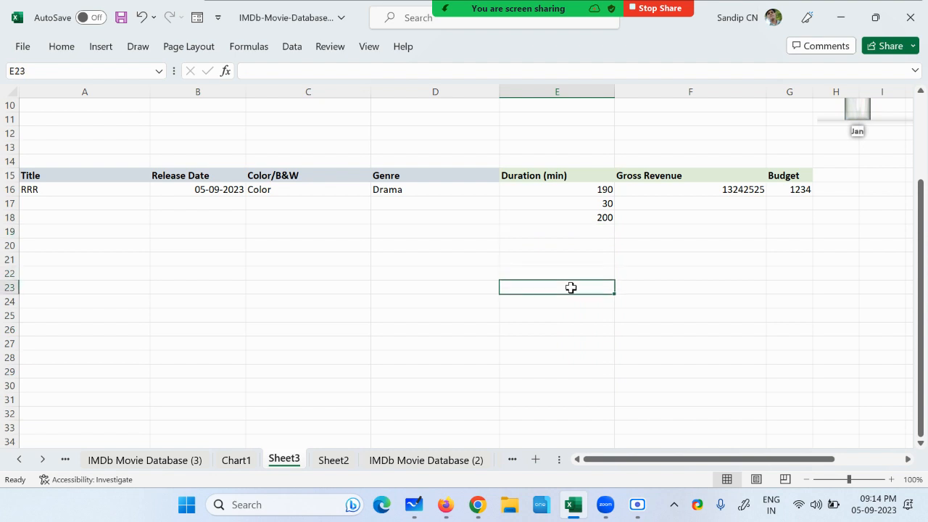
{"action": "left_click", "coordinate": [584, 248]}
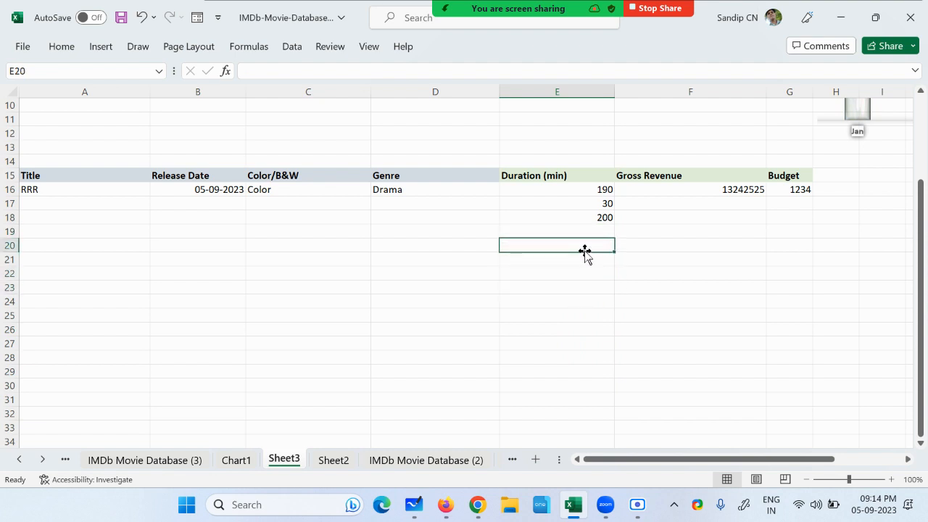
Open the data validation settings for Duration cells E16:E32, without extending validation to the cells that have no rule.
{"action": "left_click_drag", "start_coordinate": [572, 191], "coordinate": [558, 419]}
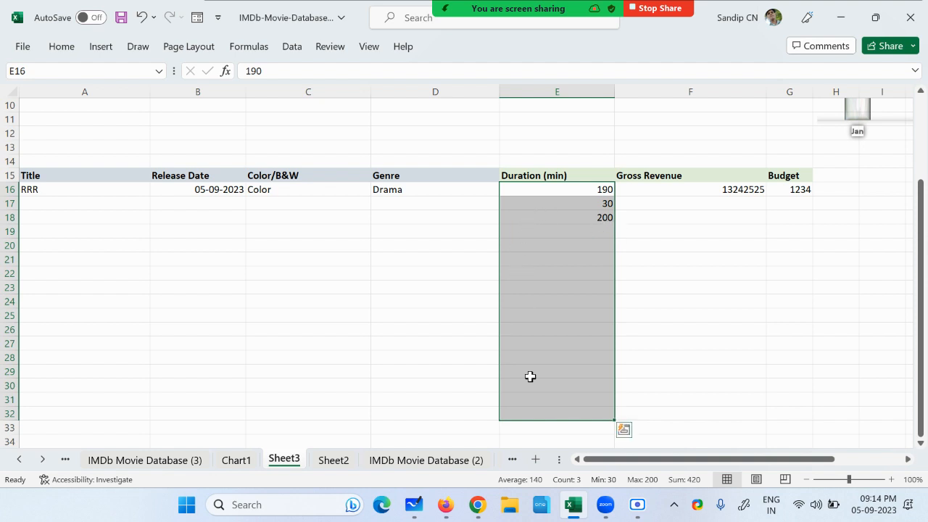
{"action": "left_click", "coordinate": [293, 47]}
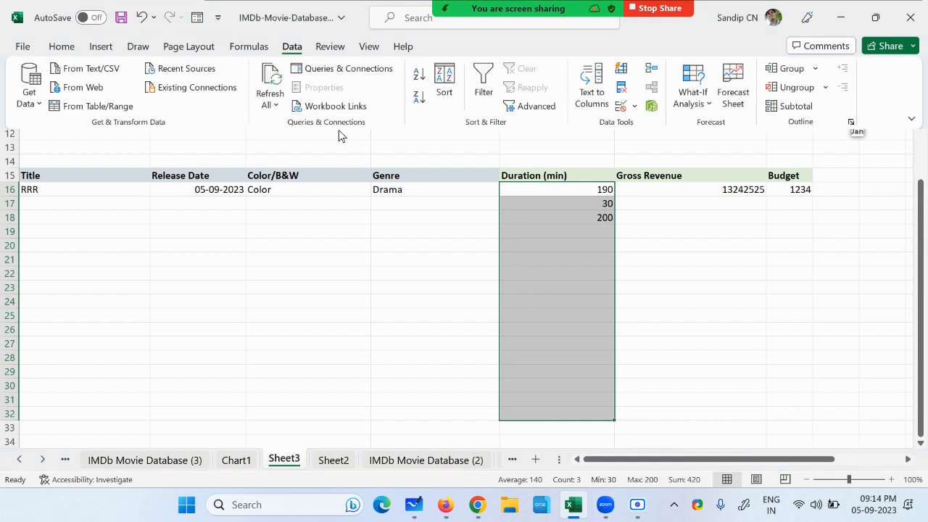
{"action": "left_click", "coordinate": [620, 107]}
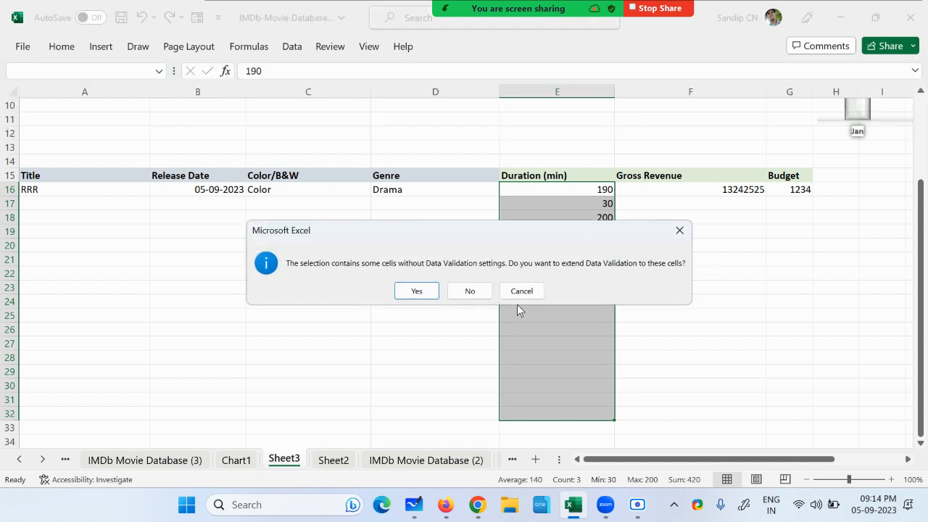
{"action": "left_click", "coordinate": [450, 293]}
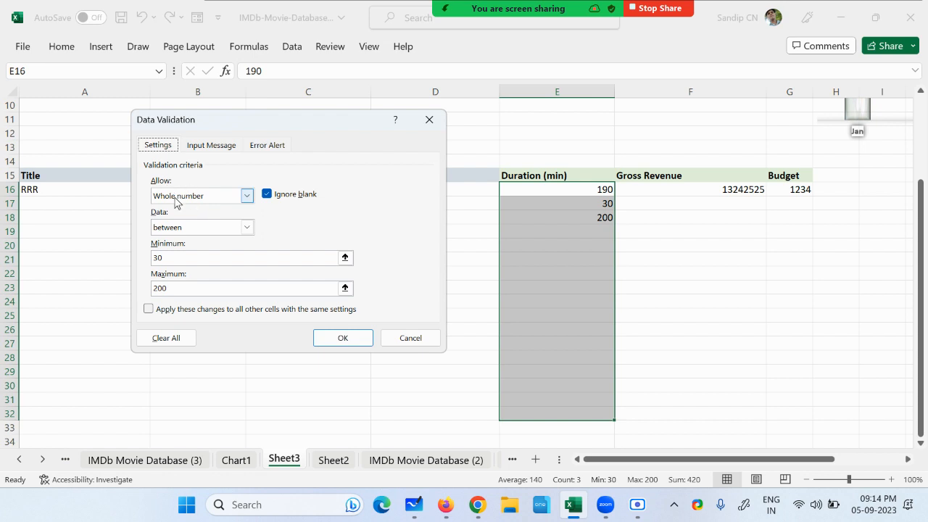
{"action": "left_click", "coordinate": [246, 195]}
{"action": "left_click", "coordinate": [248, 196]}
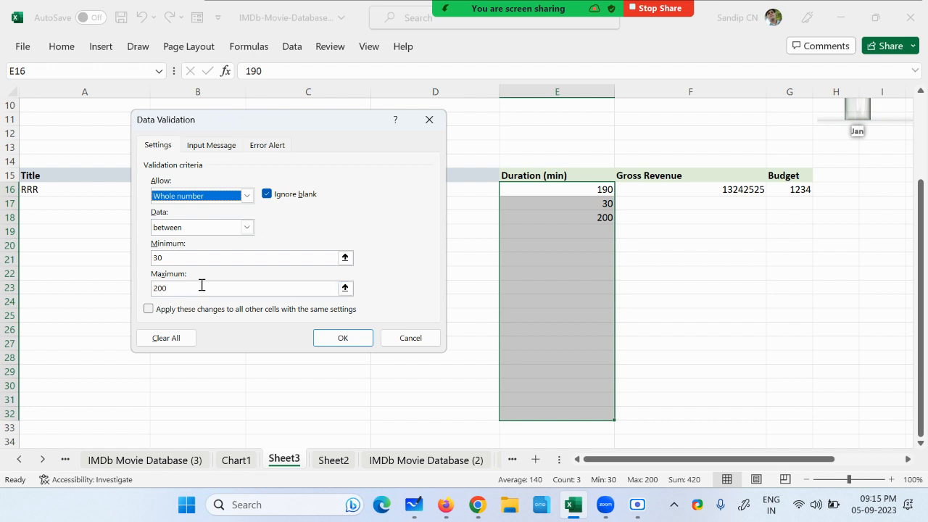
Change the Duration rule to whole numbers greater than 60, and apply it.
{"action": "left_click", "coordinate": [247, 228]}
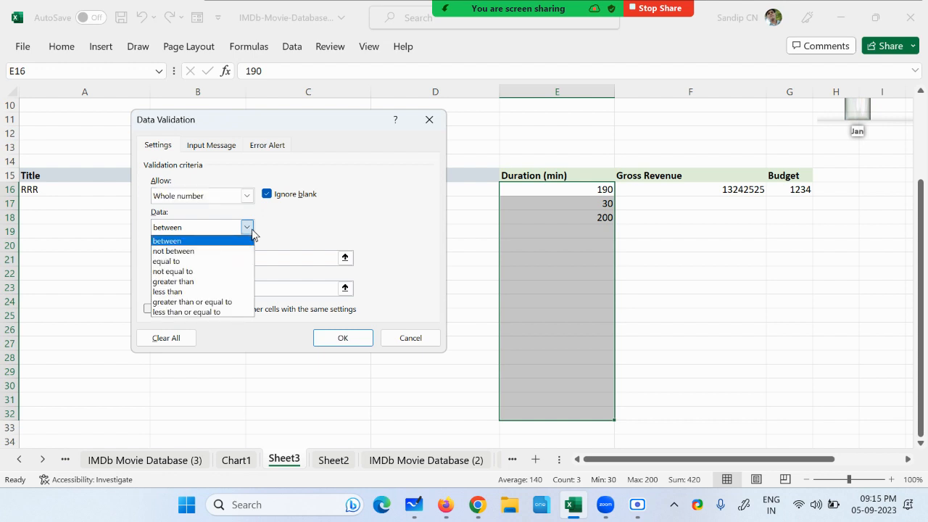
{"action": "left_click", "coordinate": [204, 284]}
{"action": "left_click_drag", "start_coordinate": [187, 259], "coordinate": [113, 256]}
{"action": "type", "text": "6"}
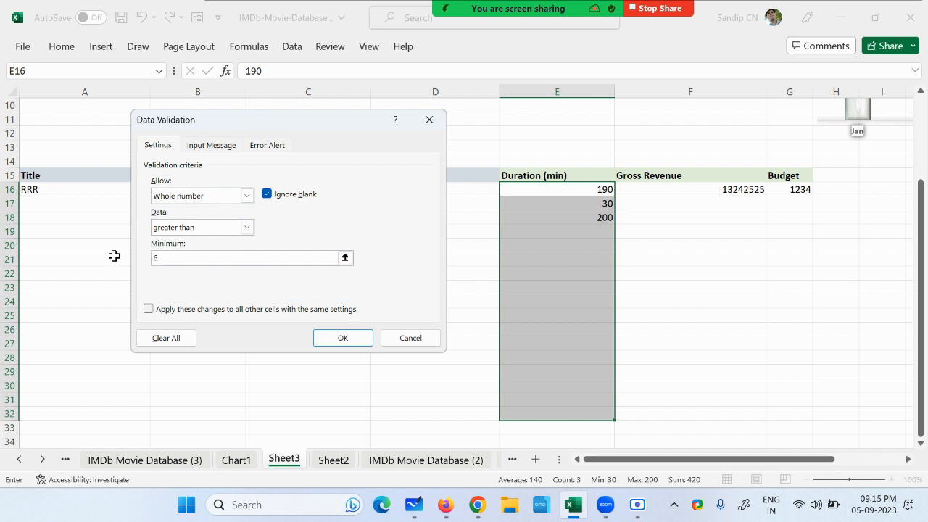
{"action": "type", "text": "0"}
{"action": "left_click", "coordinate": [339, 341]}
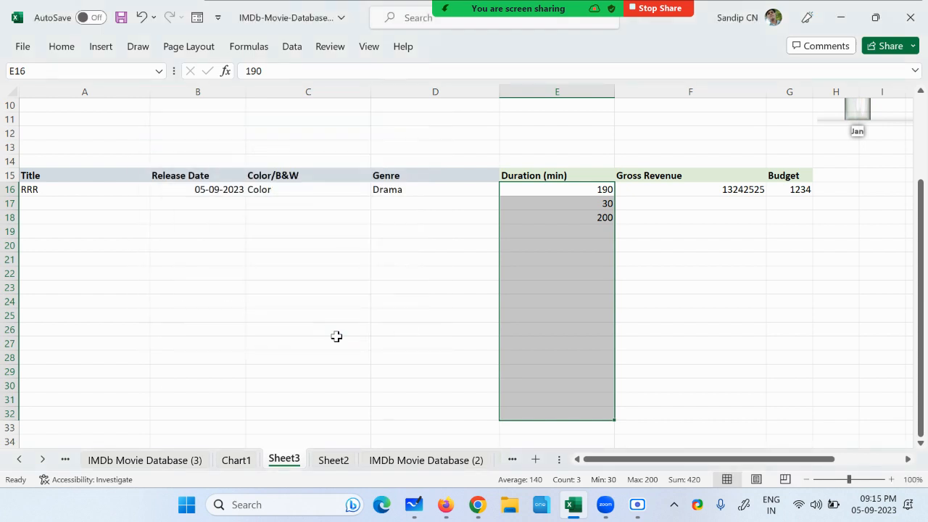
Enter a duration of 90 in cell E19.
{"action": "left_click", "coordinate": [557, 194]}
{"action": "key", "text": "Down"}
{"action": "key", "text": "Down"}
{"action": "key", "text": "Down"}
{"action": "left_click", "coordinate": [555, 190]}
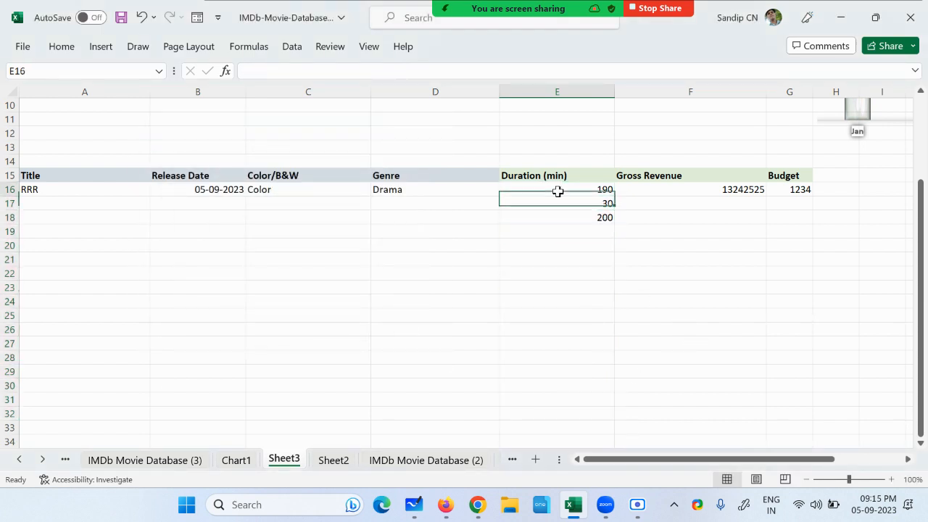
{"action": "left_click", "coordinate": [552, 215]}
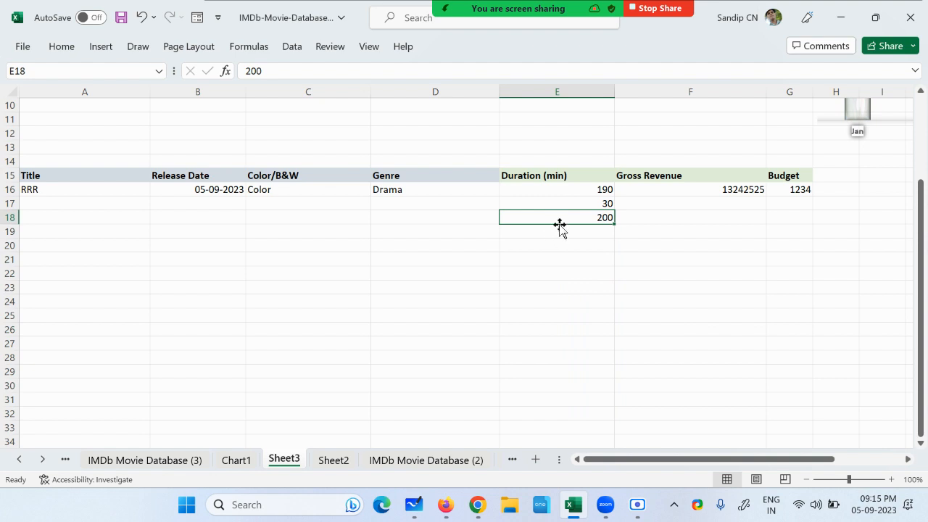
{"action": "left_click", "coordinate": [564, 233]}
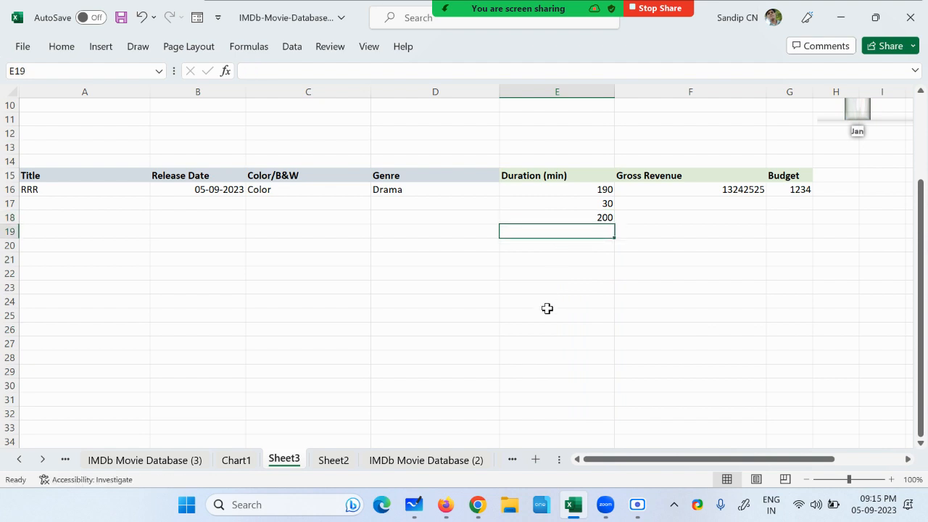
{"action": "type", "text": "90"}
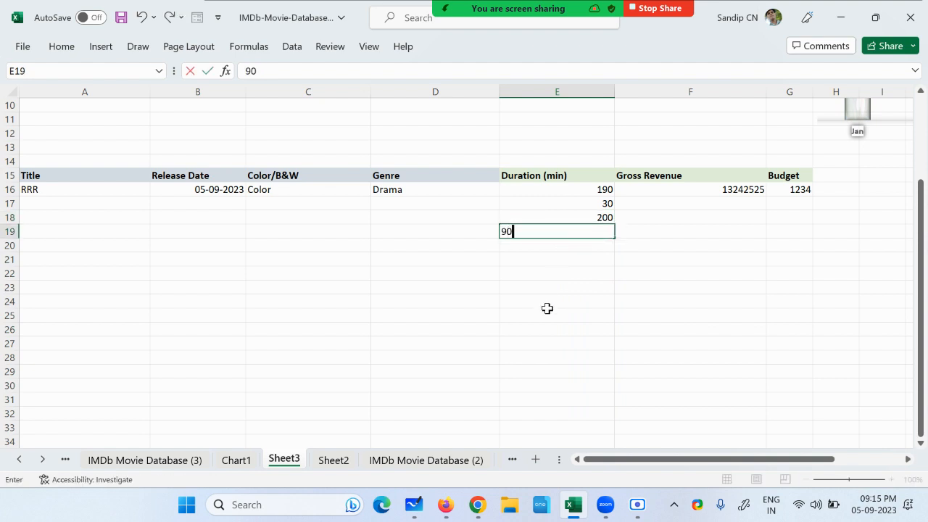
{"action": "key", "text": "Return"}
Test the greater-than-60 rule by trying a duration of 51 in cell E20, and discard the entry.
{"action": "type", "text": "51"}
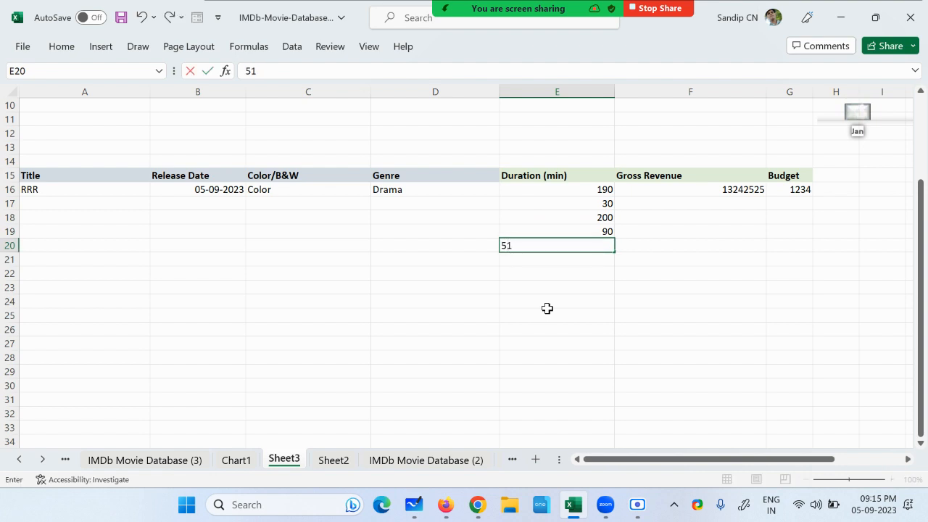
{"action": "key", "text": "Return"}
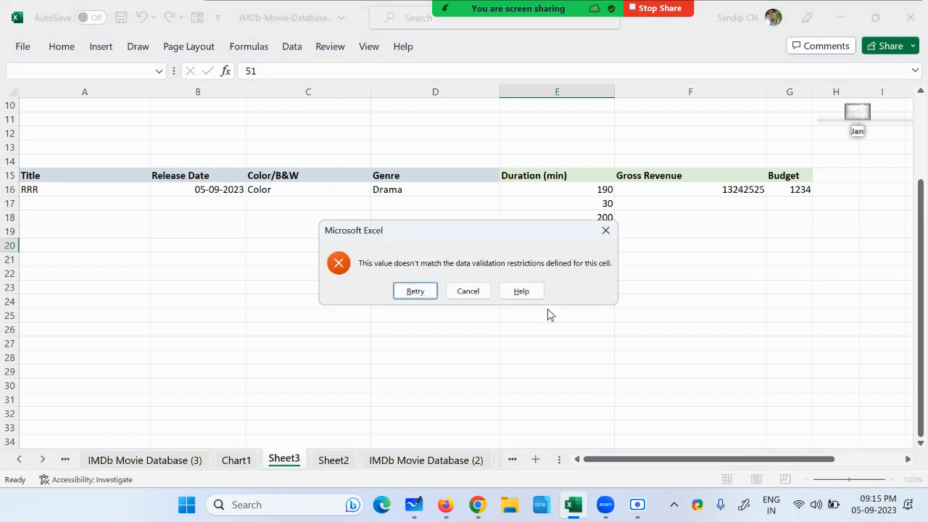
{"action": "left_click", "coordinate": [432, 298]}
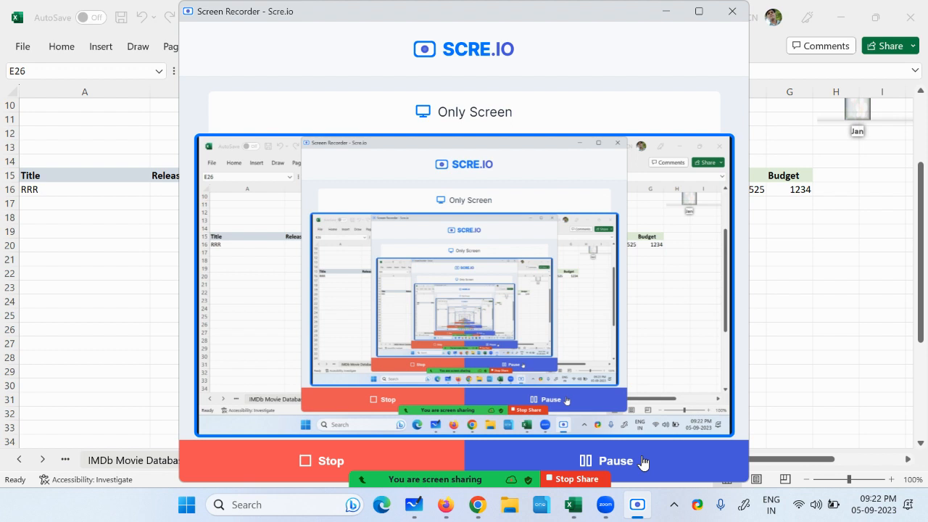
{"action": "left_click", "coordinate": [833, 331]}
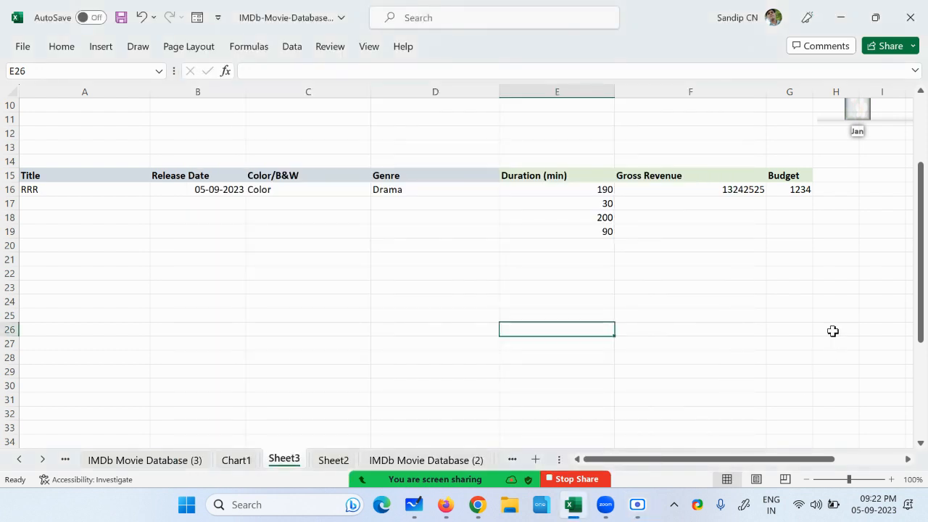
{"action": "left_click", "coordinate": [537, 263]}
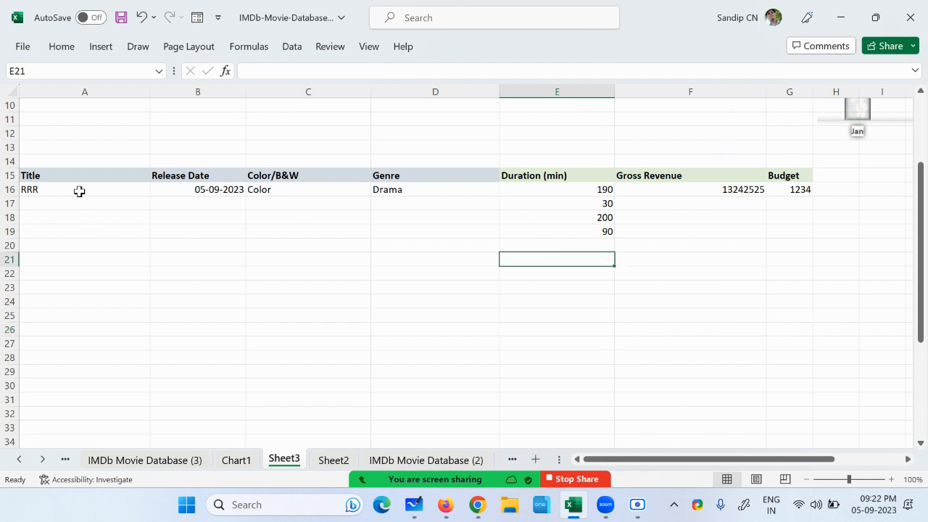
{"action": "left_click_drag", "start_coordinate": [80, 191], "coordinate": [85, 370]}
{"action": "left_click", "coordinate": [211, 280]}
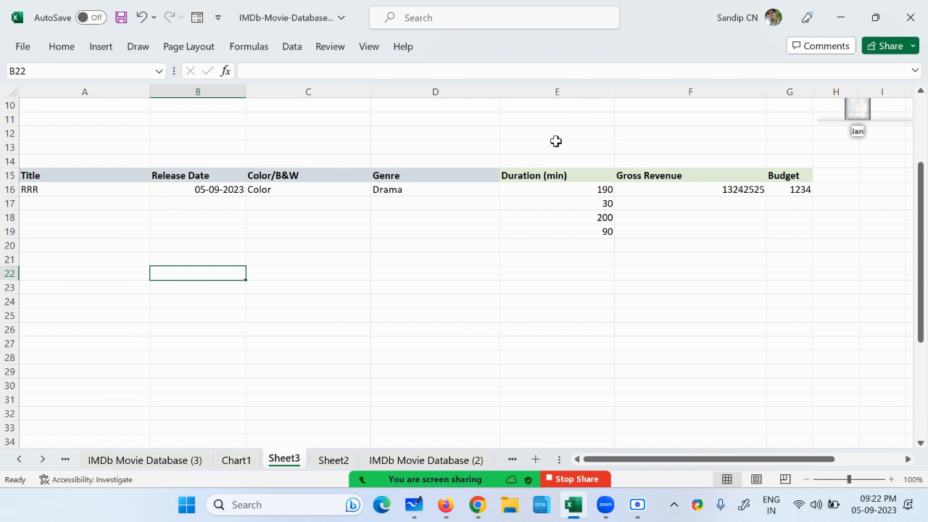
Put outside borders around Duration cells E16:E32.
{"action": "left_click_drag", "start_coordinate": [548, 190], "coordinate": [534, 367]}
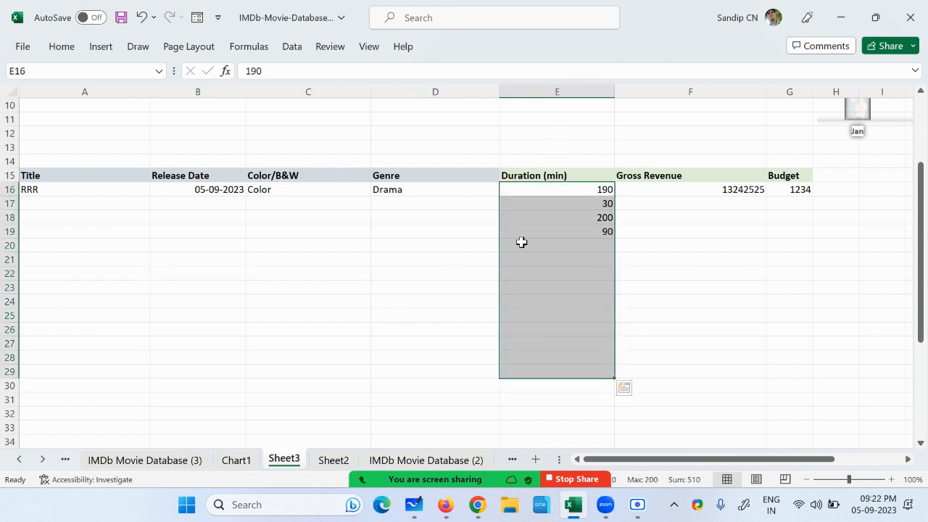
{"action": "left_click", "coordinate": [543, 217]}
{"action": "left_click_drag", "start_coordinate": [555, 189], "coordinate": [540, 412]}
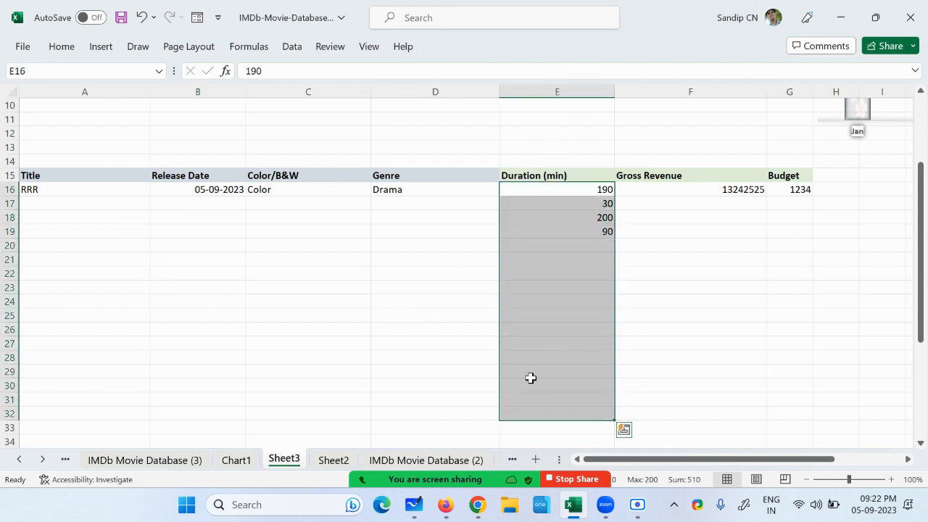
{"action": "left_click", "coordinate": [61, 47]}
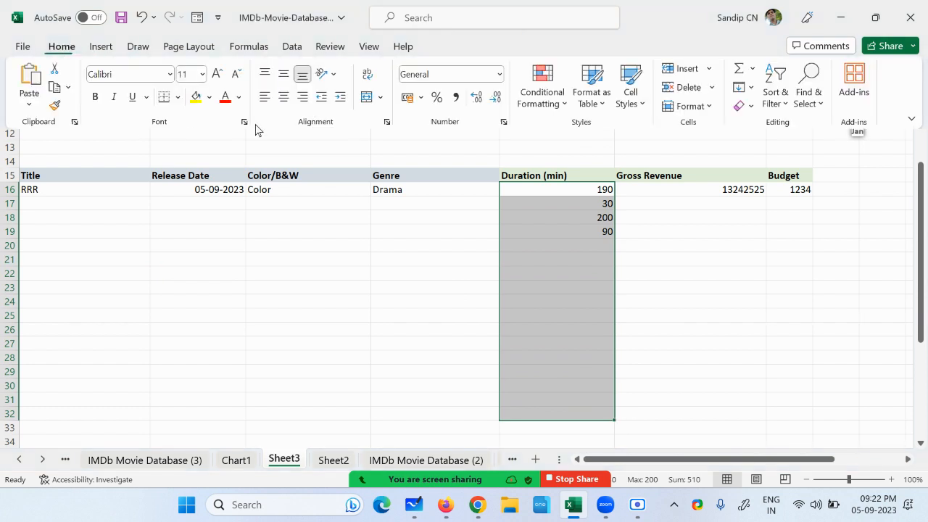
{"action": "left_click", "coordinate": [178, 100]}
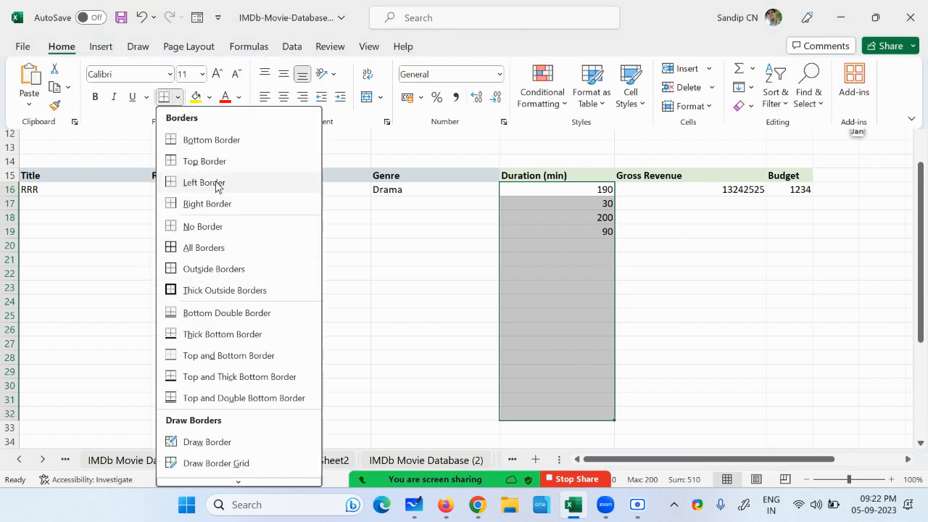
{"action": "left_click", "coordinate": [201, 269]}
{"action": "left_click", "coordinate": [702, 320]}
{"action": "left_click", "coordinate": [734, 326]}
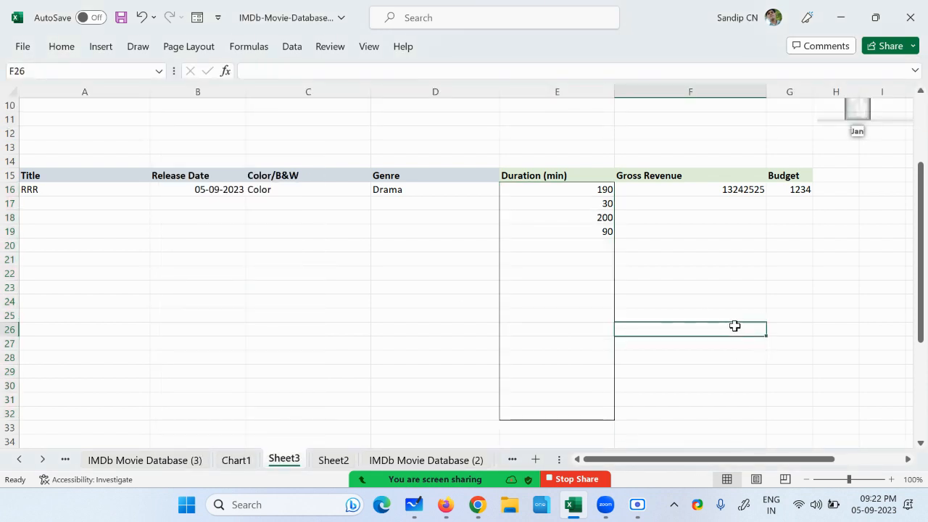
Reopen the data validation settings for Duration cells E16:E32, extending validation to the cells without a rule.
{"action": "left_click_drag", "start_coordinate": [551, 189], "coordinate": [539, 411]}
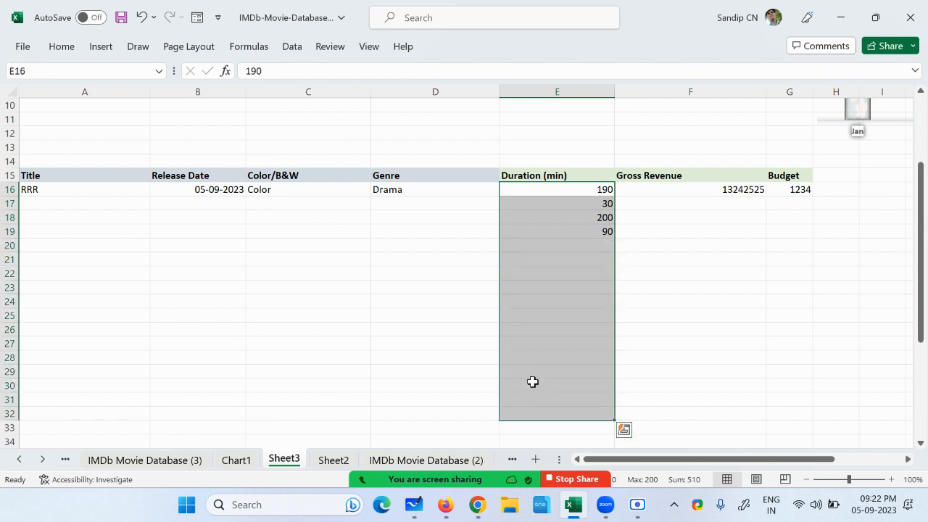
{"action": "left_click", "coordinate": [292, 47]}
{"action": "left_click", "coordinate": [617, 105]}
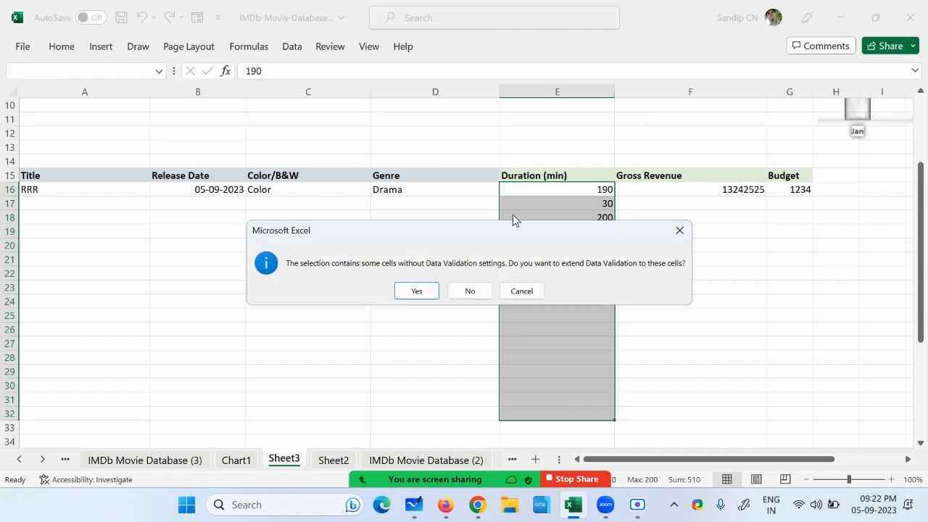
{"action": "left_click", "coordinate": [415, 290]}
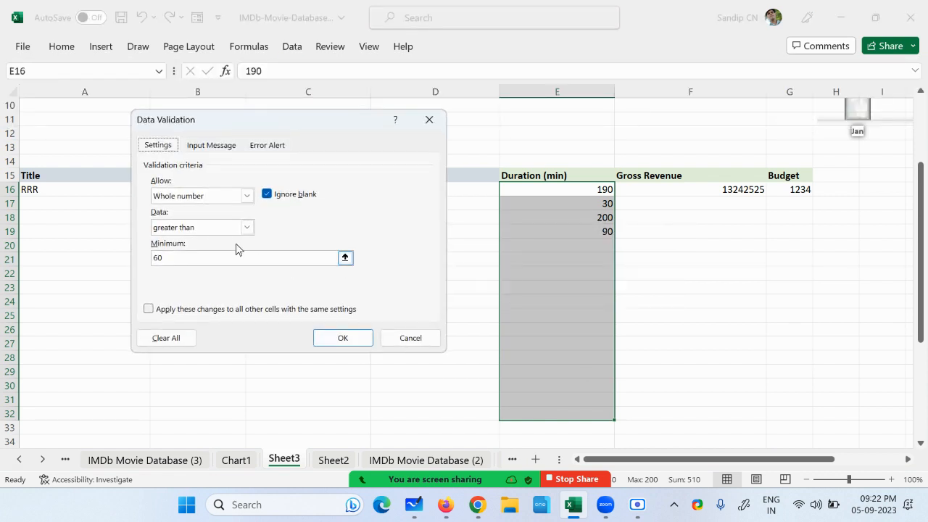
{"action": "left_click", "coordinate": [245, 197]}
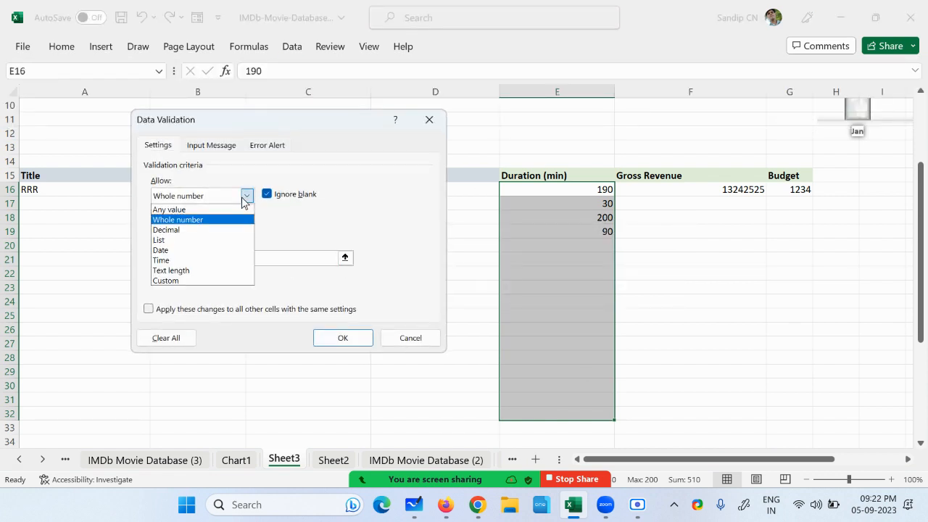
{"action": "left_click", "coordinate": [243, 201]}
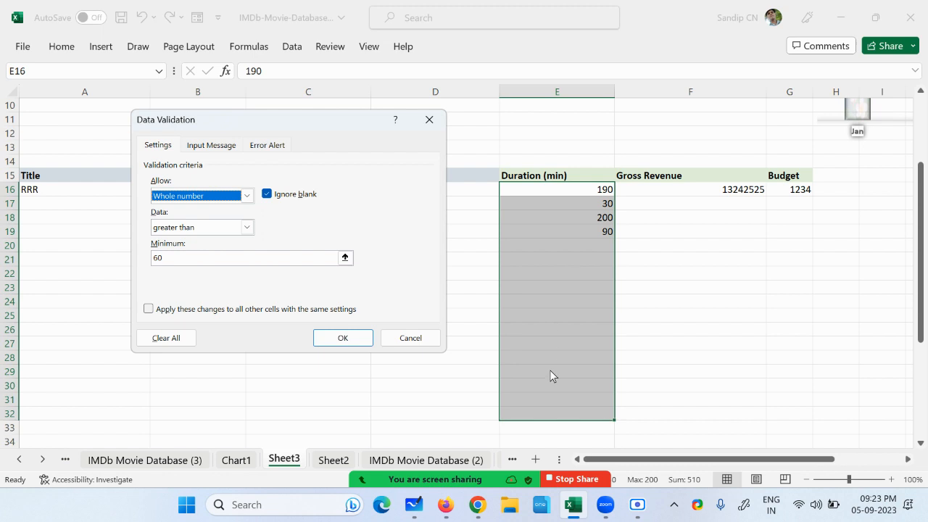
Add the input message "Please enter here number greather than 60 !" with the title "Hello" to the Duration cells, and apply it.
{"action": "left_click", "coordinate": [220, 149]}
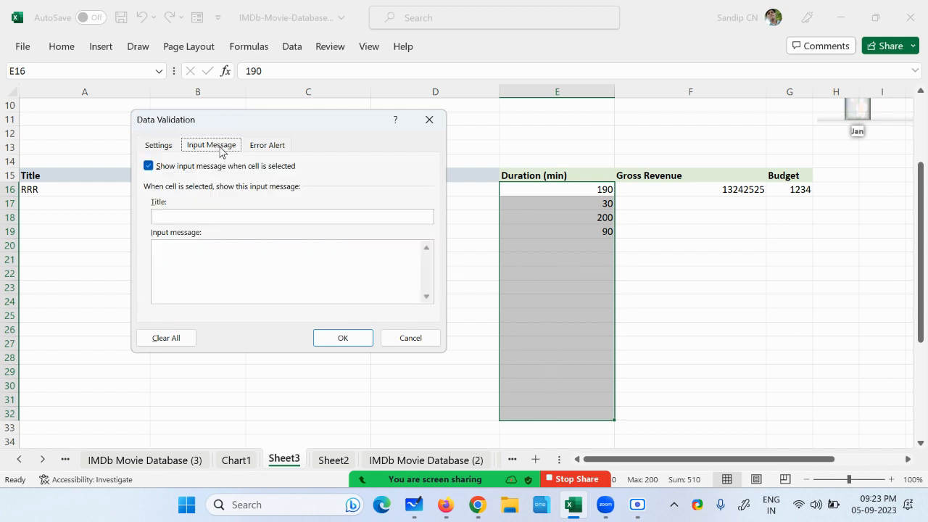
{"action": "left_click", "coordinate": [202, 220]}
{"action": "type", "text": "Hello"}
{"action": "left_click", "coordinate": [179, 275]}
{"action": "type", "text": "Please enter"}
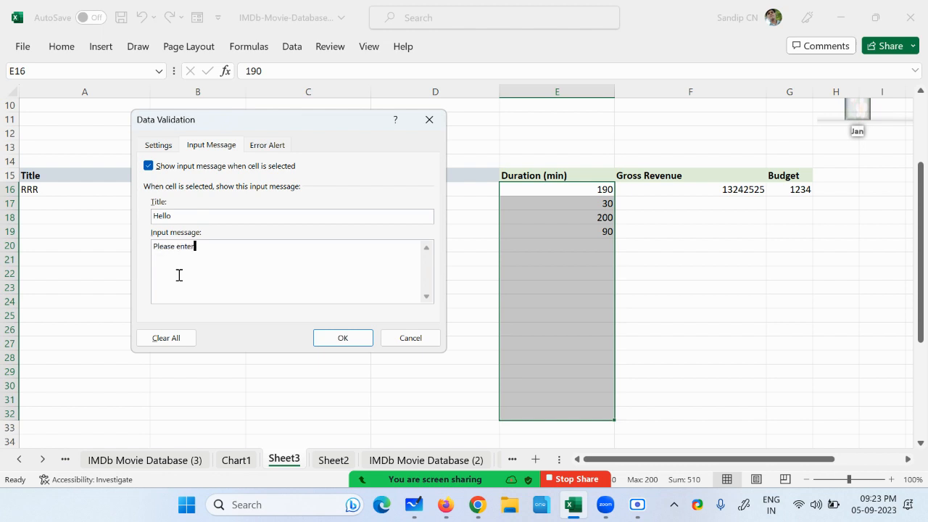
{"action": "type", "text": " here number greather than 60 !"}
{"action": "left_click", "coordinate": [347, 341]}
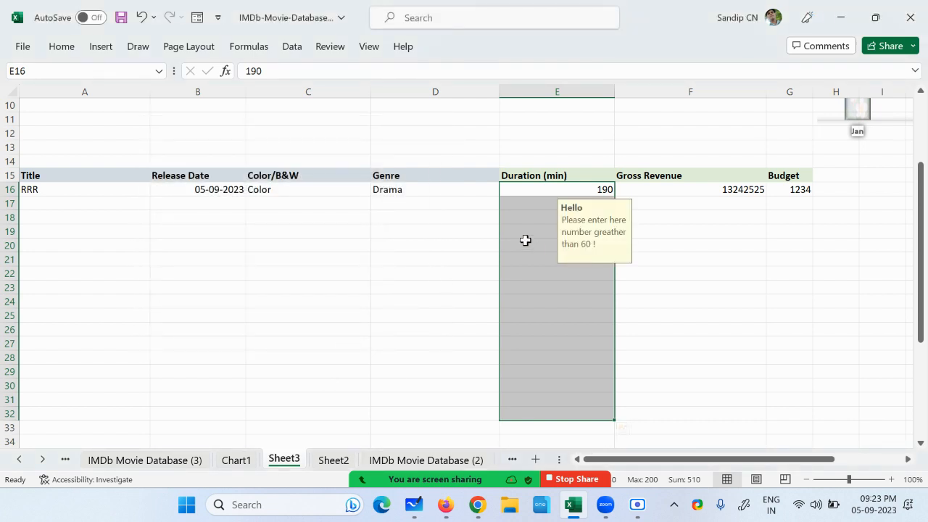
Check when the input message appears by selecting various cells inside and outside the bordered Duration range.
{"action": "left_click", "coordinate": [528, 206]}
{"action": "key", "text": "Return"}
{"action": "type", "text": "200"}
{"action": "key", "text": "Return"}
{"action": "type", "text": "90"}
{"action": "key", "text": "Return"}
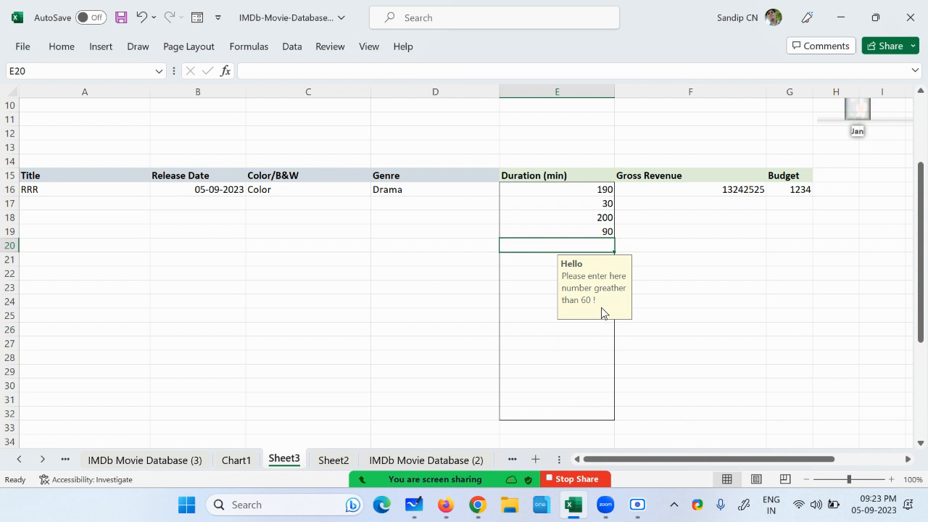
{"action": "left_click", "coordinate": [695, 220]}
{"action": "left_click", "coordinate": [295, 246]}
{"action": "left_click", "coordinate": [331, 347]}
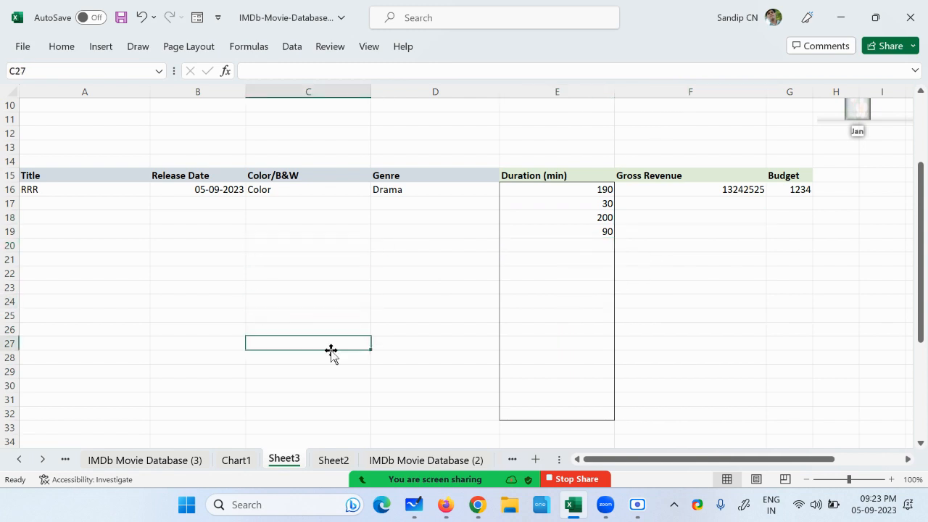
{"action": "left_click", "coordinate": [559, 190]}
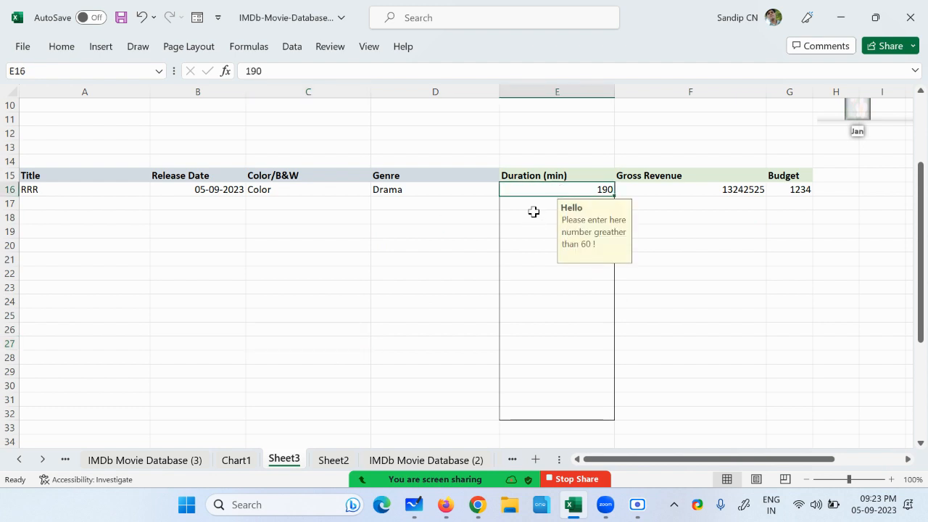
{"action": "left_click", "coordinate": [533, 220]}
{"action": "left_click", "coordinate": [529, 261]}
{"action": "left_click", "coordinate": [540, 244]}
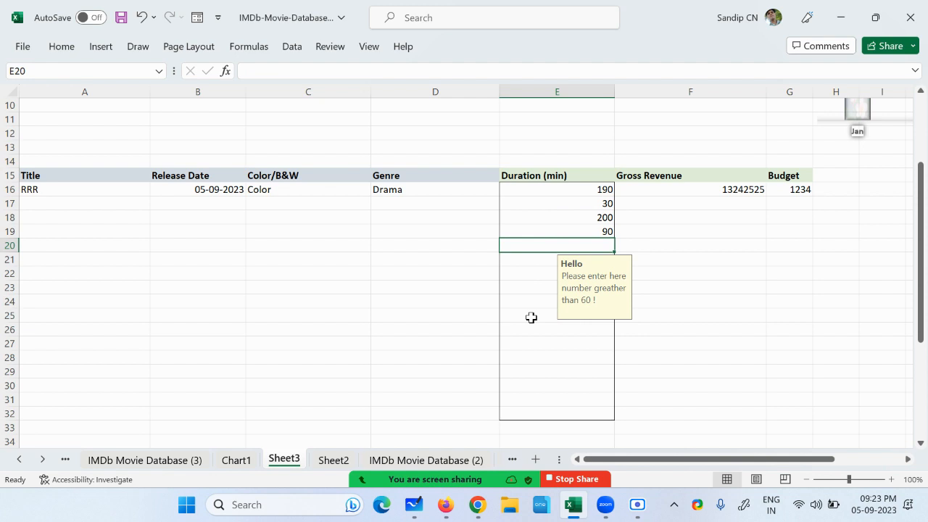
Enter 90 in Duration cell E20 and test the validation rule by trying 59 in E21.
{"action": "type", "text": "90"}
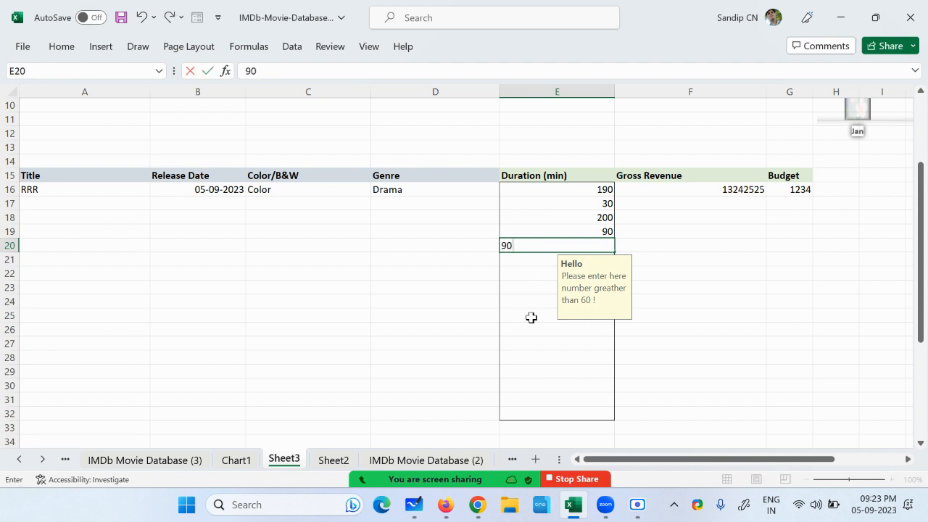
{"action": "key", "text": "Return"}
{"action": "type", "text": "59"}
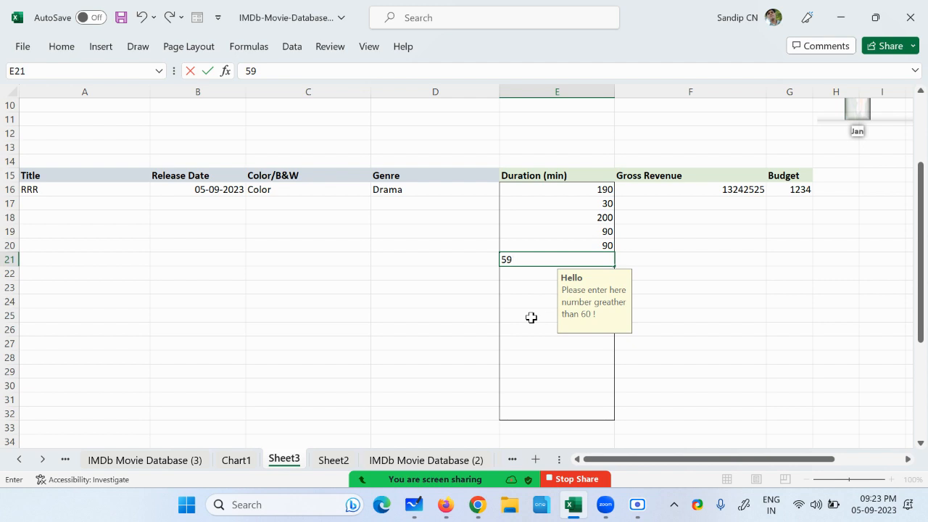
{"action": "key", "text": "Return"}
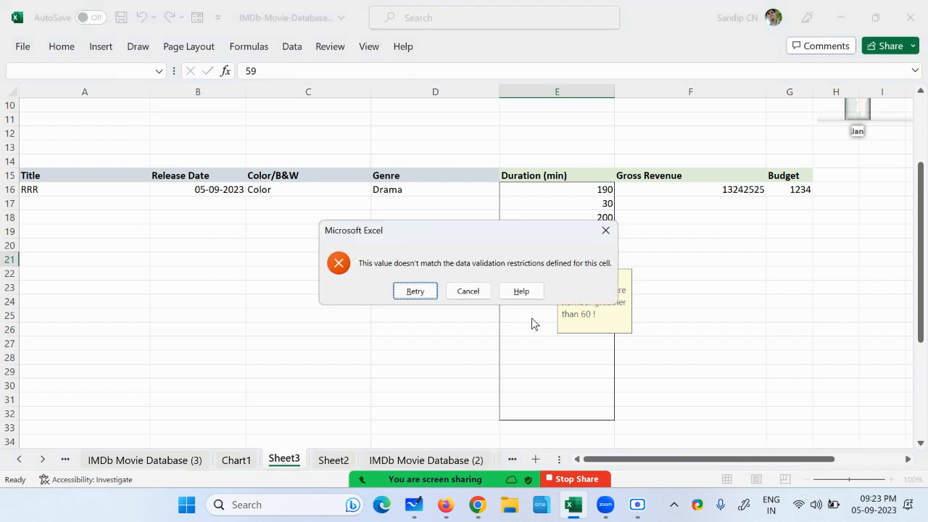
{"action": "key", "text": "Return"}
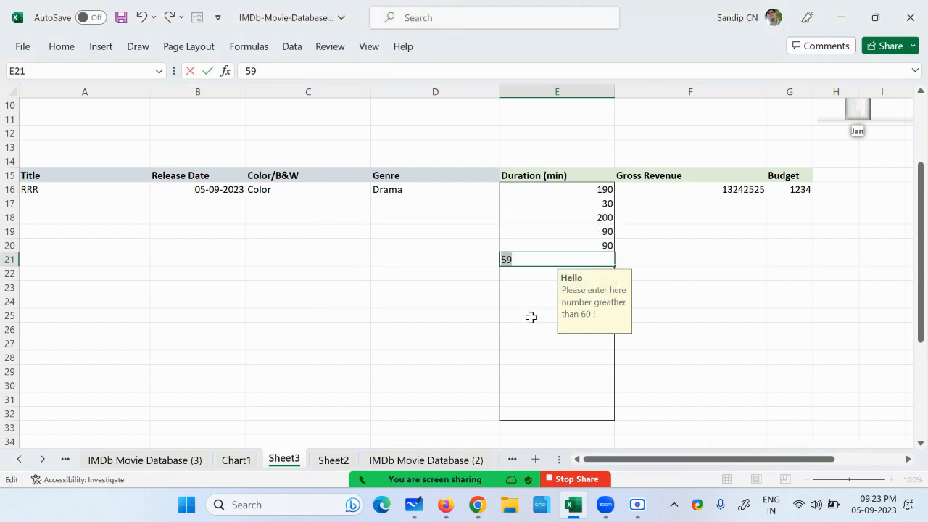
{"action": "key", "text": "Return"}
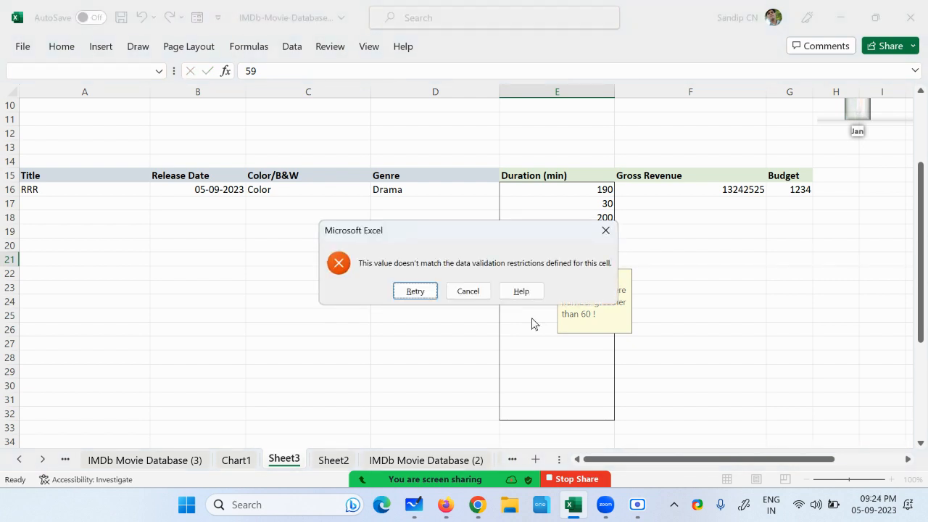
{"action": "key", "text": "Escape"}
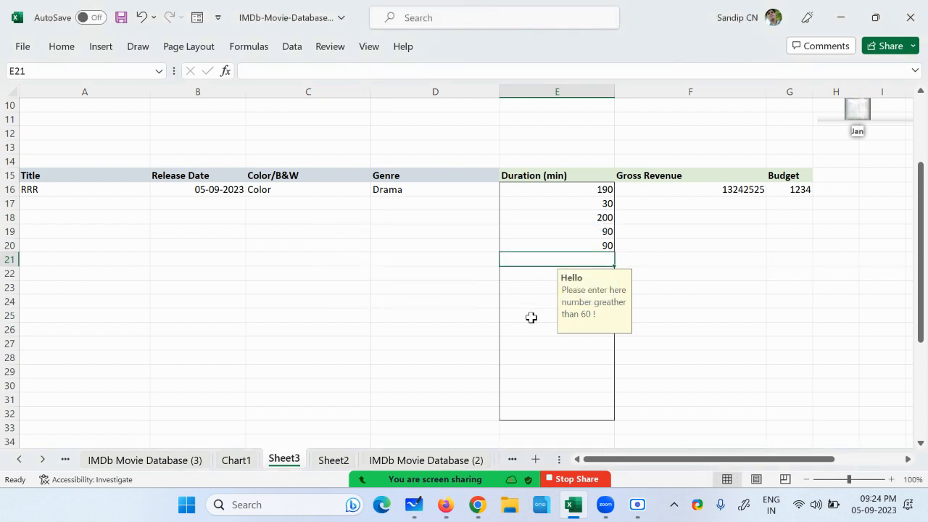
Enter the valid duration 87 in cell E21.
{"action": "type", "text": "87"}
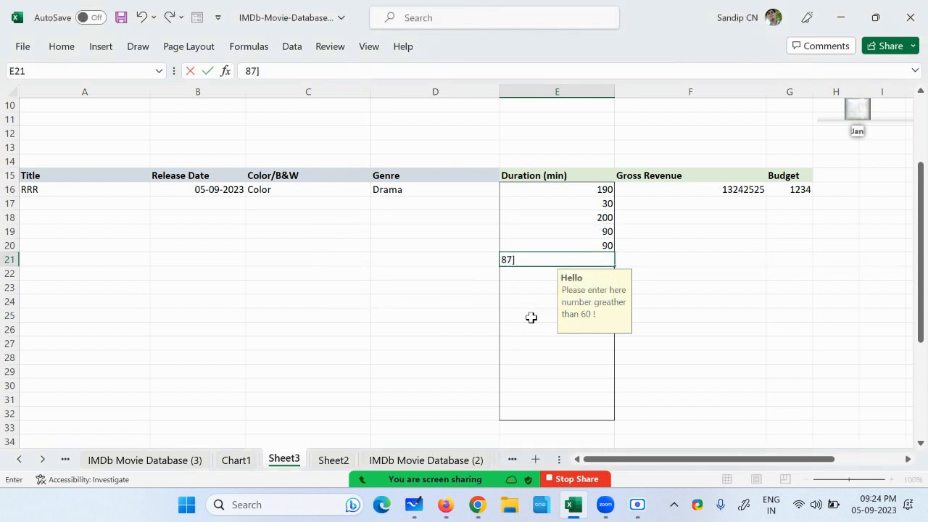
{"action": "key", "text": "Return"}
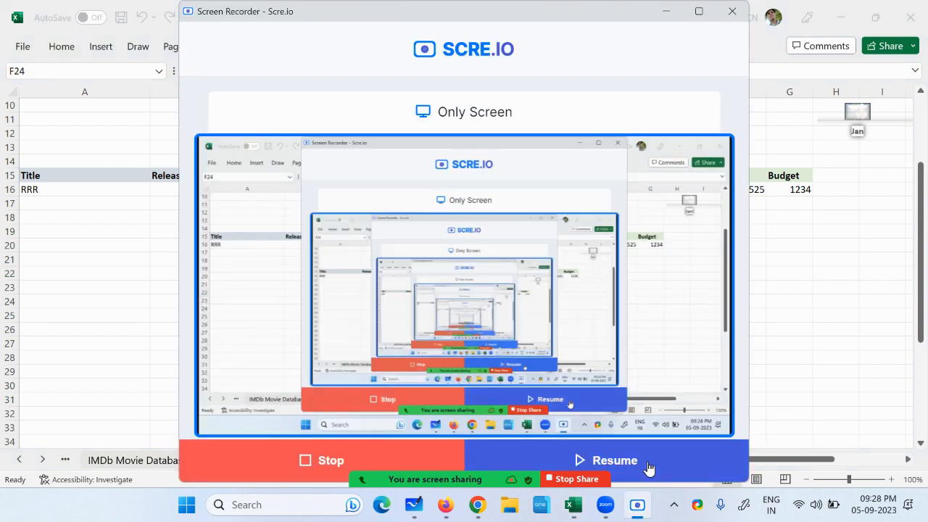
{"action": "left_click", "coordinate": [648, 471]}
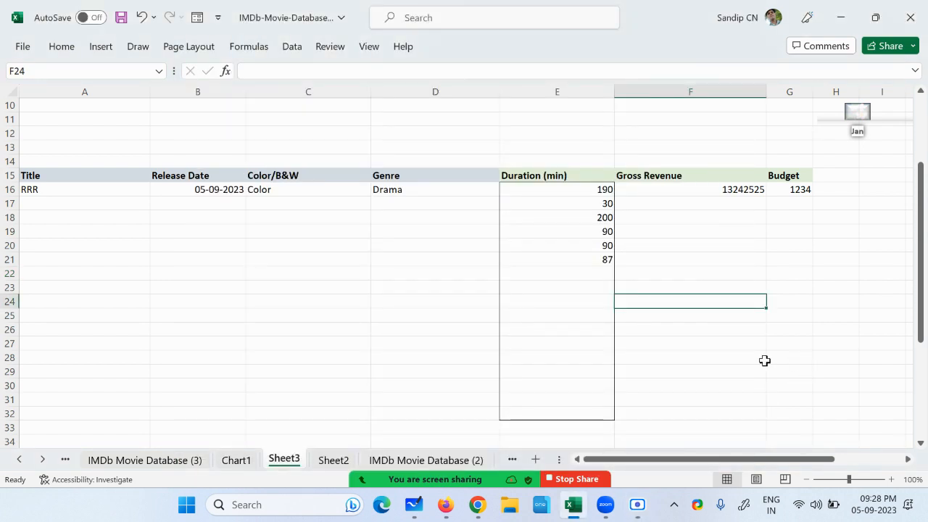
Add a validation error alert to Duration cells E16:E32 with the title "Pata tha" and the message "bhai tum bhai karane wakle ho !".
{"action": "left_click_drag", "start_coordinate": [563, 187], "coordinate": [557, 416]}
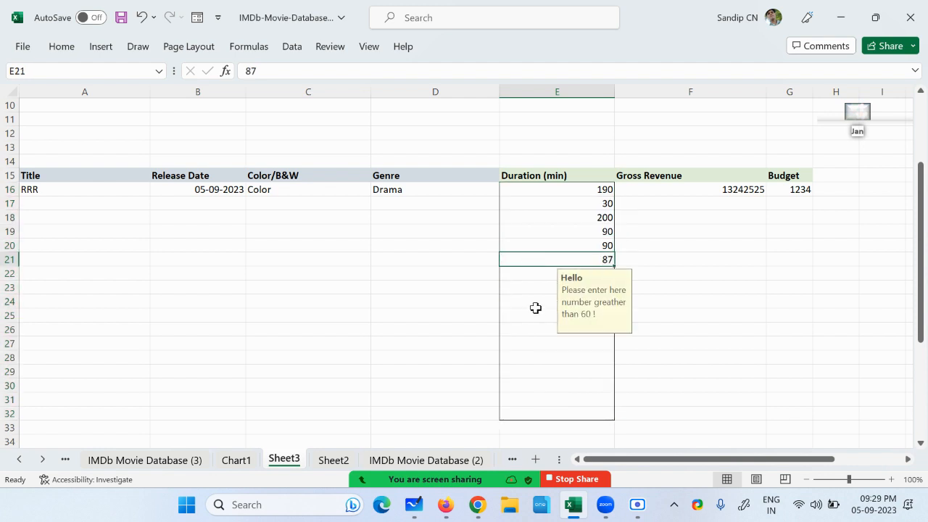
{"action": "left_click_drag", "start_coordinate": [558, 192], "coordinate": [561, 417]}
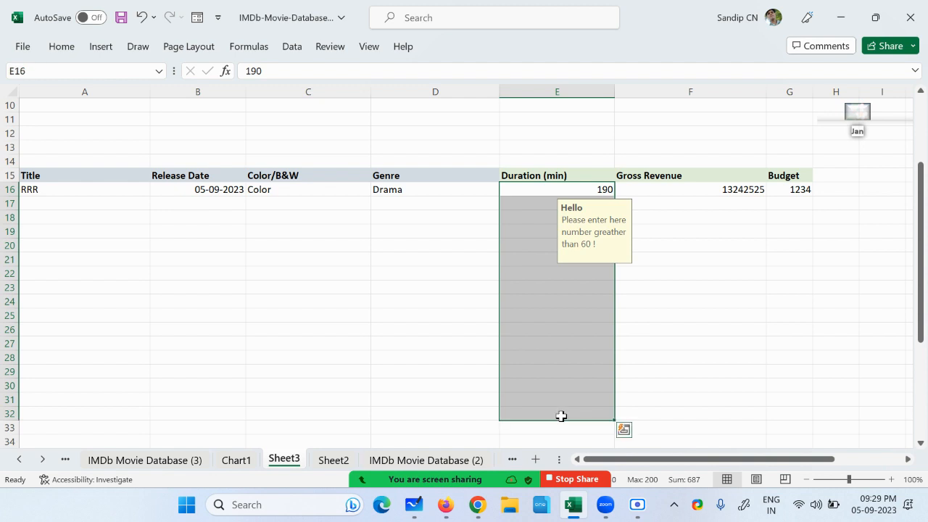
{"action": "left_click", "coordinate": [294, 47]}
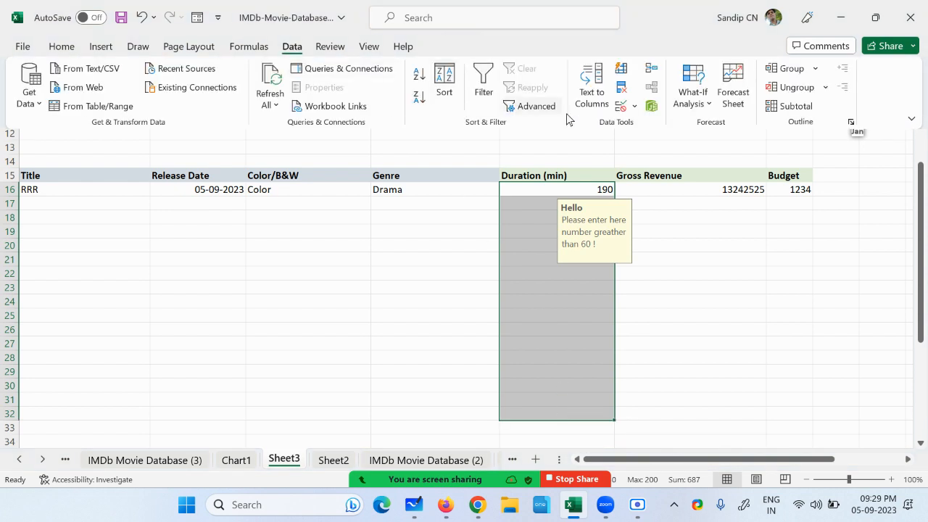
{"action": "left_click", "coordinate": [626, 109]}
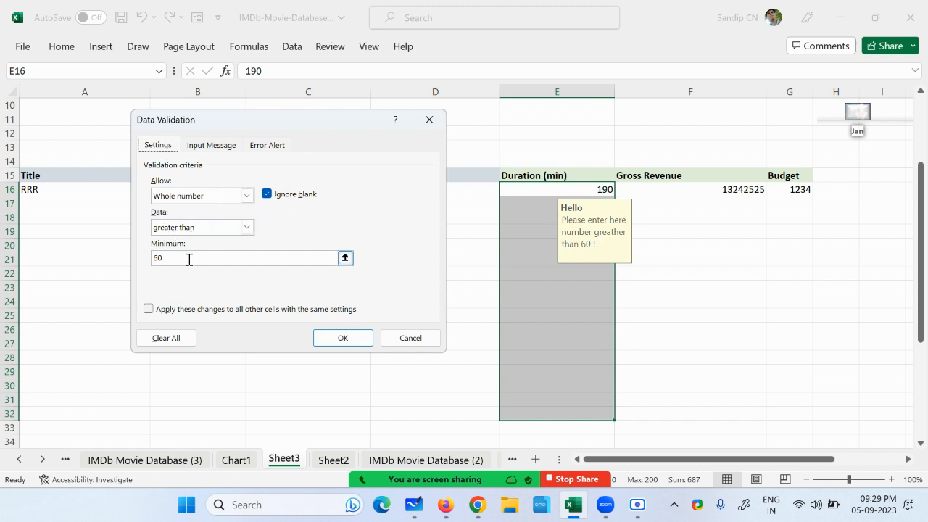
{"action": "left_click", "coordinate": [216, 147]}
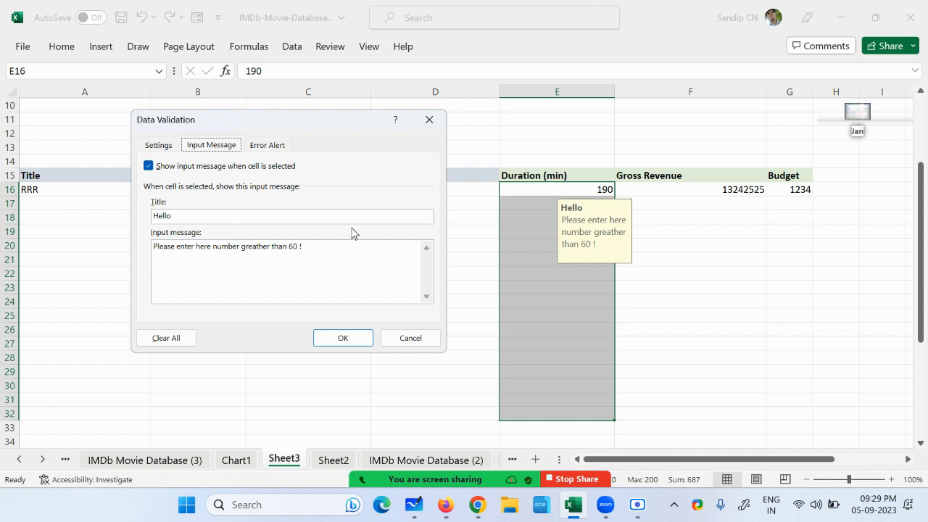
{"action": "left_click", "coordinate": [282, 151]}
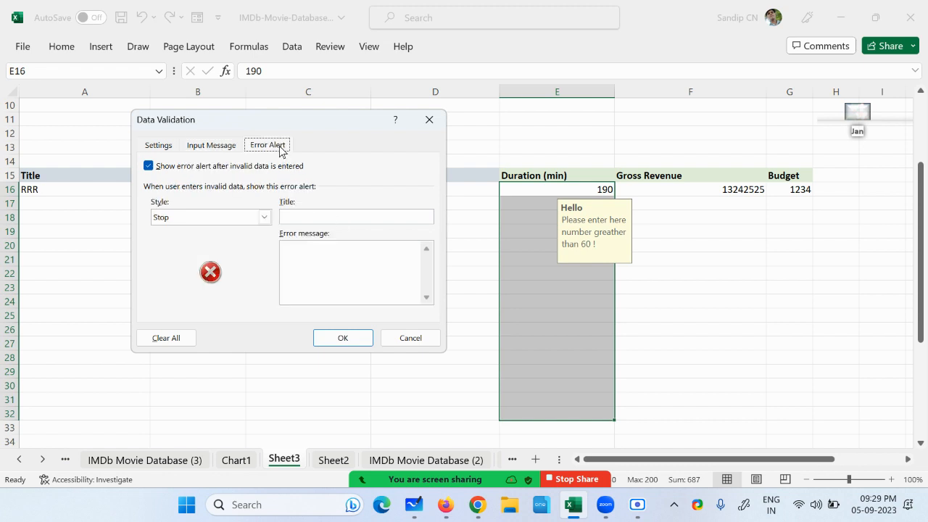
{"action": "left_click", "coordinate": [340, 217]}
{"action": "type", "text": "Pata tha"}
{"action": "left_click", "coordinate": [324, 275]}
{"action": "type", "text": "bhai tu"}
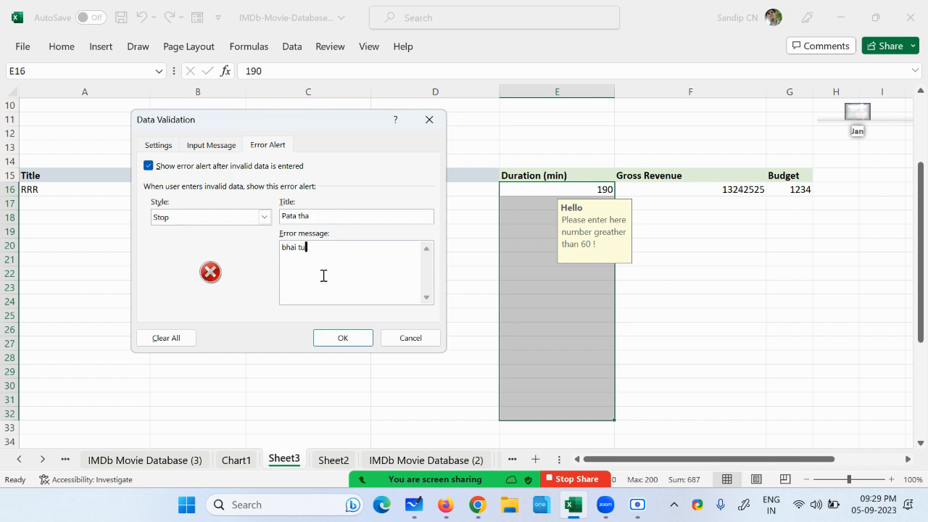
{"action": "type", "text": "m bhai karane wakle ho !"}
{"action": "left_click", "coordinate": [355, 339]}
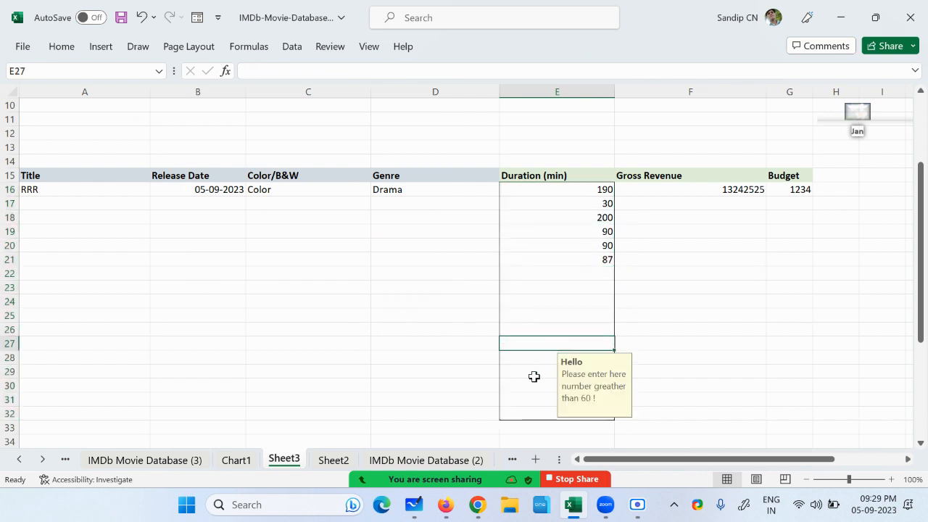
Test the custom error alert by trying the invalid entry "100 23" in Duration cell E22.
{"action": "left_click", "coordinate": [532, 384]}
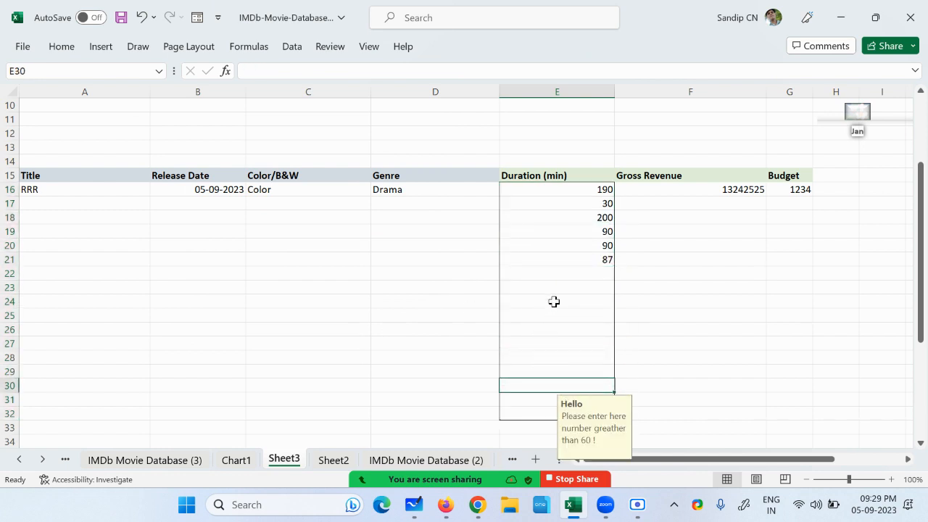
{"action": "left_click", "coordinate": [559, 275]}
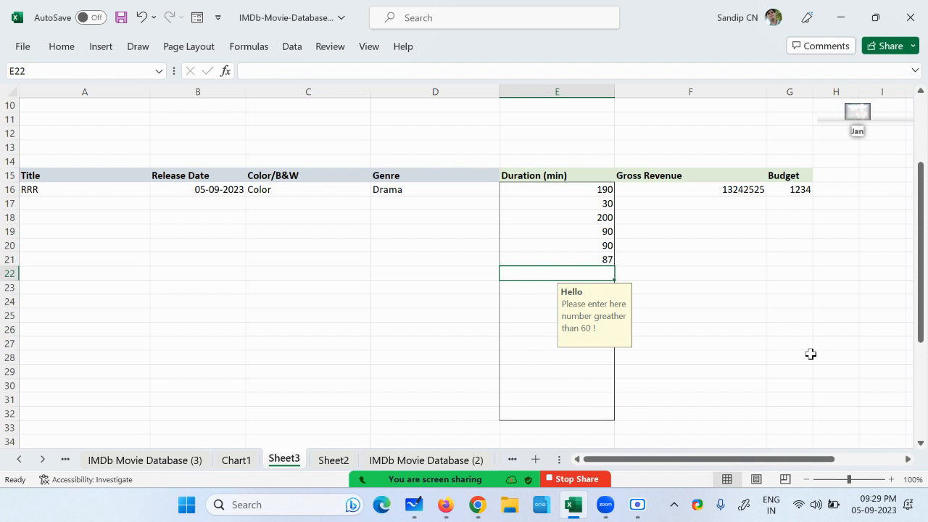
{"action": "type", "text": "12"}
{"action": "key", "text": "BackSpace"}
{"action": "key", "text": "BackSpace"}
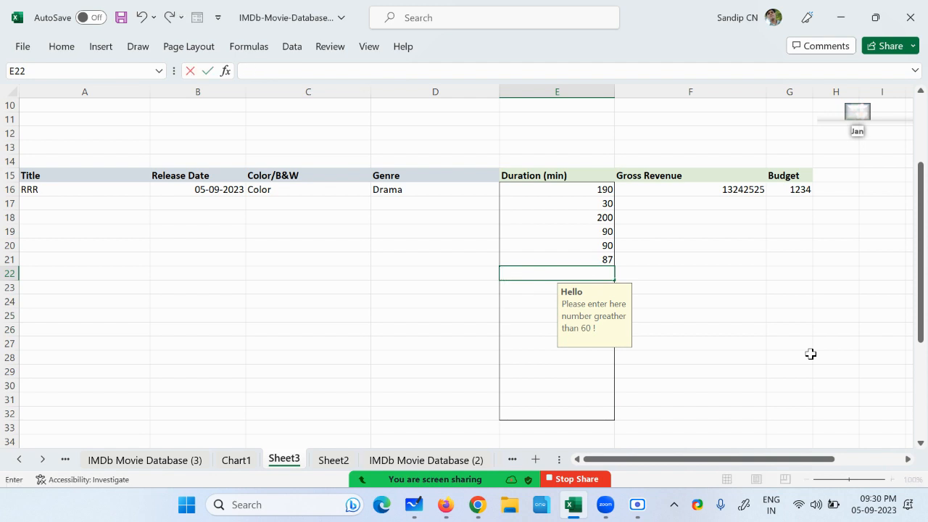
{"action": "type", "text": "100"}
{"action": "type", "text": " 23"}
{"action": "key", "text": "Return"}
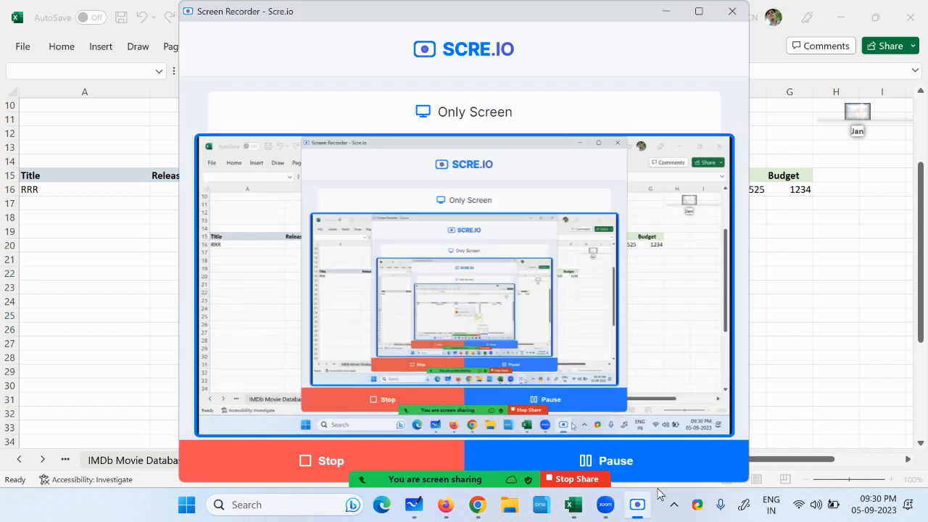
{"action": "left_click", "coordinate": [783, 395]}
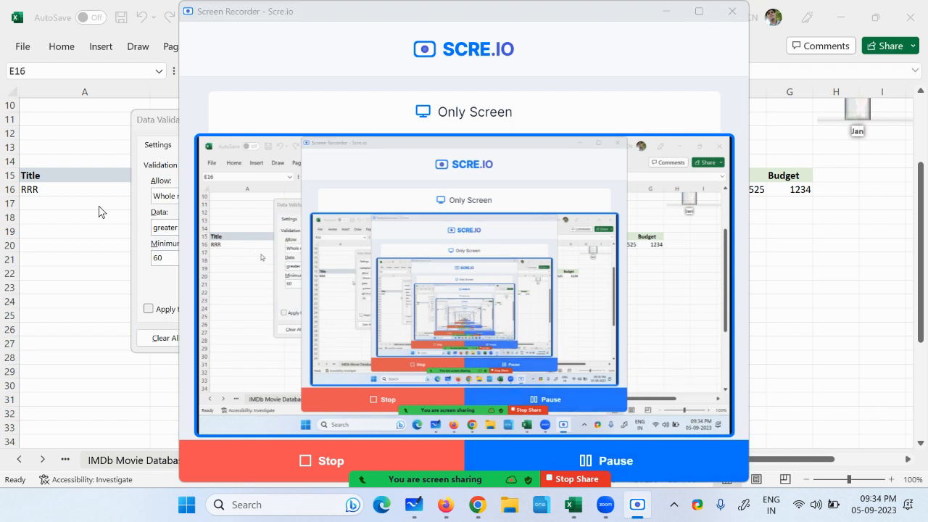
{"action": "left_click", "coordinate": [139, 138]}
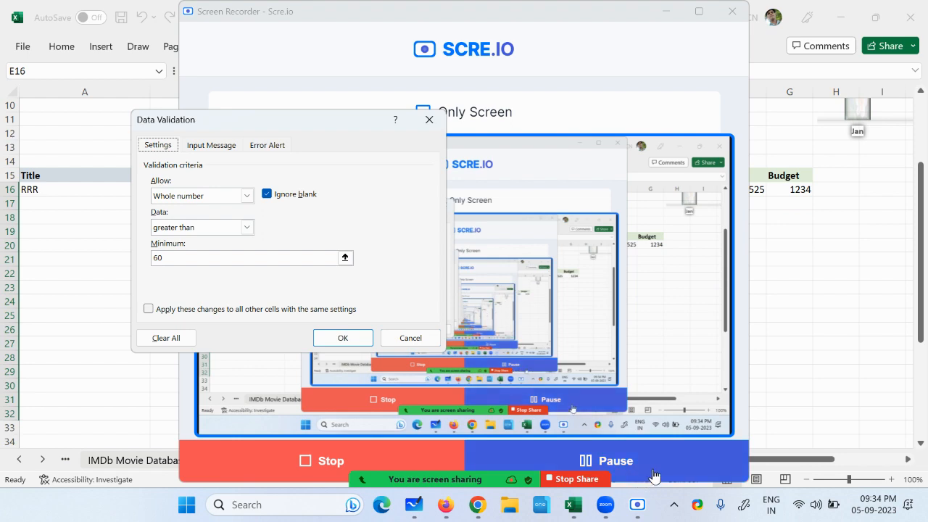
{"action": "key", "text": "Return"}
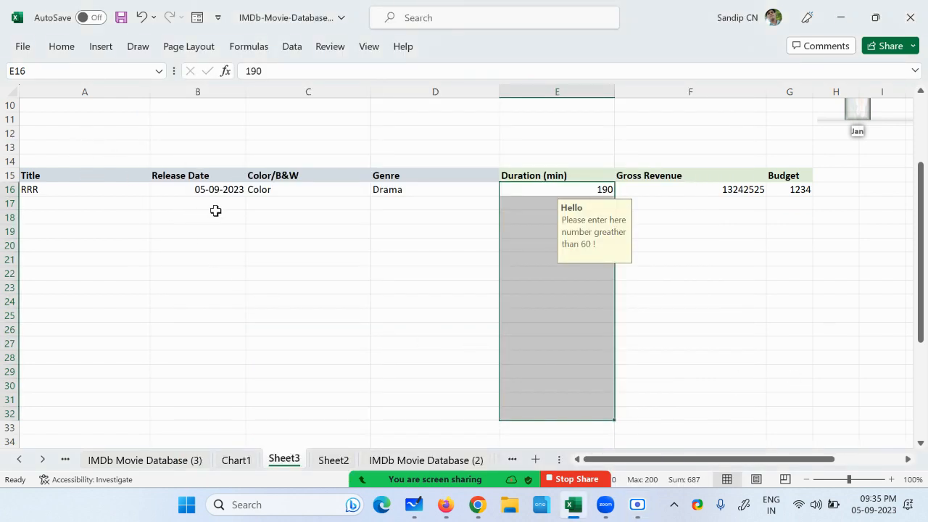
{"action": "left_click", "coordinate": [513, 226]}
{"action": "left_click_drag", "start_coordinate": [527, 186], "coordinate": [549, 419]}
{"action": "left_click", "coordinate": [292, 46]}
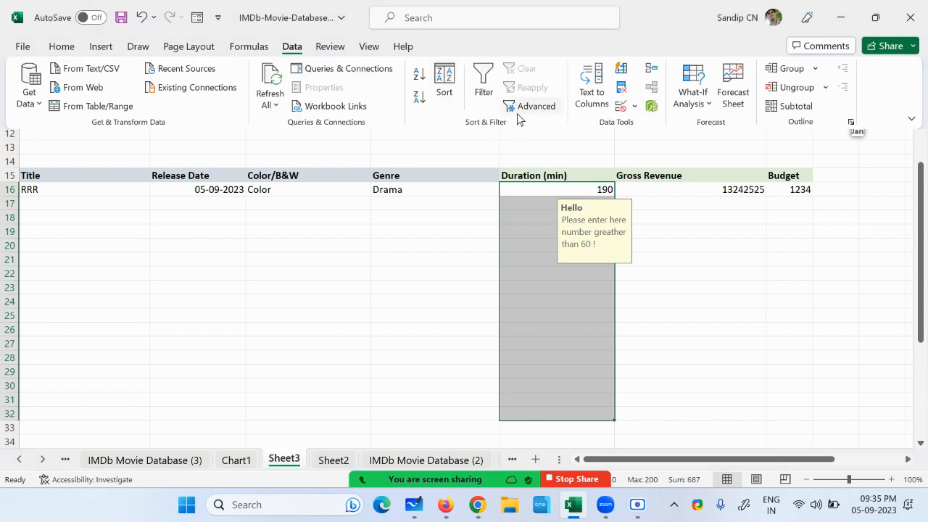
{"action": "left_click", "coordinate": [620, 108]}
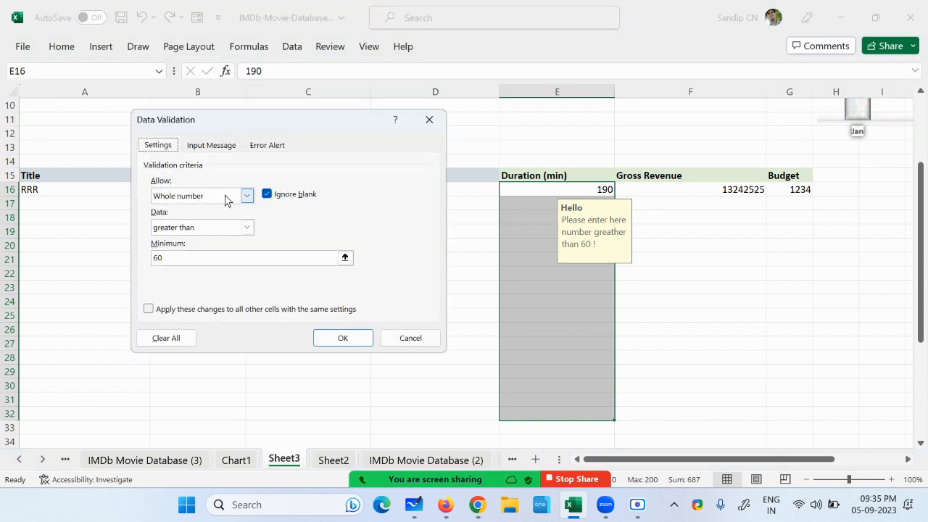
{"action": "left_click", "coordinate": [247, 196]}
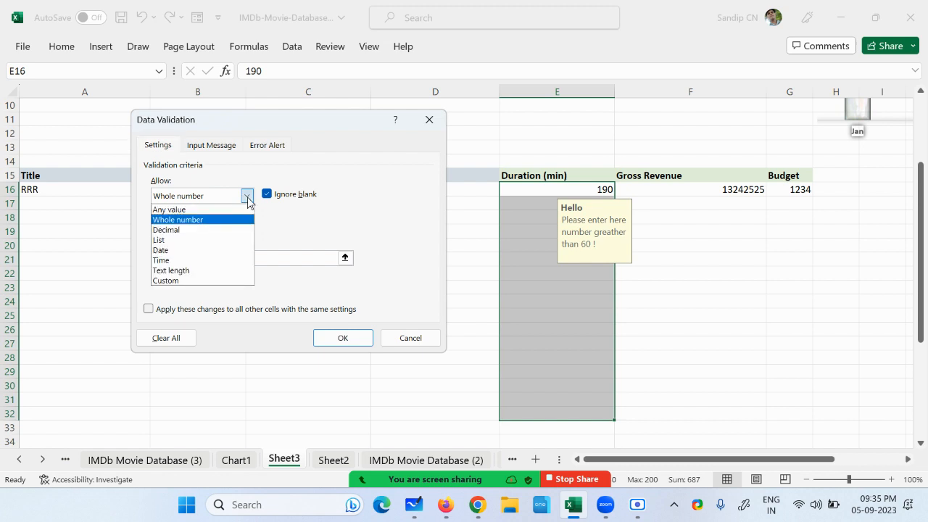
{"action": "left_click", "coordinate": [224, 230]}
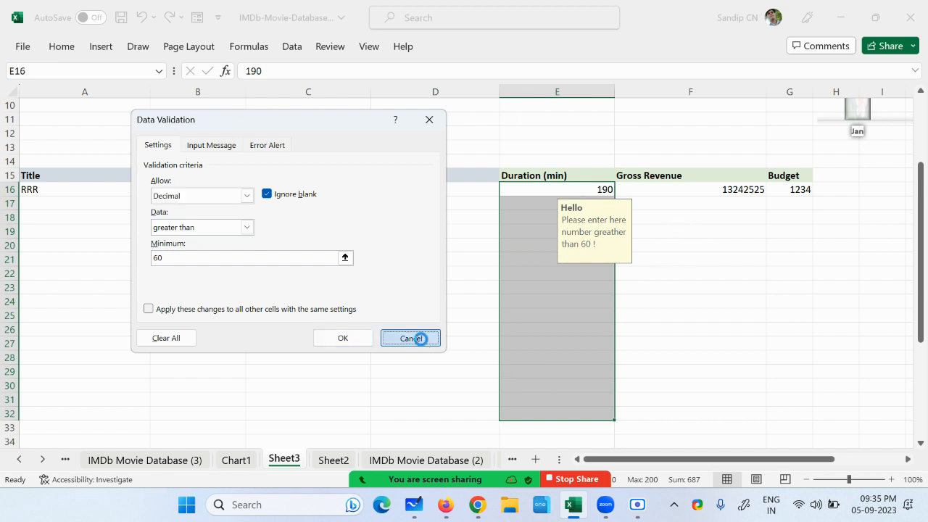
{"action": "left_click", "coordinate": [419, 338]}
Handwrite the example numbers 103 and 103.20 in ink beside the Duration column, and delete the ink.
{"action": "mouse_move", "coordinate": [398, 248]}
{"action": "left_mouse_down"}
{"action": "mouse_move", "coordinate": [445, 258]}
{"action": "mouse_move", "coordinate": [421, 271]}
{"action": "left_mouse_up"}
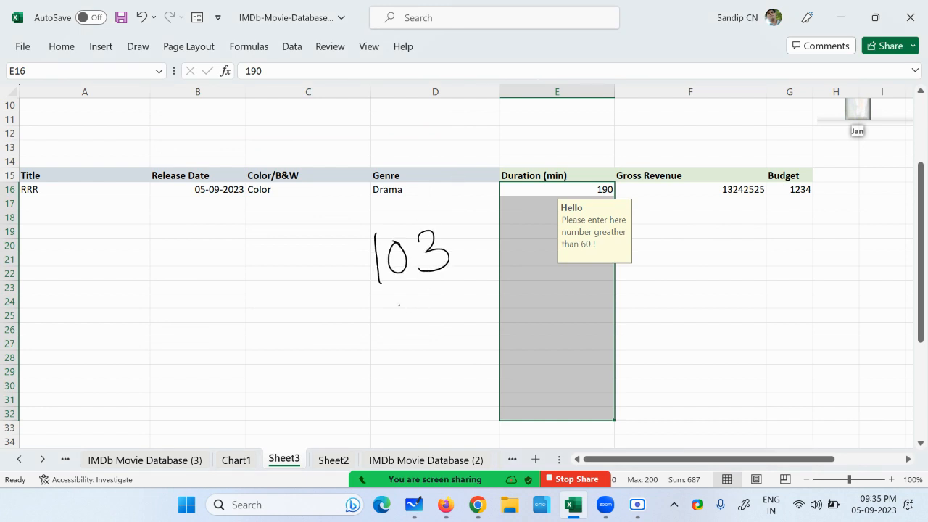
{"action": "mouse_move", "coordinate": [419, 315]}
{"action": "left_mouse_down"}
{"action": "mouse_move", "coordinate": [428, 336]}
{"action": "mouse_move", "coordinate": [453, 310]}
{"action": "mouse_move", "coordinate": [512, 283]}
{"action": "left_mouse_up"}
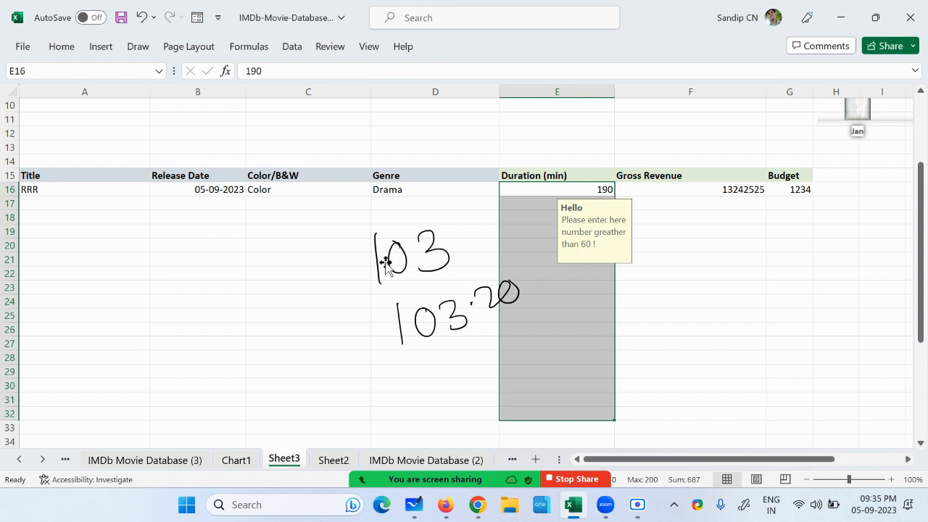
{"action": "mouse_move", "coordinate": [385, 263]}
{"action": "left_mouse_down"}
{"action": "mouse_move", "coordinate": [444, 253]}
{"action": "mouse_move", "coordinate": [392, 261]}
{"action": "left_mouse_up"}
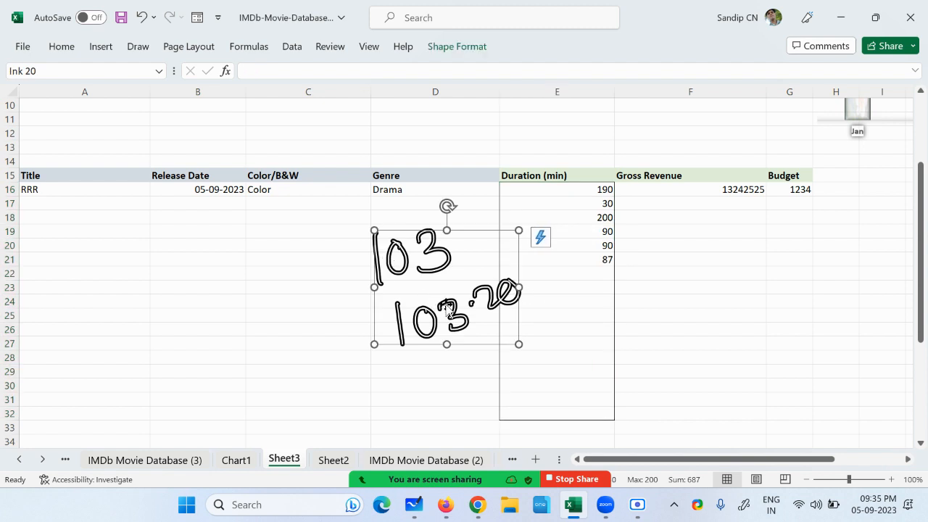
{"action": "key", "text": "Delete"}
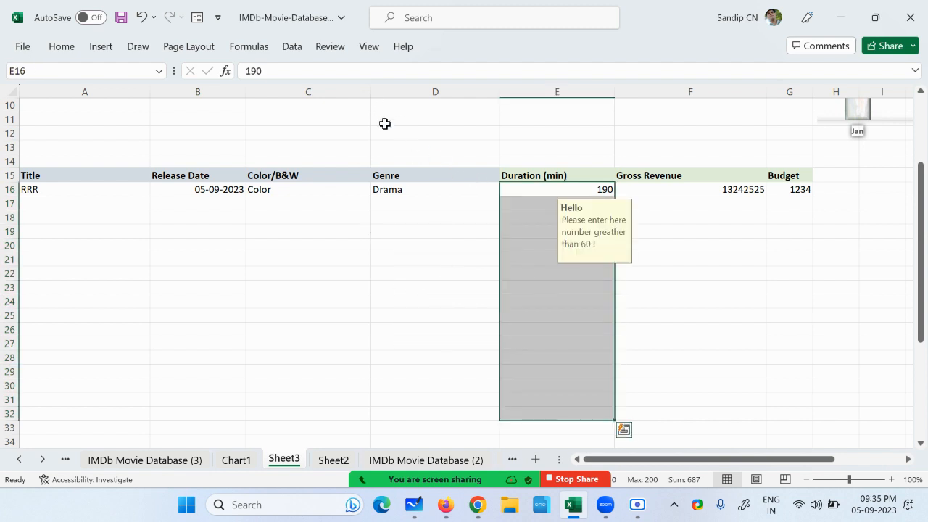
{"action": "left_click", "coordinate": [297, 50]}
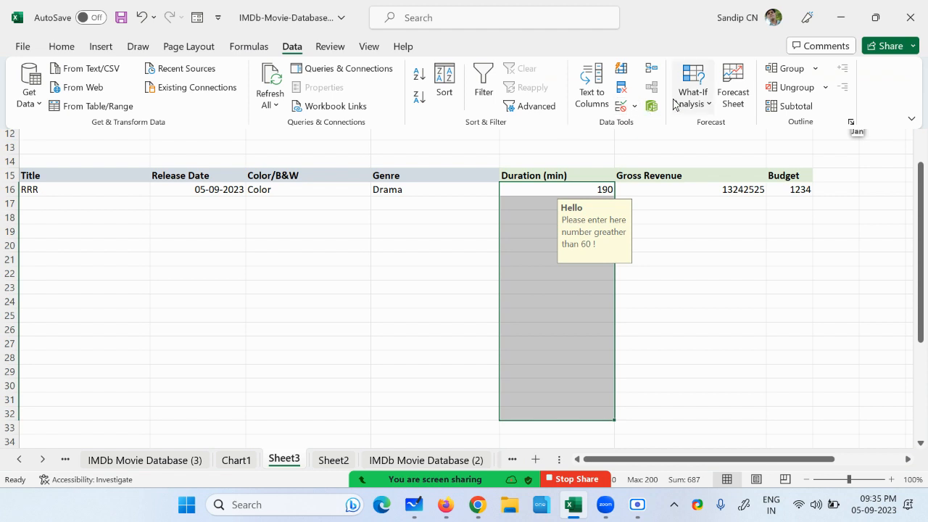
{"action": "left_click", "coordinate": [621, 106]}
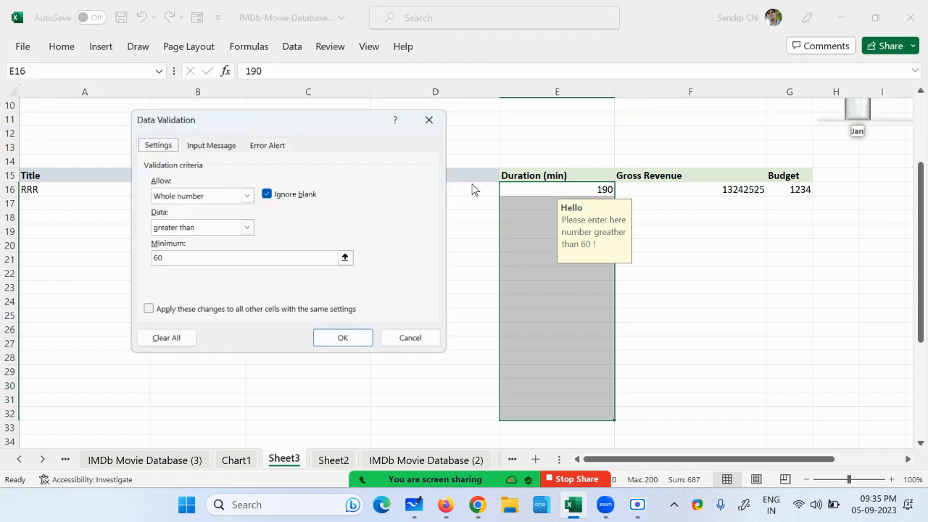
{"action": "left_click", "coordinate": [246, 196]}
{"action": "left_click", "coordinate": [221, 231]}
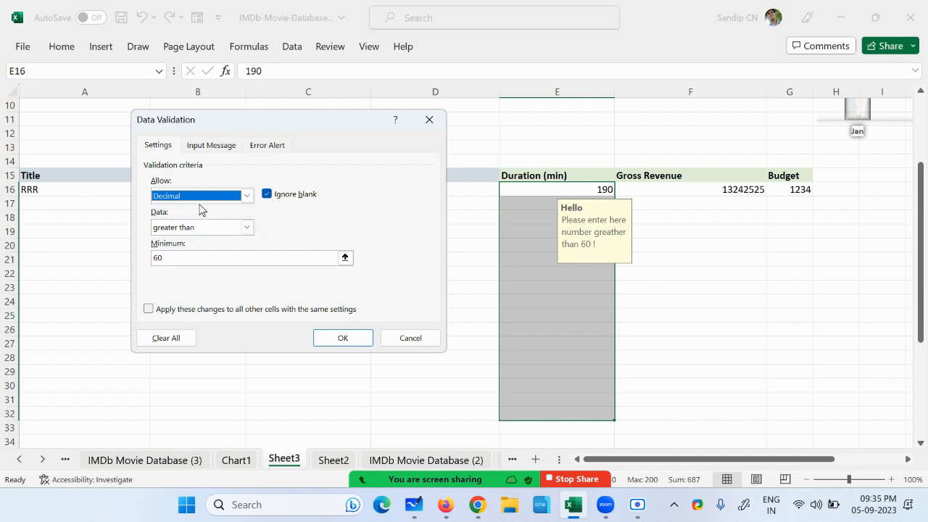
{"action": "left_click", "coordinate": [247, 229]}
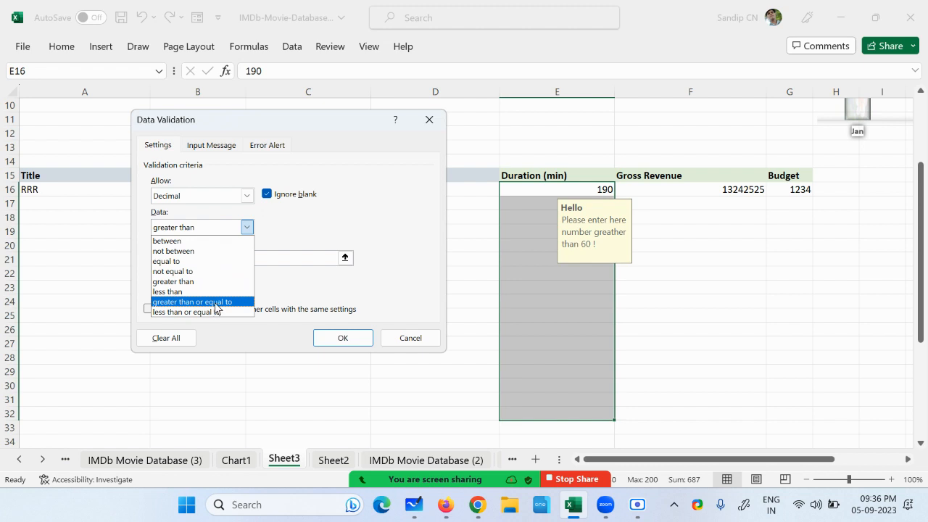
{"action": "left_click", "coordinate": [174, 261]}
{"action": "left_click", "coordinate": [248, 196]}
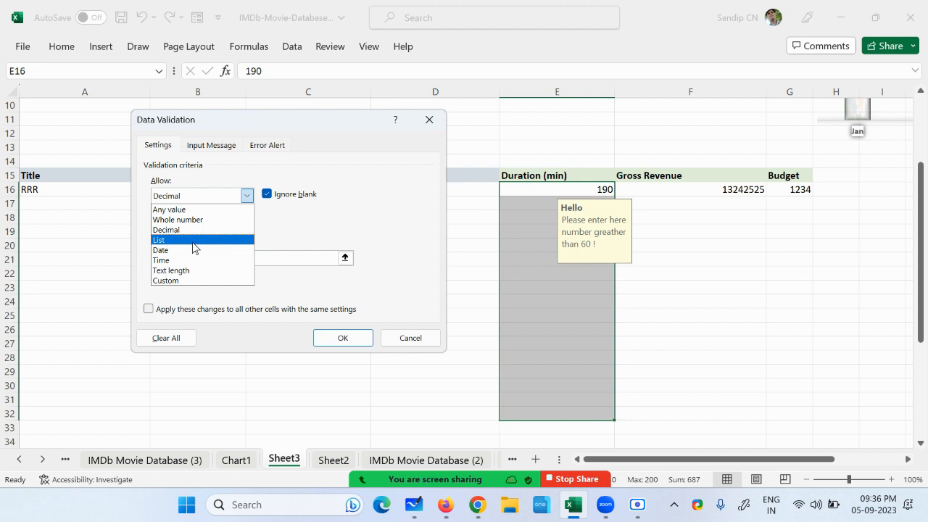
{"action": "left_click", "coordinate": [410, 338]}
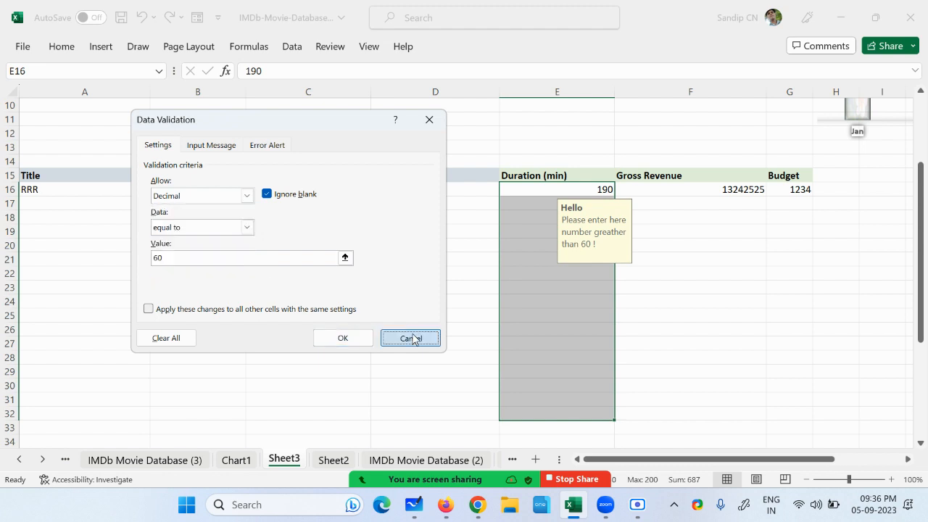
{"action": "left_click", "coordinate": [410, 338]}
Enter JAN in cell R17, in the empty area beyond the state list on Sheet3.
{"action": "left_click_drag", "start_coordinate": [717, 464], "coordinate": [783, 464]}
{"action": "left_click", "coordinate": [632, 231]}
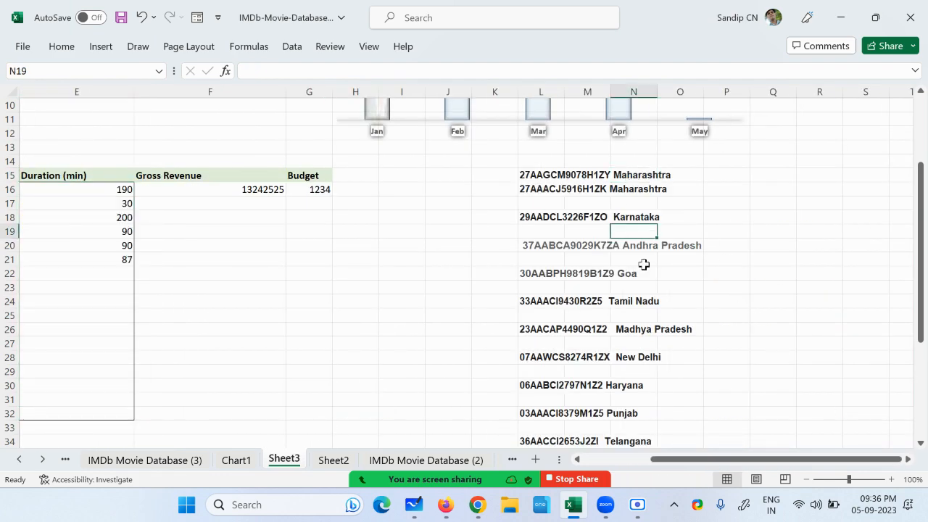
{"action": "left_click", "coordinate": [638, 287]}
{"action": "left_click", "coordinate": [656, 331]}
{"action": "left_click_drag", "start_coordinate": [908, 459], "coordinate": [909, 464]}
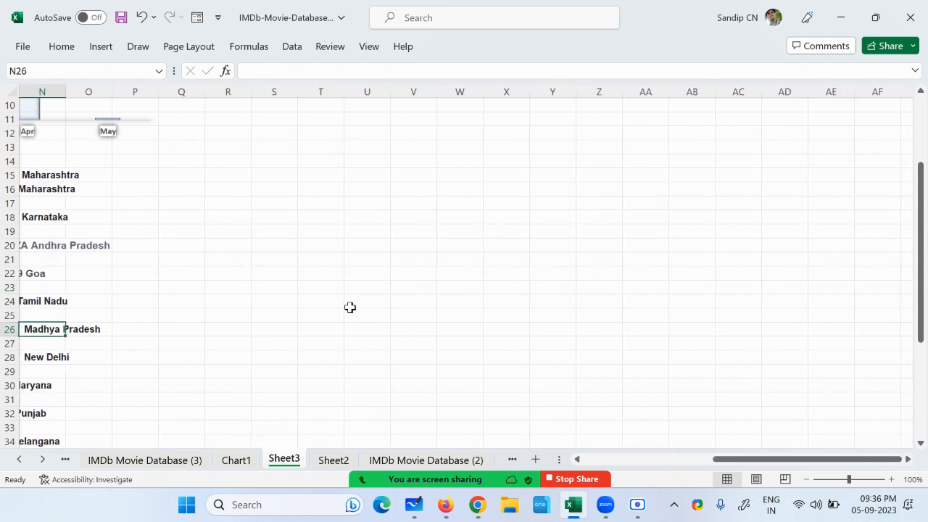
{"action": "scroll", "coordinate": [323, 282], "scroll_direction": "up", "scroll_amount": 2, "text": "ctrl"}
{"action": "left_click", "coordinate": [310, 188]}
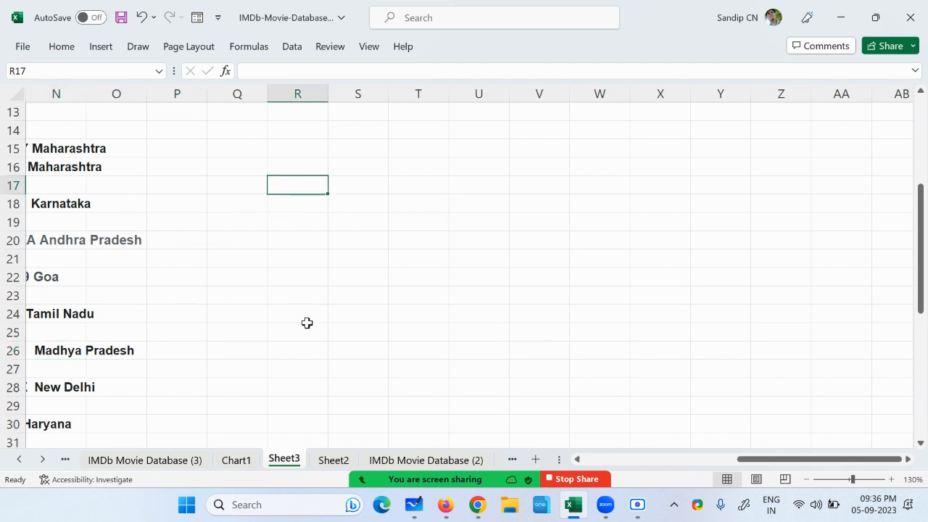
{"action": "type", "text": "JAN"}
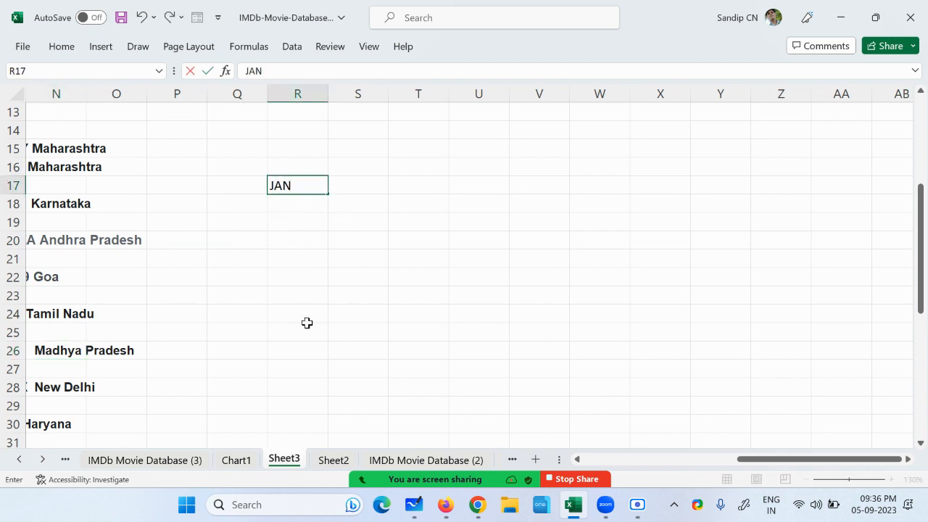
{"action": "key", "text": "Return"}
Fill the month series down column R from JAN in R17 to DEC in R28, and delete the extra entry in R29.
{"action": "left_click", "coordinate": [308, 187]}
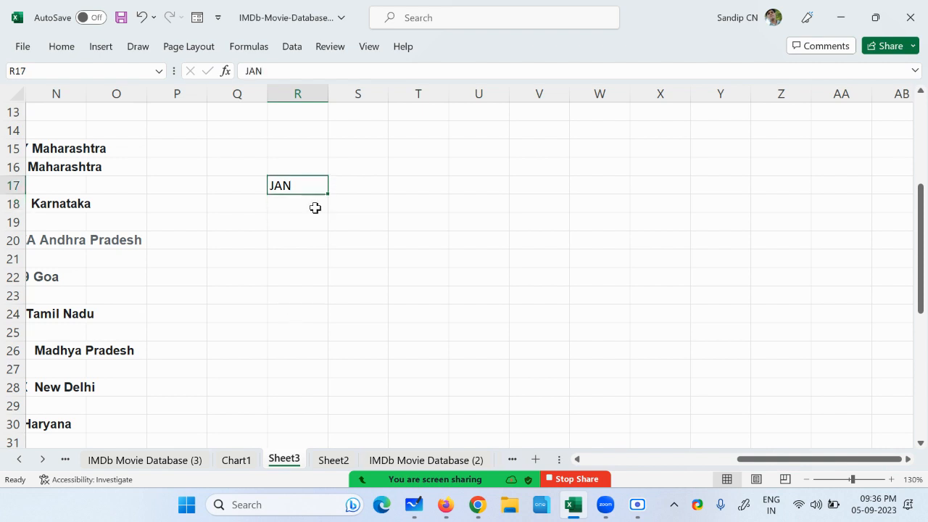
{"action": "left_click_drag", "start_coordinate": [325, 193], "coordinate": [311, 416]}
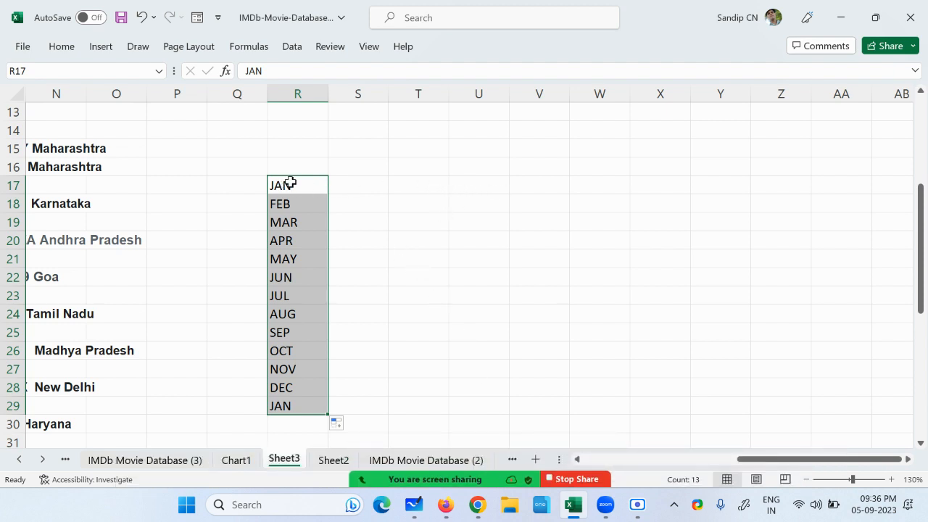
{"action": "left_click", "coordinate": [292, 408]}
{"action": "key", "text": "Delete"}
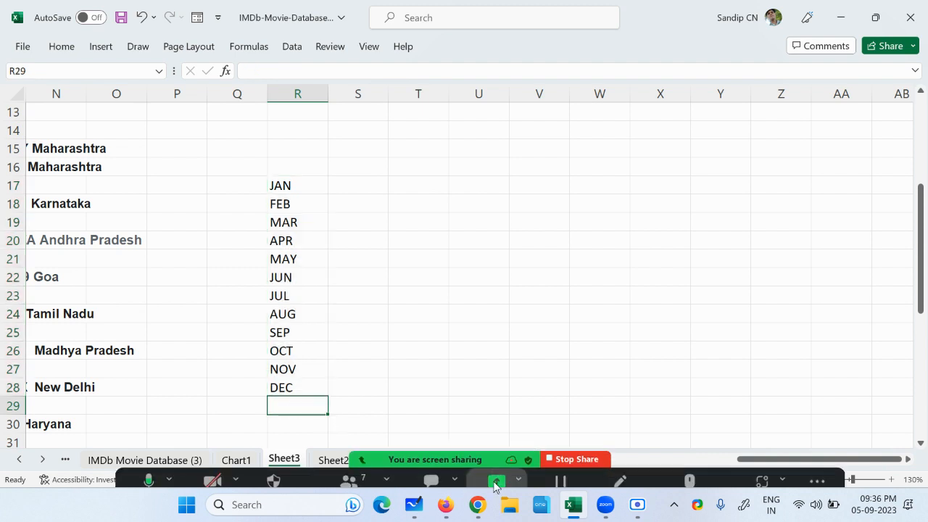
{"action": "left_click", "coordinate": [635, 509]}
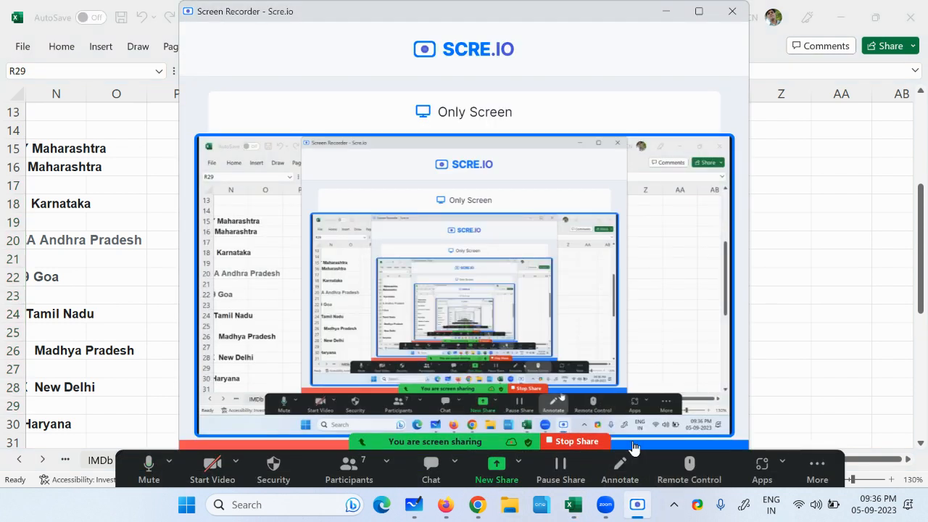
{"action": "left_click", "coordinate": [872, 315]}
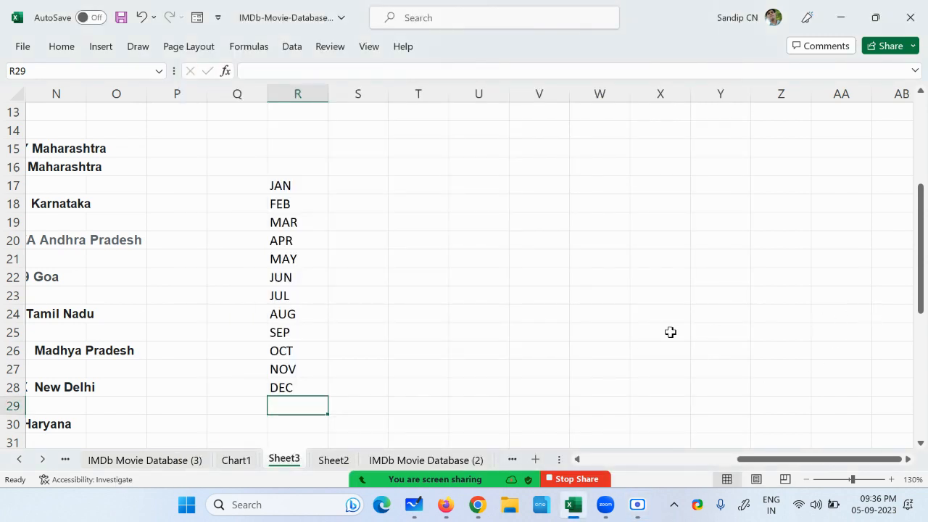
{"action": "left_click_drag", "start_coordinate": [290, 185], "coordinate": [313, 388]}
Add the column header "Month" in cell H15, next to Budget.
{"action": "left_click_drag", "start_coordinate": [791, 459], "coordinate": [694, 454]}
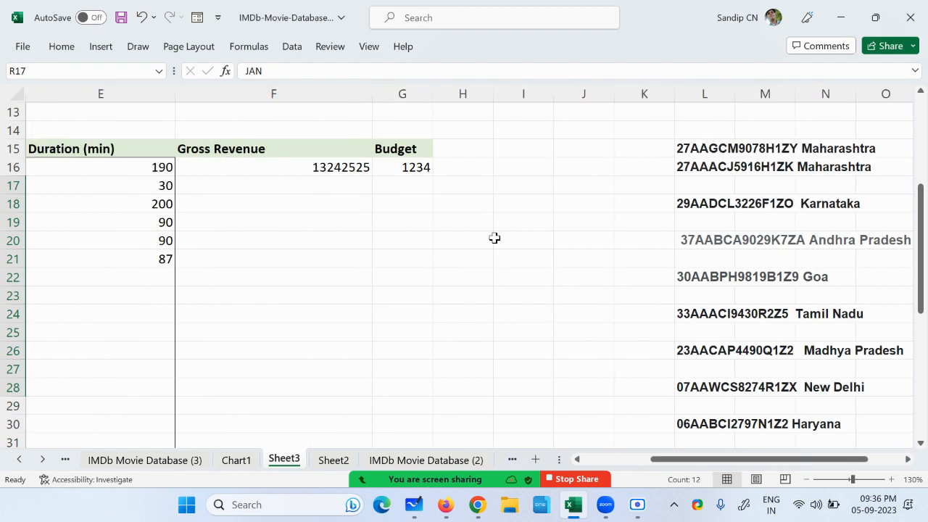
{"action": "left_click", "coordinate": [445, 149]}
{"action": "mouse_move", "coordinate": [621, 500]}
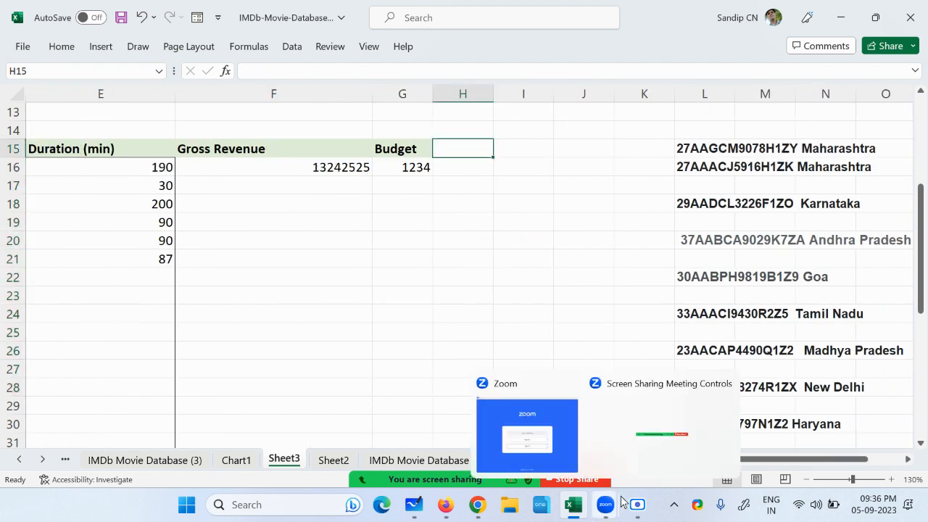
{"action": "type", "text": "Month"}
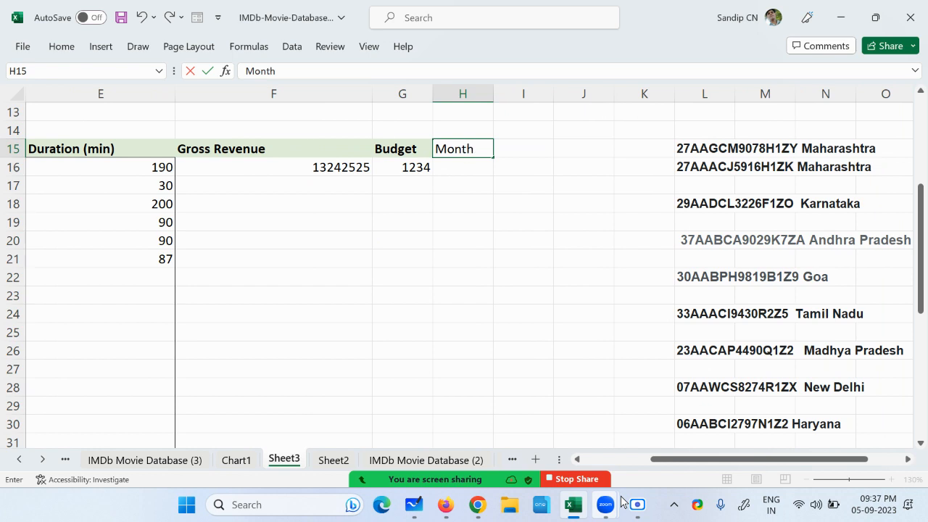
{"action": "key", "text": "Return"}
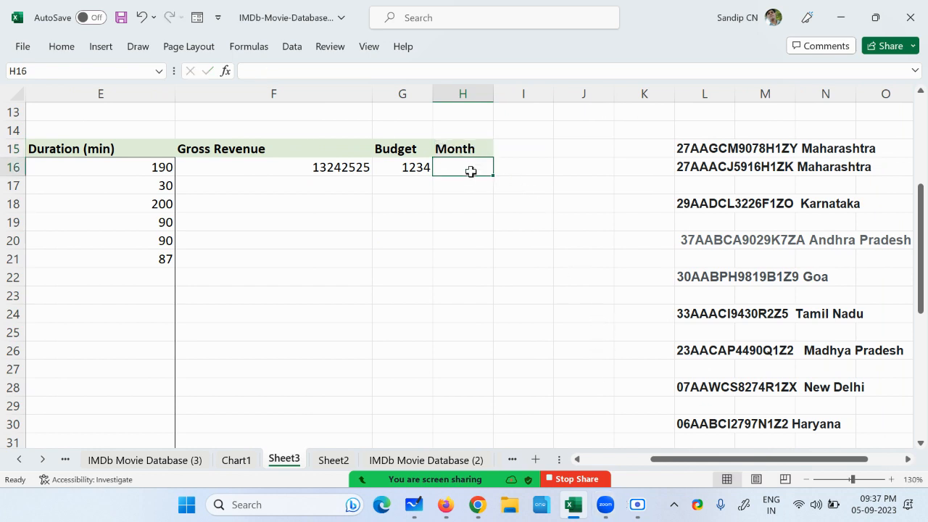
Apply List data validation to the Month cells from H16 downward, using =$R$17:$R$28 as the source.
{"action": "left_click_drag", "start_coordinate": [470, 171], "coordinate": [462, 438]}
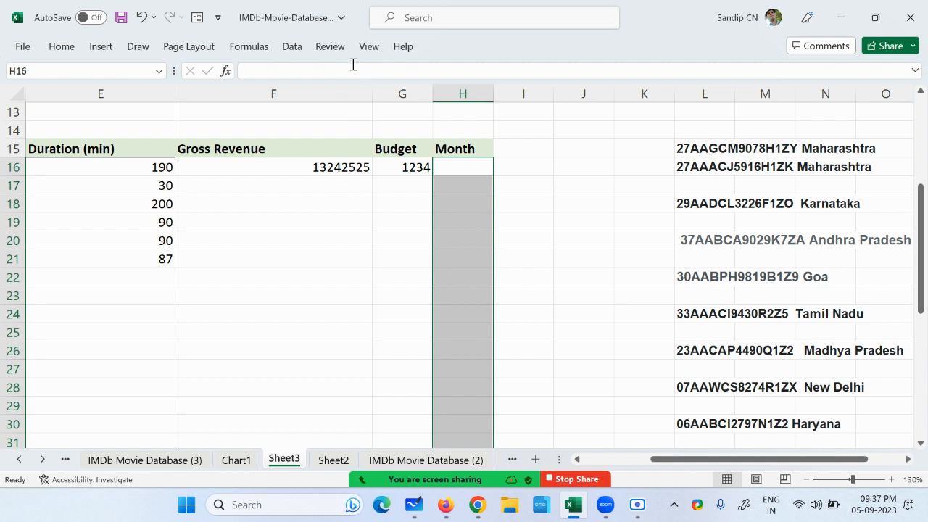
{"action": "left_click", "coordinate": [297, 50]}
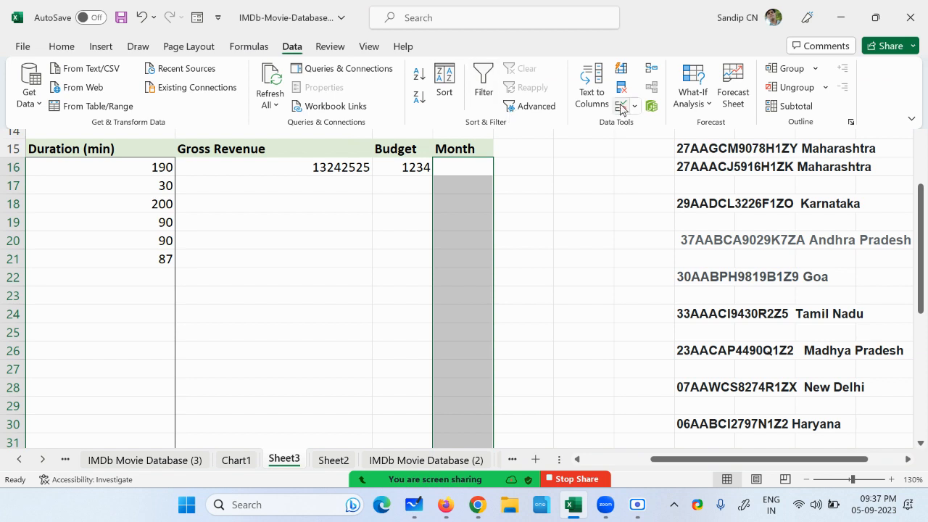
{"action": "left_click", "coordinate": [622, 107]}
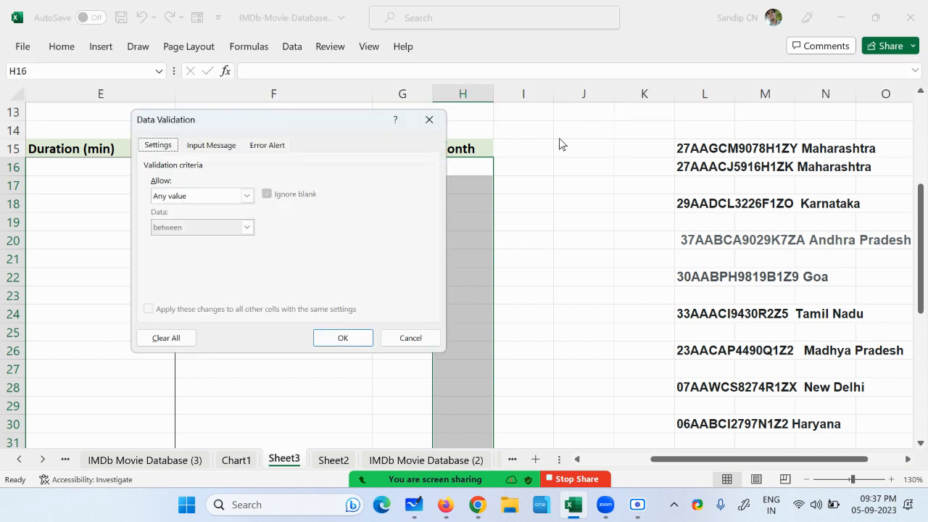
{"action": "left_click", "coordinate": [247, 197]}
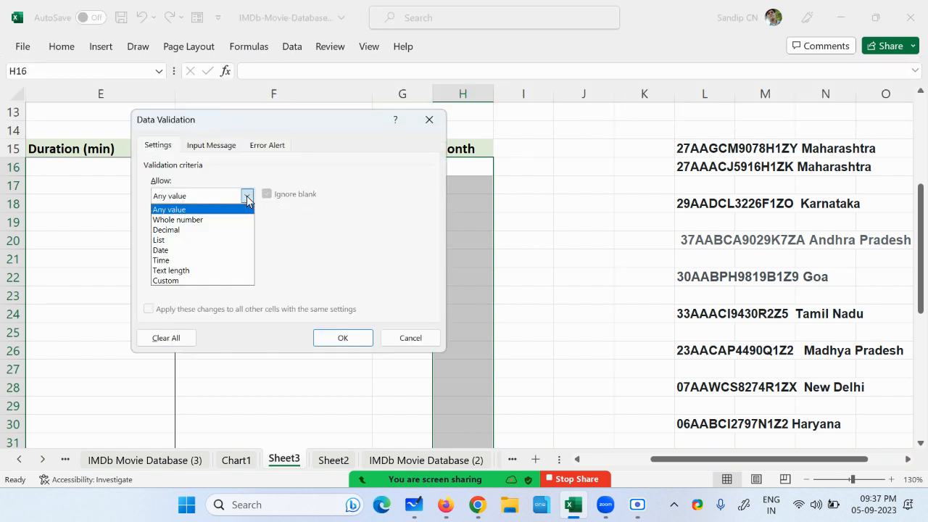
{"action": "left_click", "coordinate": [215, 241]}
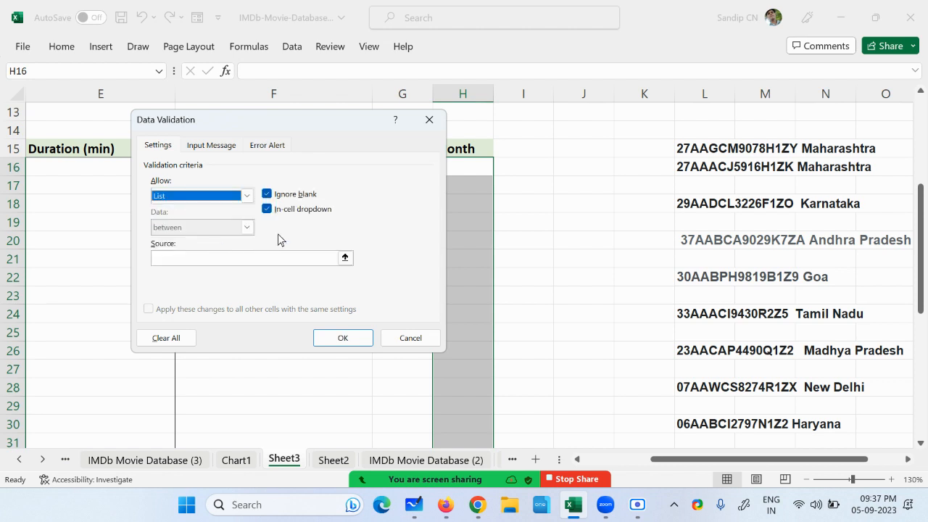
{"action": "left_click", "coordinate": [160, 261]}
{"action": "left_click", "coordinate": [346, 258]}
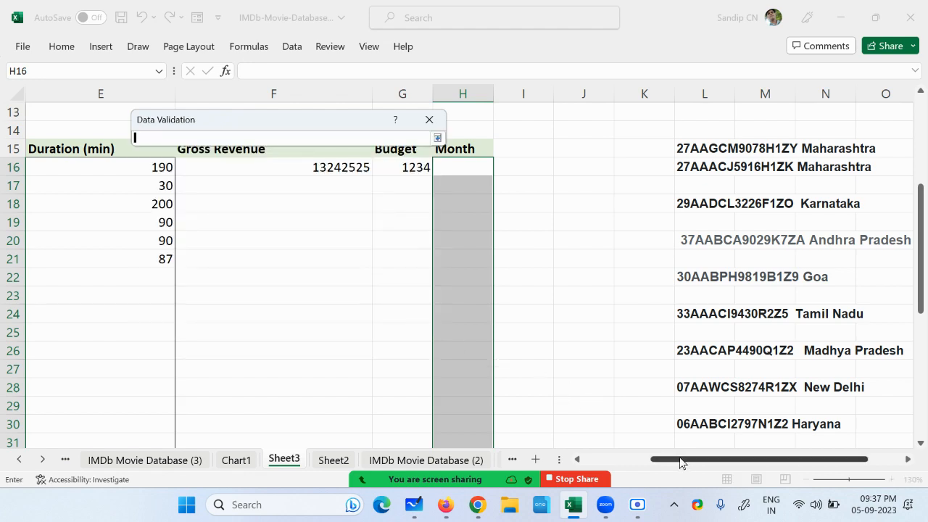
{"action": "left_click_drag", "start_coordinate": [679, 458], "coordinate": [730, 459]}
{"action": "left_click_drag", "start_coordinate": [721, 182], "coordinate": [727, 392]}
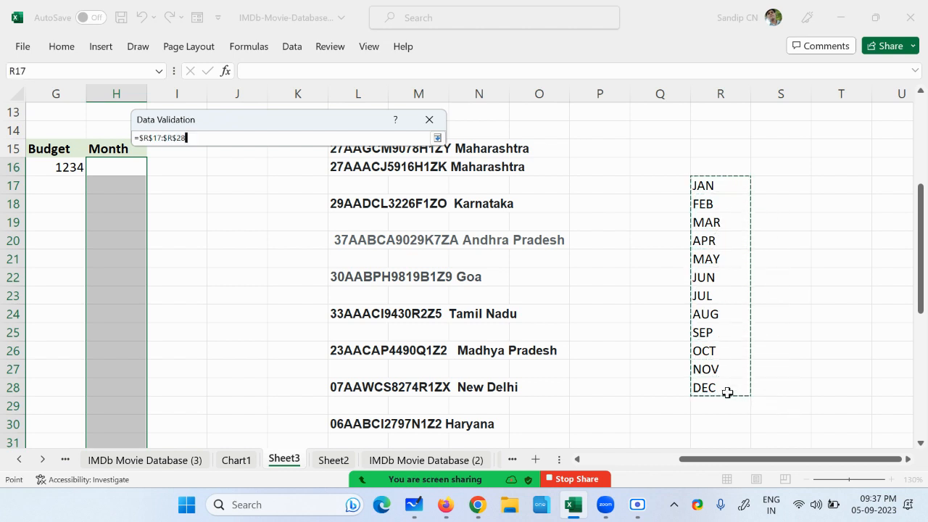
{"action": "left_click", "coordinate": [437, 138]}
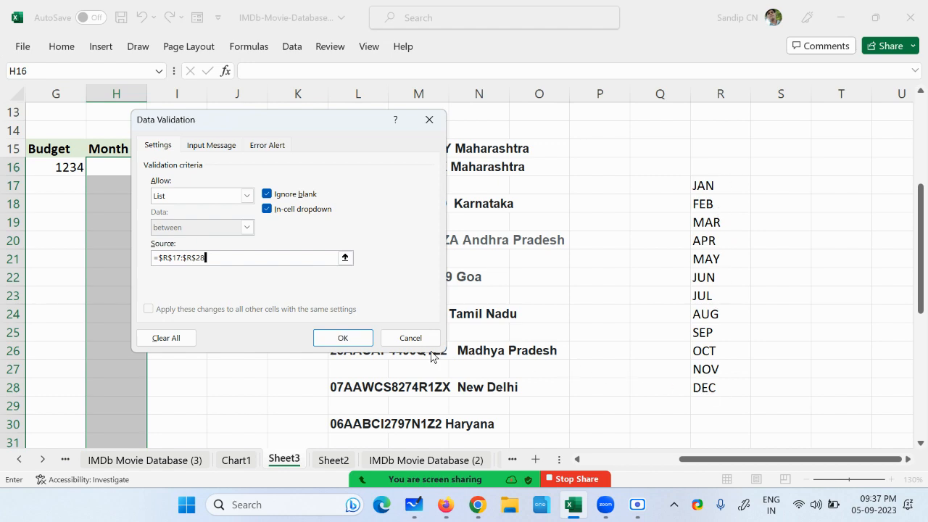
{"action": "left_click", "coordinate": [341, 338]}
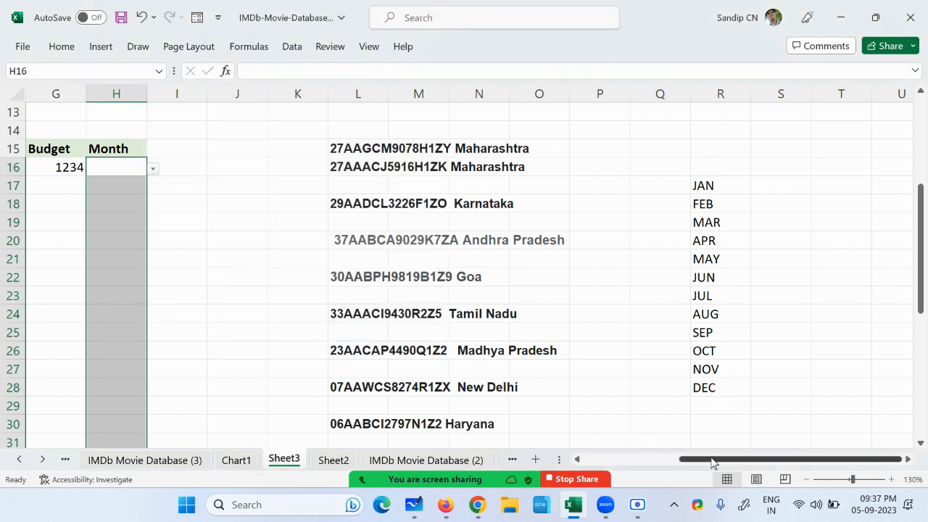
Choose APR for Month cell H16 and MAY for H17 from their validation lists.
{"action": "left_click_drag", "start_coordinate": [713, 462], "coordinate": [676, 460]}
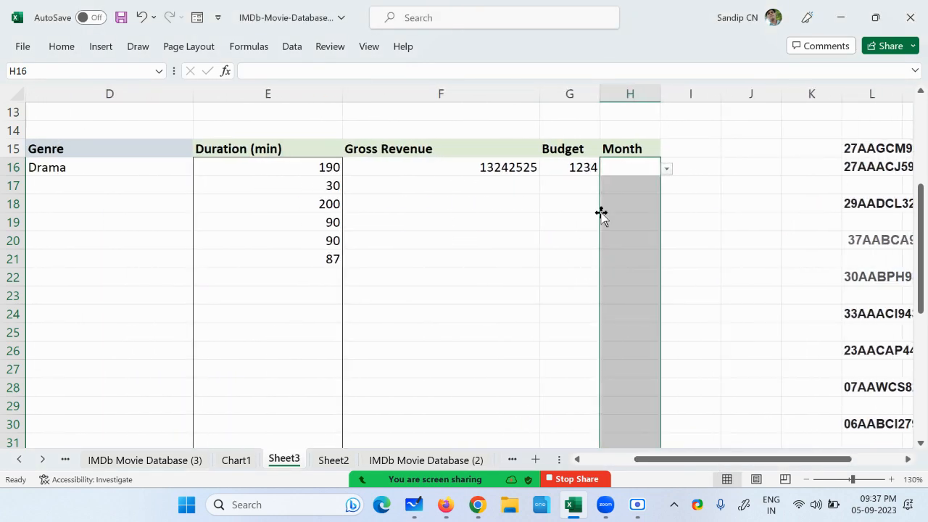
{"action": "left_click", "coordinate": [668, 169]}
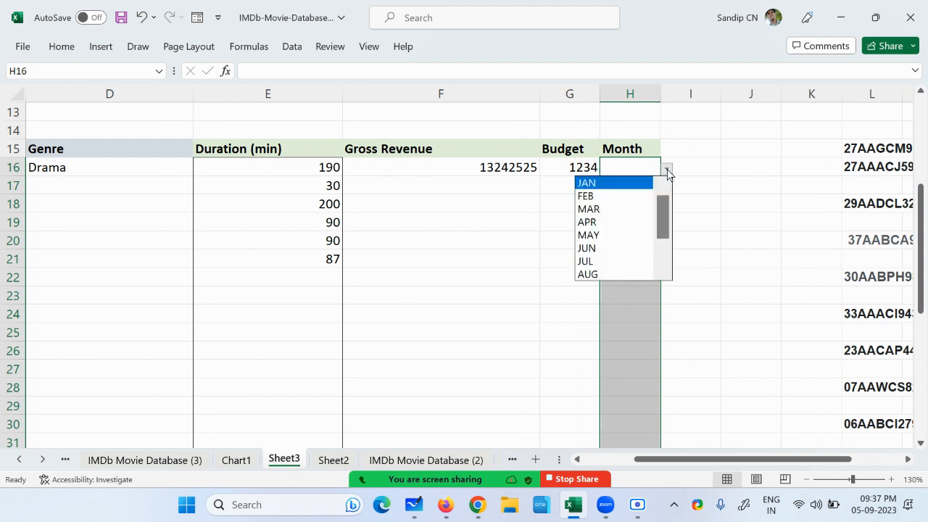
{"action": "left_click", "coordinate": [607, 222]}
{"action": "left_click", "coordinate": [644, 189]}
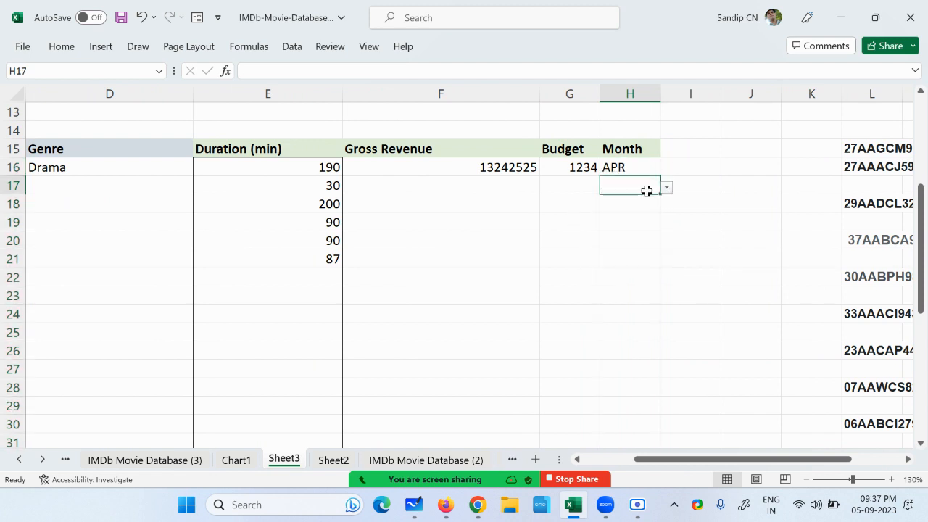
{"action": "left_click", "coordinate": [666, 188]}
{"action": "left_click", "coordinate": [620, 254]}
Choose MAY for Month cell H18 from its validation list, and change it to AUG.
{"action": "left_click", "coordinate": [638, 204]}
{"action": "left_click", "coordinate": [666, 207]}
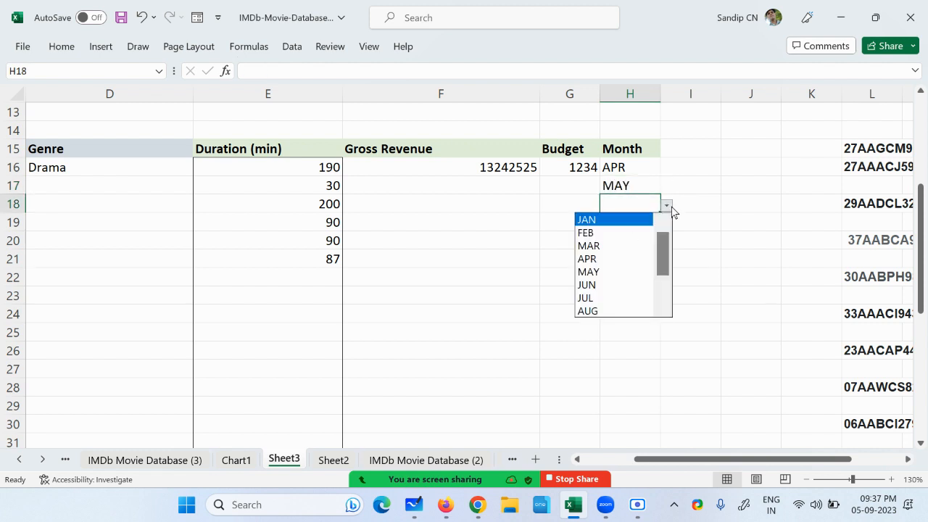
{"action": "left_click", "coordinate": [602, 271]}
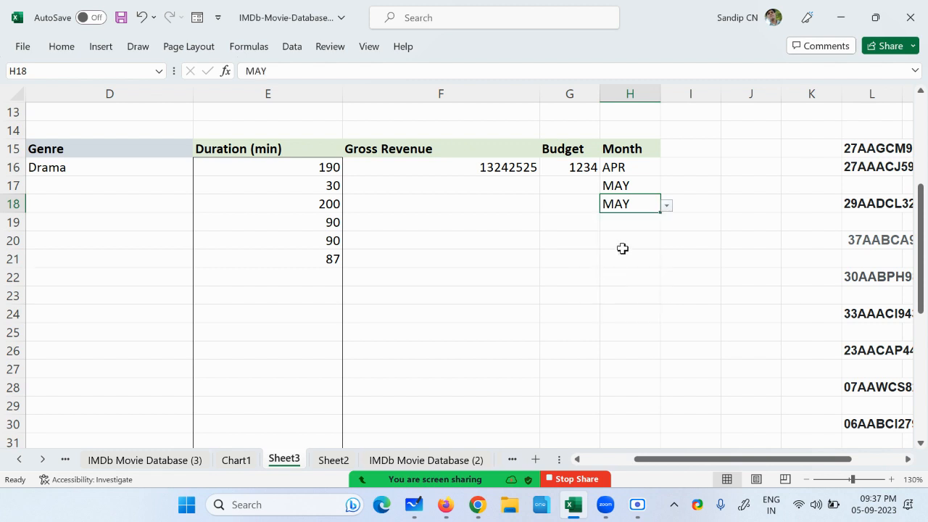
{"action": "left_click", "coordinate": [667, 206]}
{"action": "left_click", "coordinate": [611, 259]}
{"action": "left_click", "coordinate": [630, 229]}
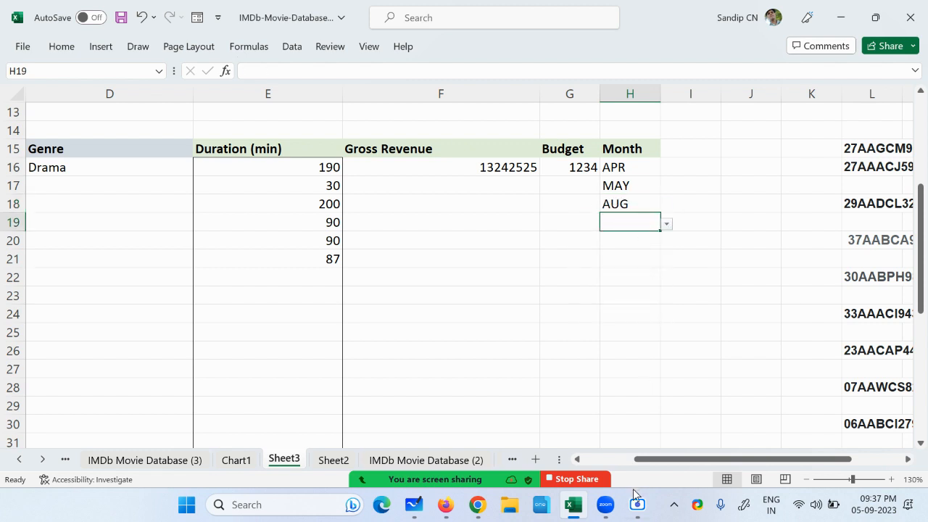
{"action": "left_click", "coordinate": [638, 505]}
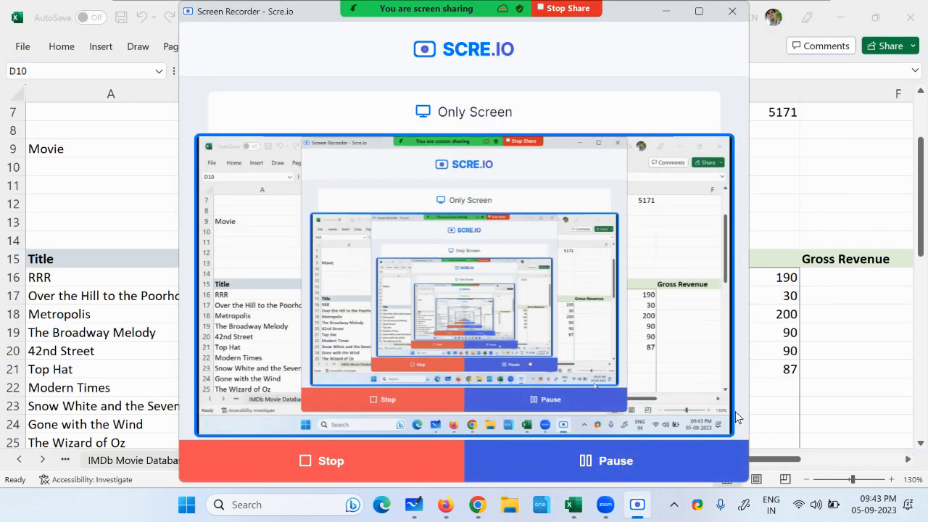
Return to the workbook and copy the title 42nd Street from A20 into Movie cell A10.
{"action": "left_click", "coordinate": [848, 385]}
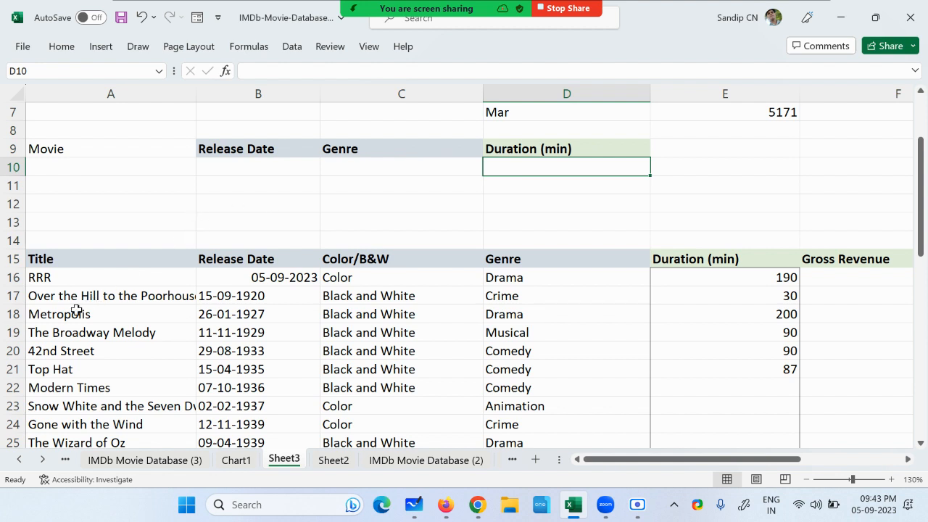
{"action": "left_click", "coordinate": [61, 352]}
{"action": "key", "text": "ctrl+c"}
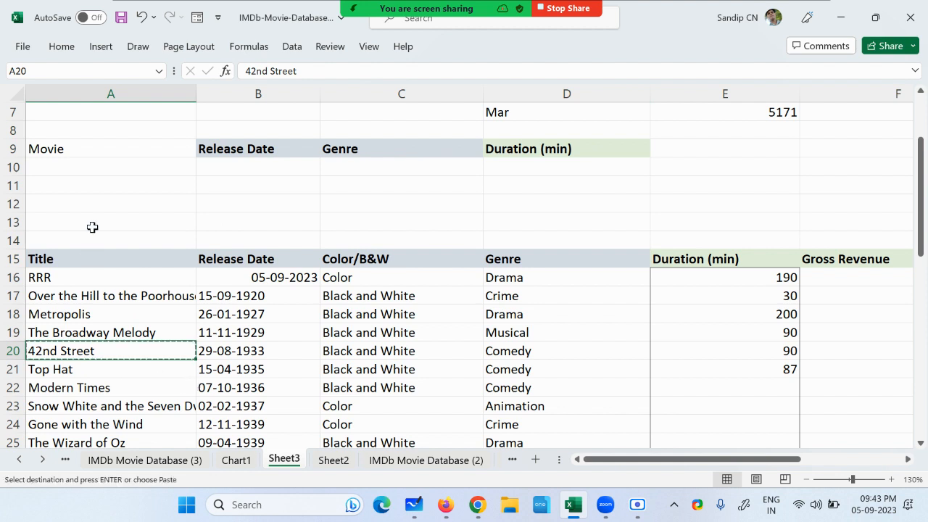
{"action": "left_click", "coordinate": [95, 166]}
{"action": "key", "text": "ctrl+v"}
{"action": "left_click", "coordinate": [118, 202]}
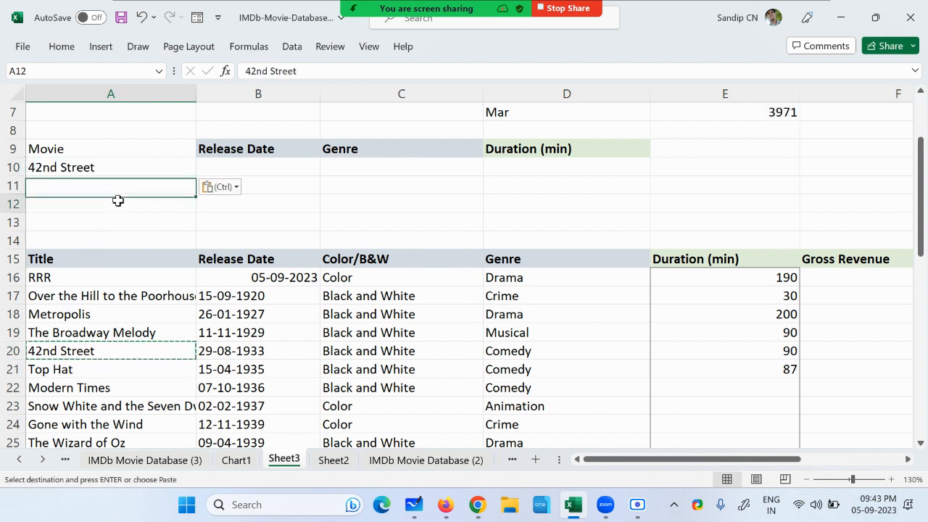
{"action": "left_click", "coordinate": [124, 168]}
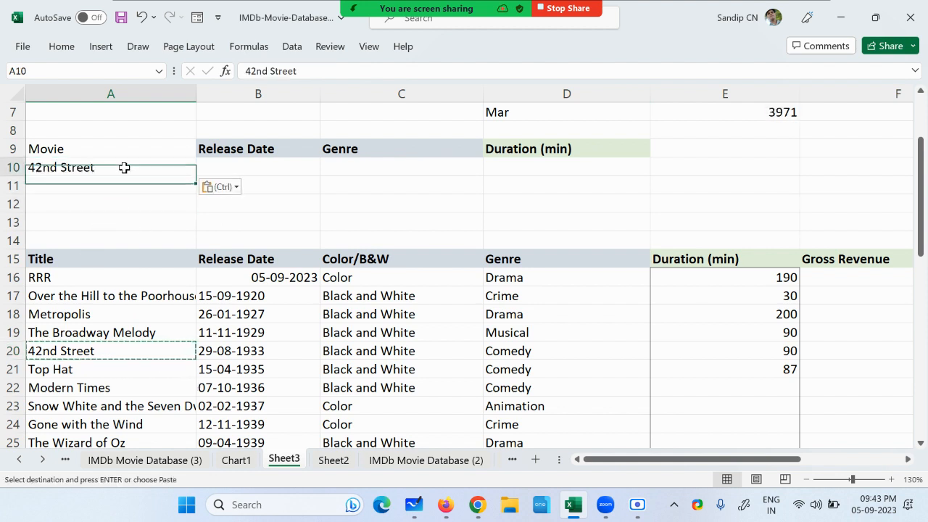
Begin a VLOOKUP formula in cell B10 under the upper Release Date header.
{"action": "left_click", "coordinate": [267, 168]}
{"action": "left_click", "coordinate": [367, 168]}
{"action": "left_click", "coordinate": [509, 168]}
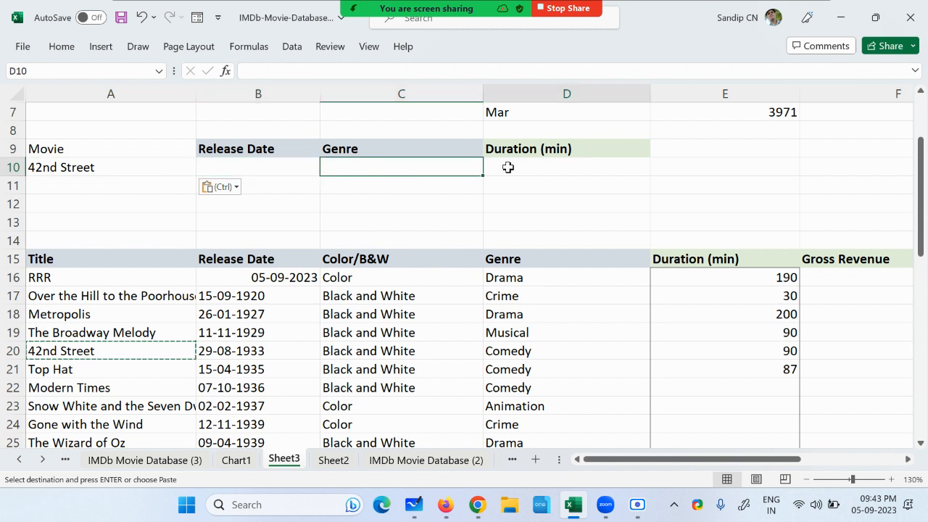
{"action": "left_click", "coordinate": [301, 169]}
{"action": "type", "text": "="}
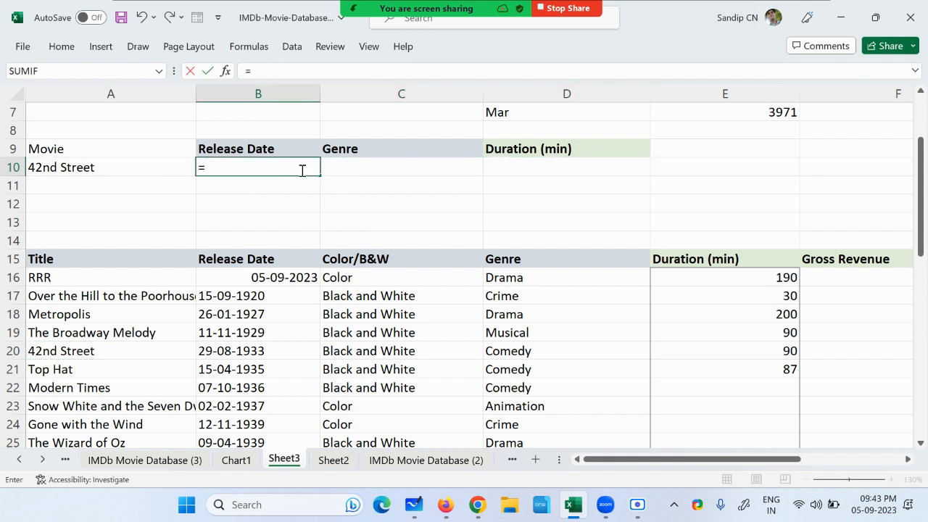
{"action": "type", "text": "v"}
{"action": "key", "text": "Down"}
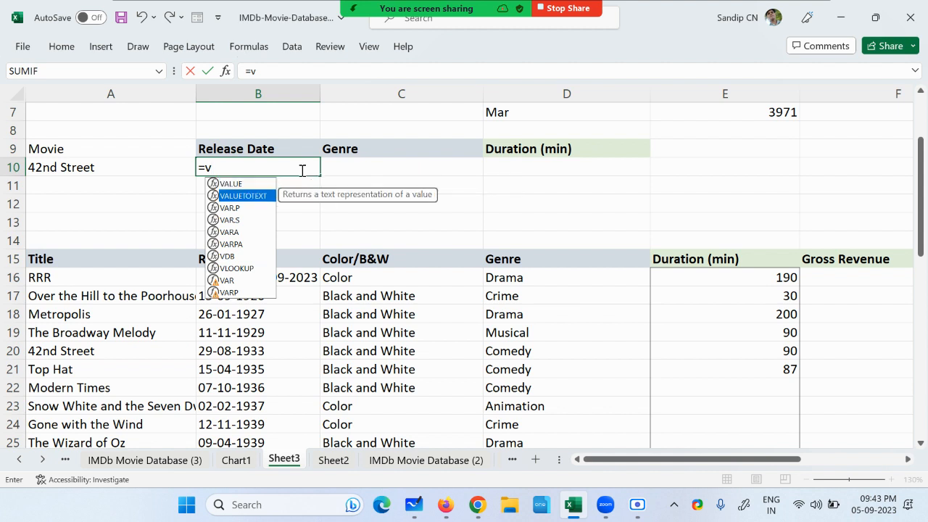
{"action": "key", "text": "Down"}
{"action": "key", "text": "Down"}
{"action": "key", "text": "Down"}
{"action": "key", "text": "Down"}
{"action": "key", "text": "Down"}
{"action": "key", "text": "Down"}
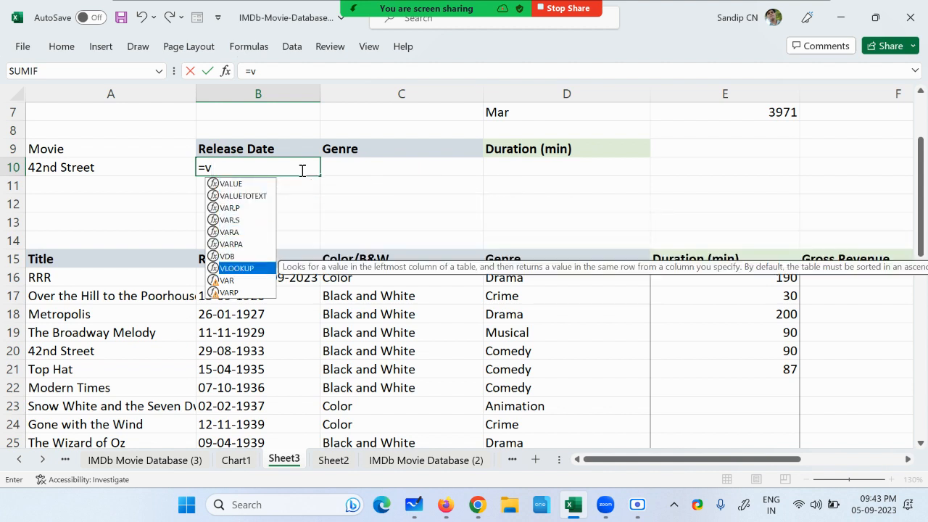
{"action": "key", "text": "Tab"}
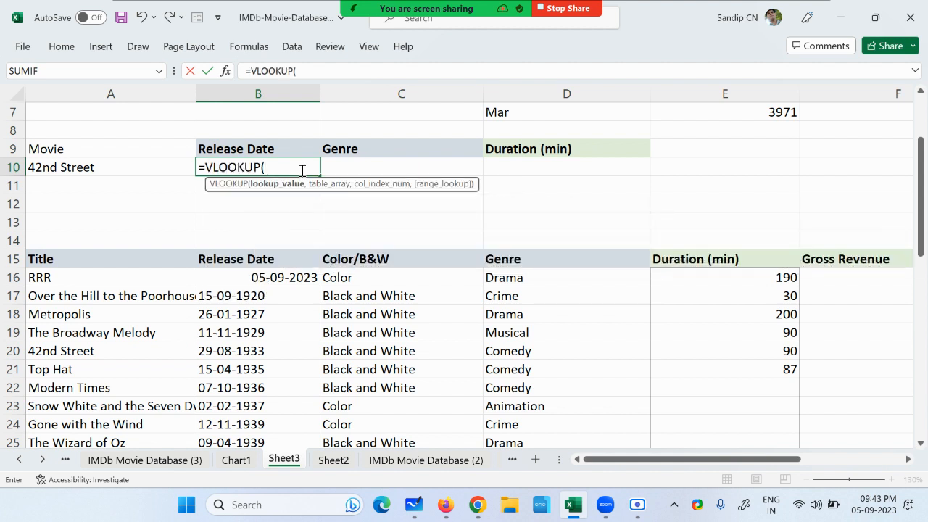
Use Movie cell A10 as the VLOOKUP lookup value, made absolute as $A$10.
{"action": "left_click", "coordinate": [91, 168]}
{"action": "left_click_drag", "start_coordinate": [289, 168], "coordinate": [266, 169]}
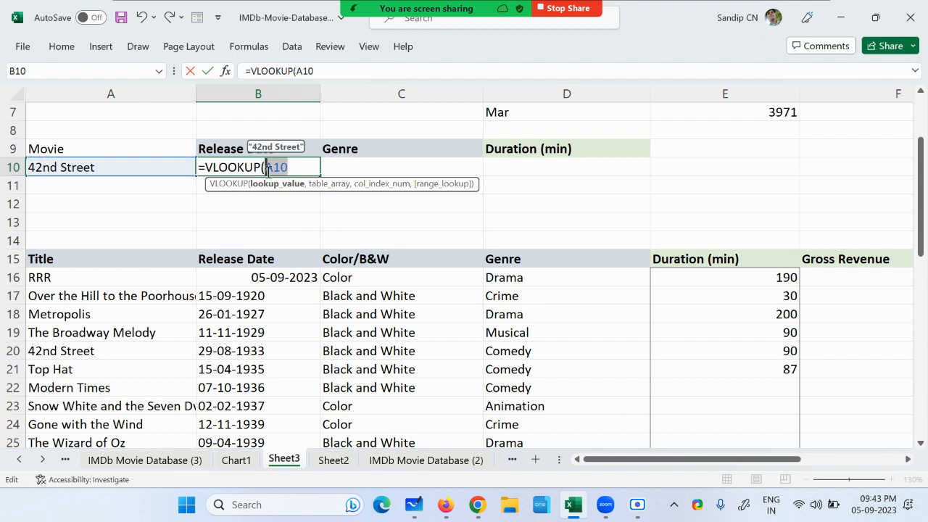
{"action": "key", "text": "F4"}
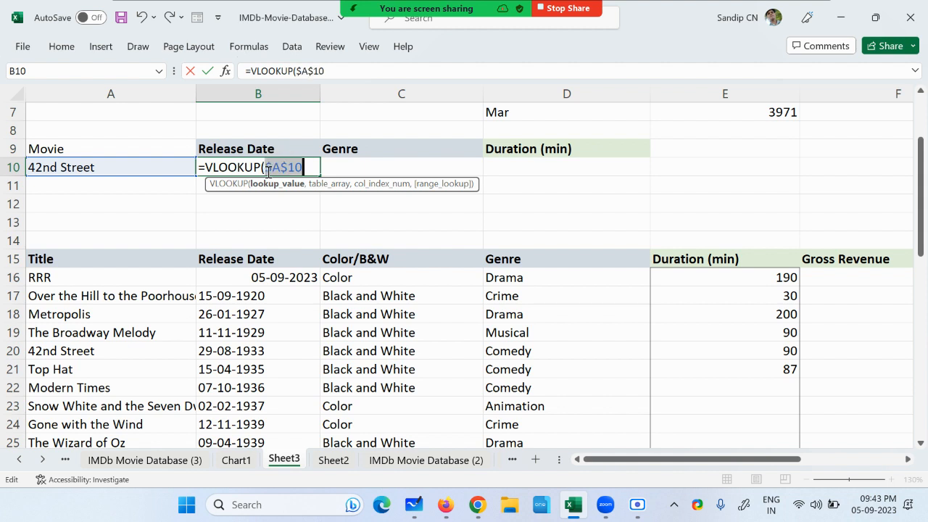
{"action": "left_click", "coordinate": [316, 167]}
{"action": "type", "text": ","}
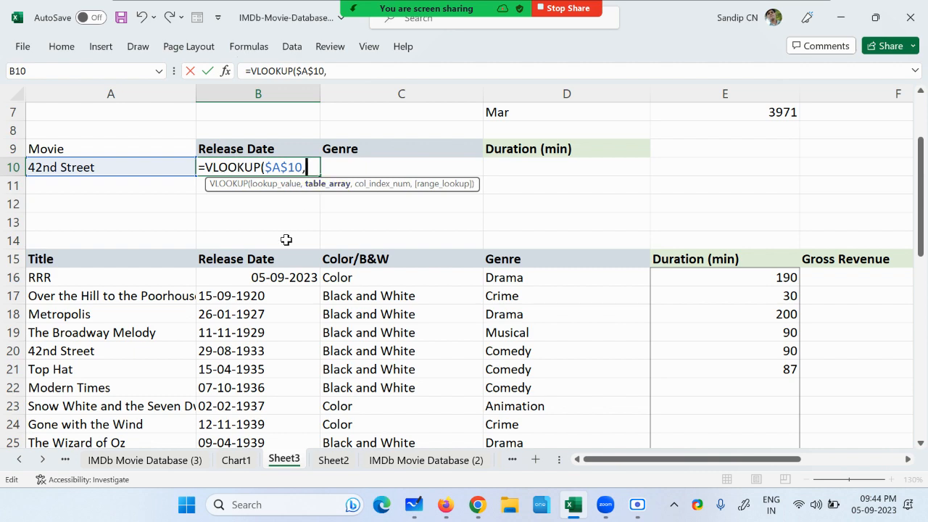
Set the VLOOKUP table array to the movie rows A16:E40 and lock the row references as A$10 and A$16:E$40.
{"action": "left_click_drag", "start_coordinate": [48, 277], "coordinate": [741, 260]}
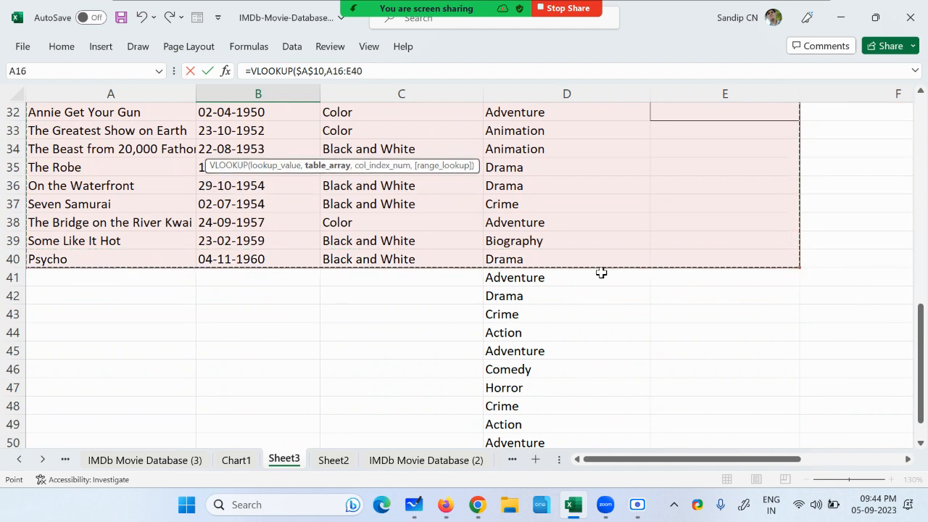
{"action": "scroll", "coordinate": [601, 271], "scroll_direction": "up", "scroll_amount": 10}
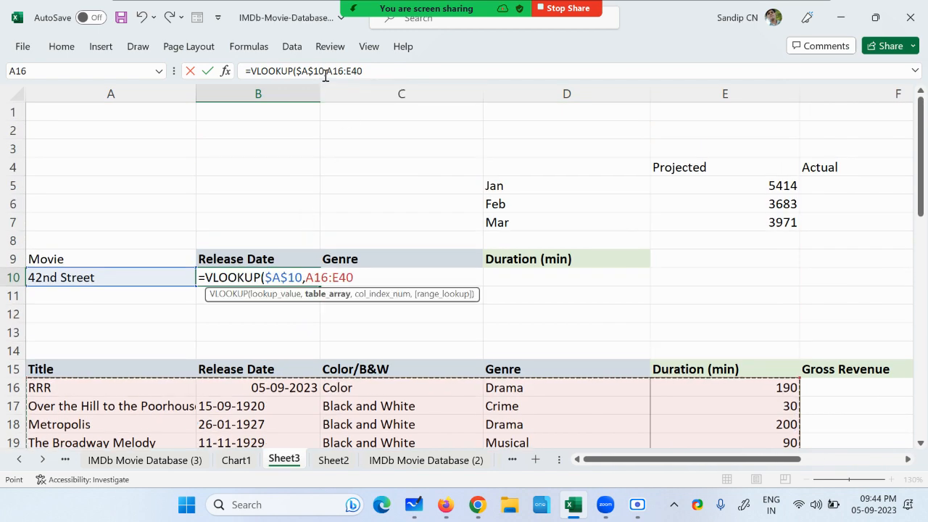
{"action": "left_click_drag", "start_coordinate": [324, 71], "coordinate": [379, 71]}
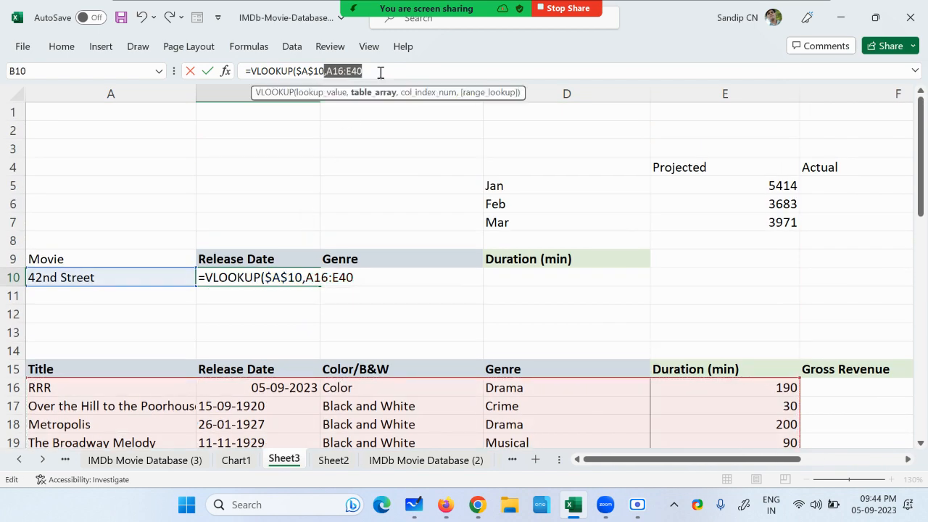
{"action": "key", "text": "F4"}
{"action": "key", "text": "F4"}
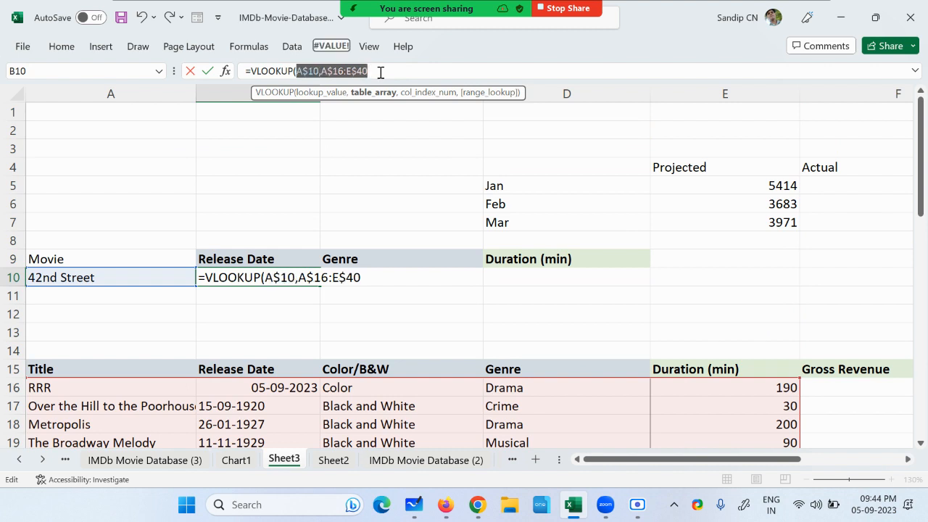
{"action": "left_click", "coordinate": [381, 73]}
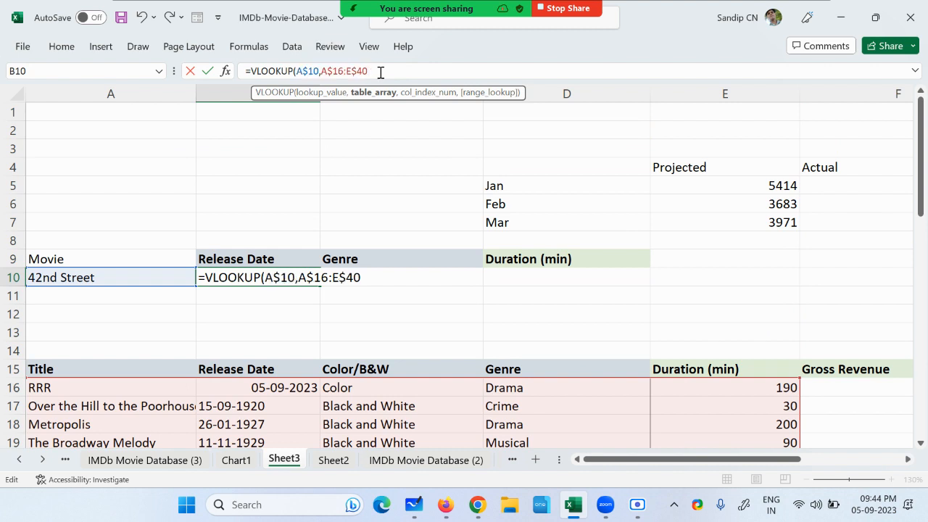
Complete the B10 VLOOKUP with column index 2 and FALSE for an exact match.
{"action": "type", "text": ","}
{"action": "scroll", "coordinate": [226, 347], "scroll_direction": "down", "scroll_amount": 1}
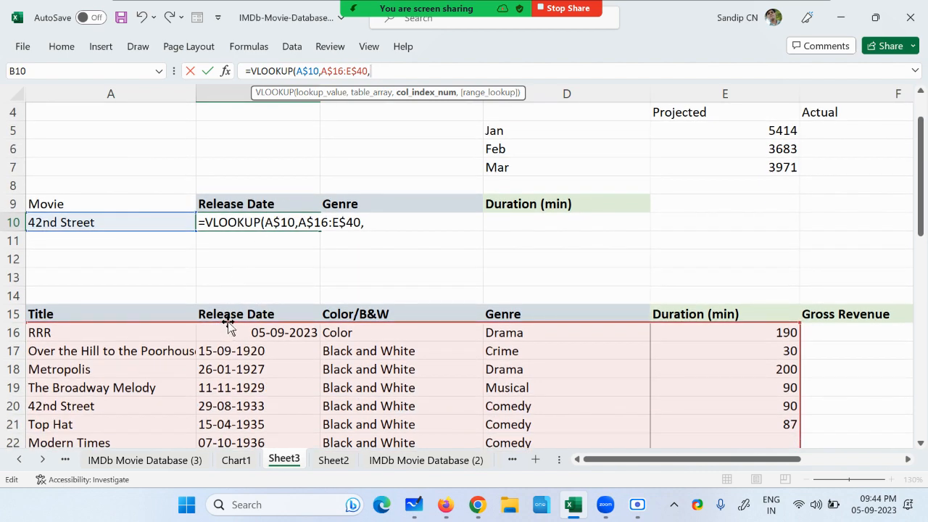
{"action": "type", "text": "2"}
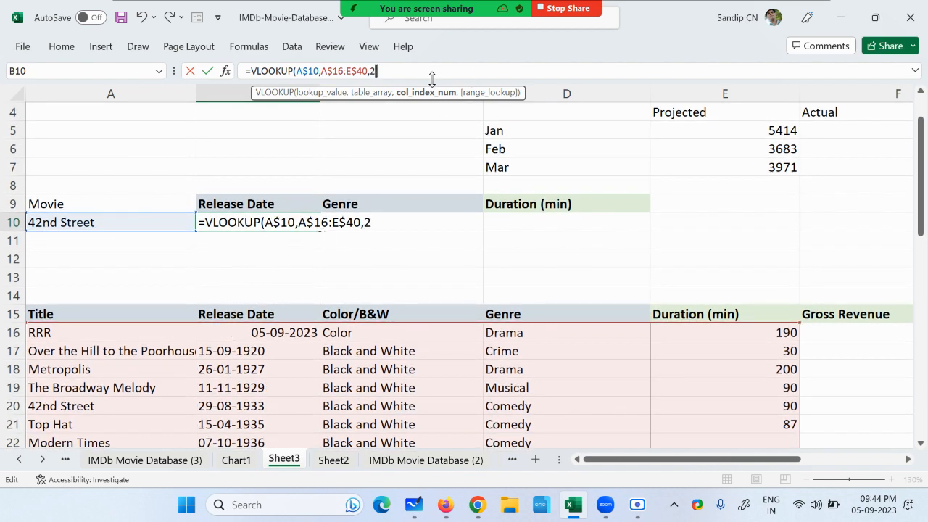
{"action": "type", "text": ","}
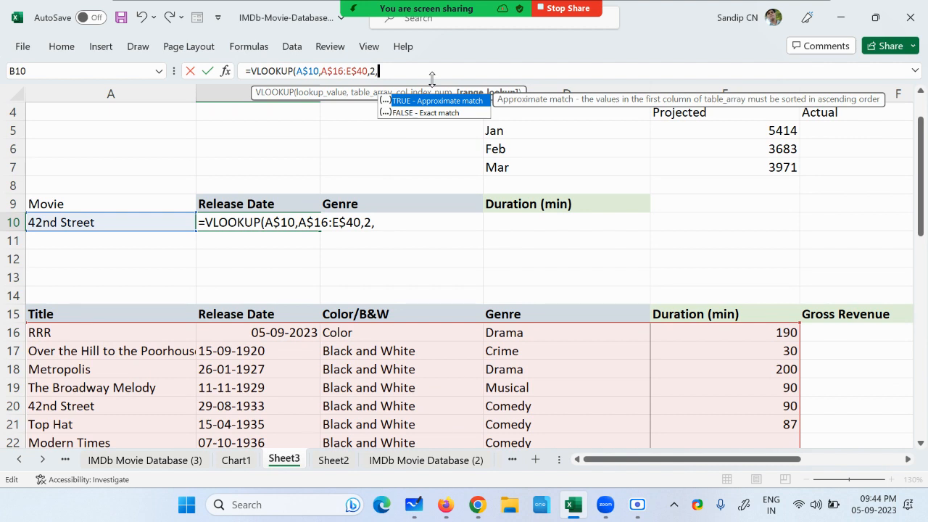
{"action": "key", "text": "Down"}
{"action": "key", "text": "Tab"}
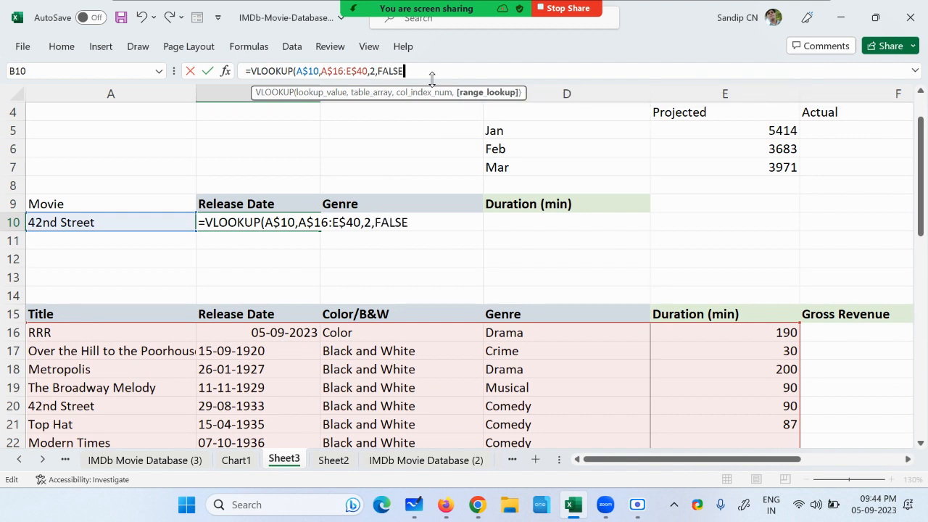
{"action": "type", "text": ")"}
{"action": "key", "text": "Return"}
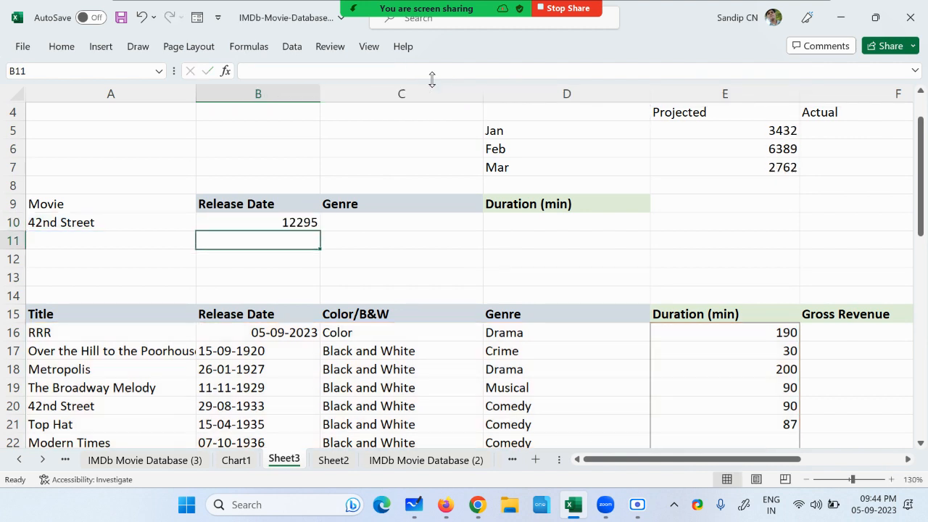
Fill the B10 formula across to Duration cell D10 and examine the copied references in C10.
{"action": "left_click", "coordinate": [274, 225]}
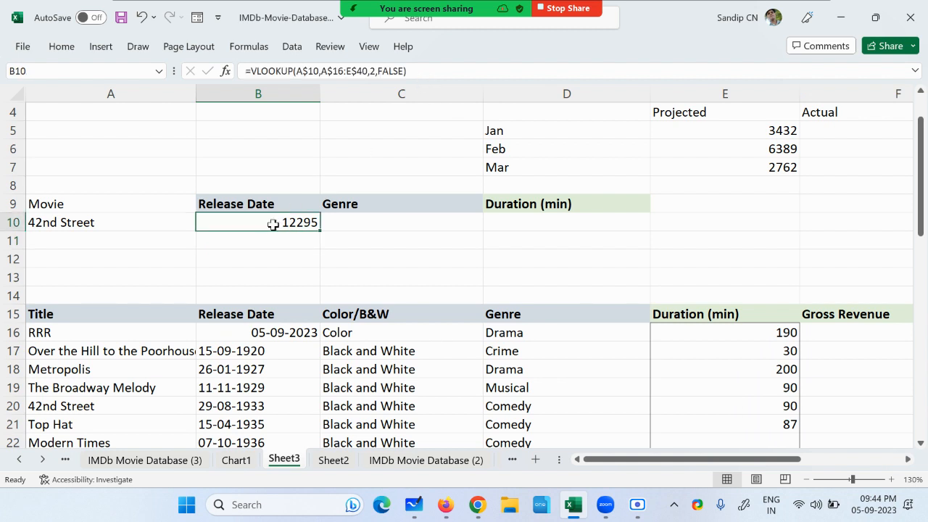
{"action": "left_click_drag", "start_coordinate": [321, 229], "coordinate": [592, 238]}
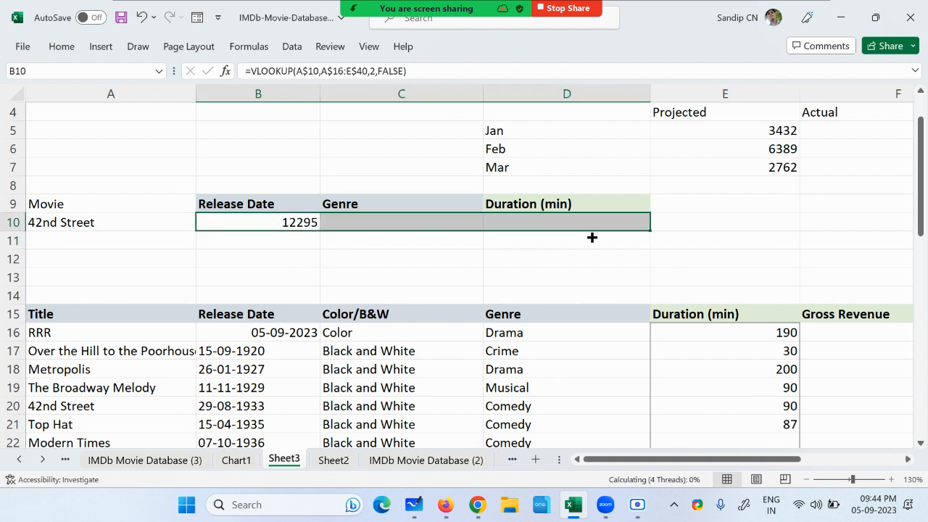
{"action": "double_click", "coordinate": [371, 222]}
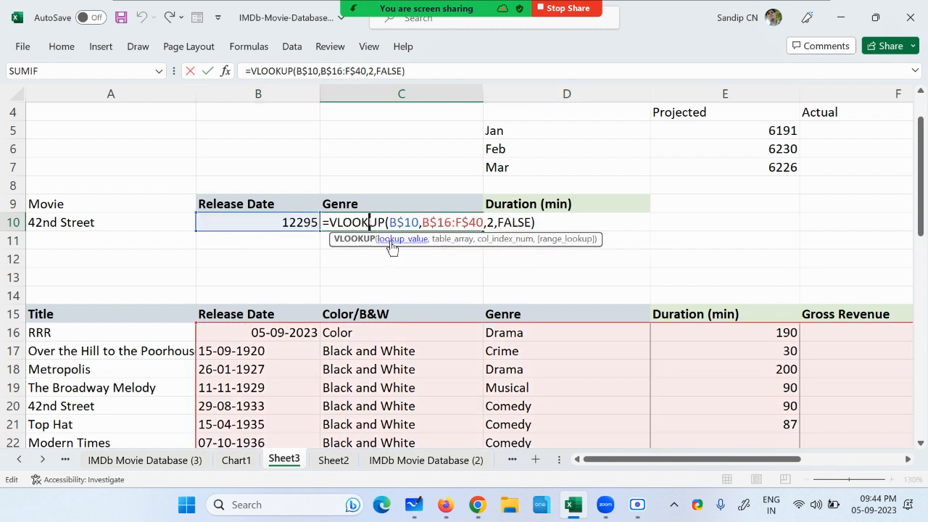
{"action": "left_click", "coordinate": [494, 222]}
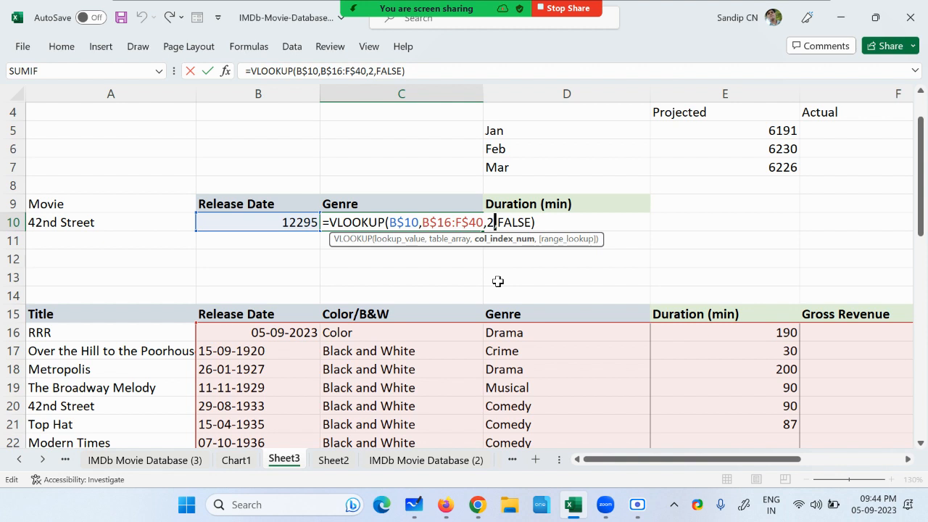
{"action": "key", "text": "Escape"}
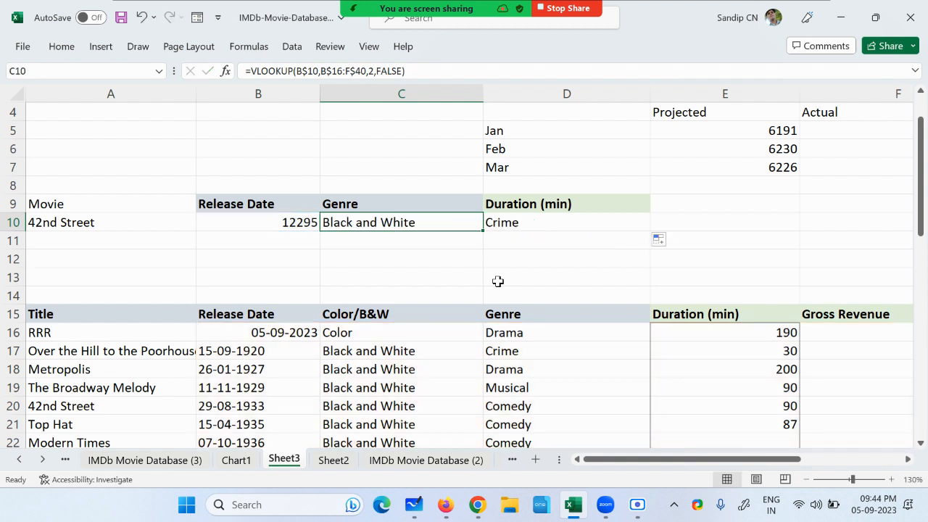
{"action": "double_click", "coordinate": [391, 223]}
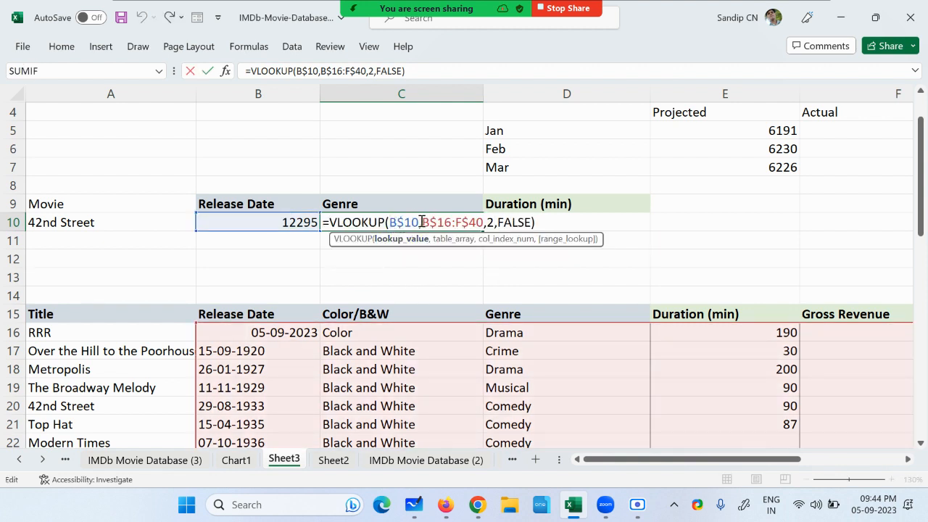
{"action": "key", "text": "Escape"}
Change the table array in B10's VLOOKUP to $A16:$E40 so its columns are locked.
{"action": "double_click", "coordinate": [282, 218]}
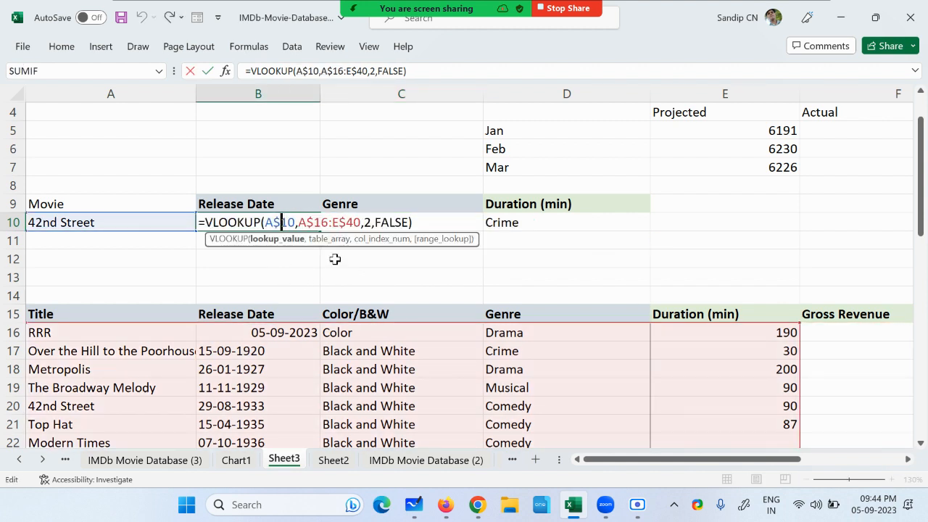
{"action": "left_click_drag", "start_coordinate": [299, 222], "coordinate": [355, 225]}
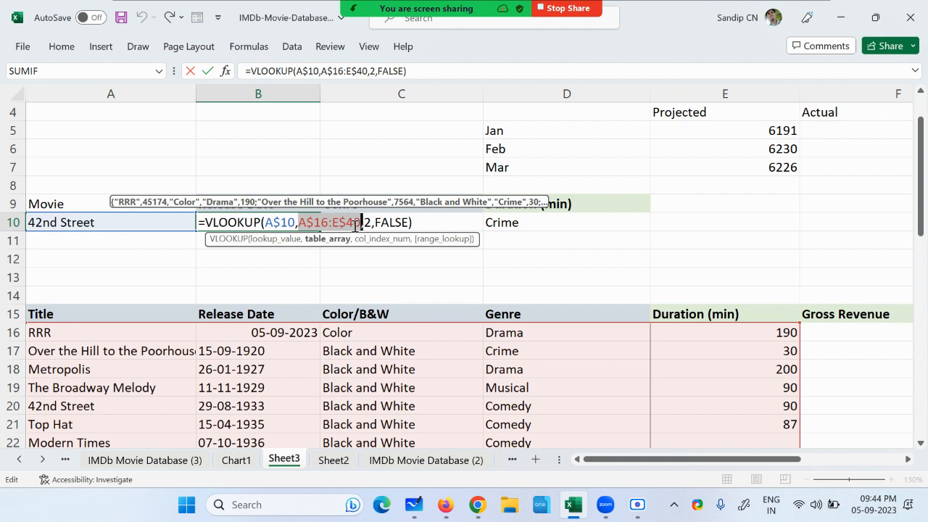
{"action": "key", "text": "F4"}
{"action": "key", "text": "Return"}
Make B10's VLOOKUP lookup value absolute as $A$10 and fill the formula across to C10 and D10.
{"action": "double_click", "coordinate": [284, 222]}
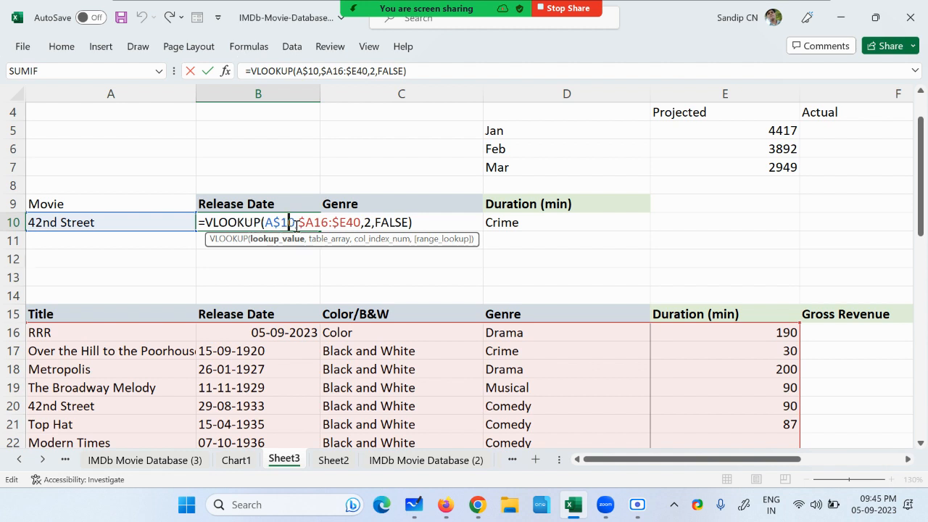
{"action": "left_click_drag", "start_coordinate": [294, 225], "coordinate": [268, 224]}
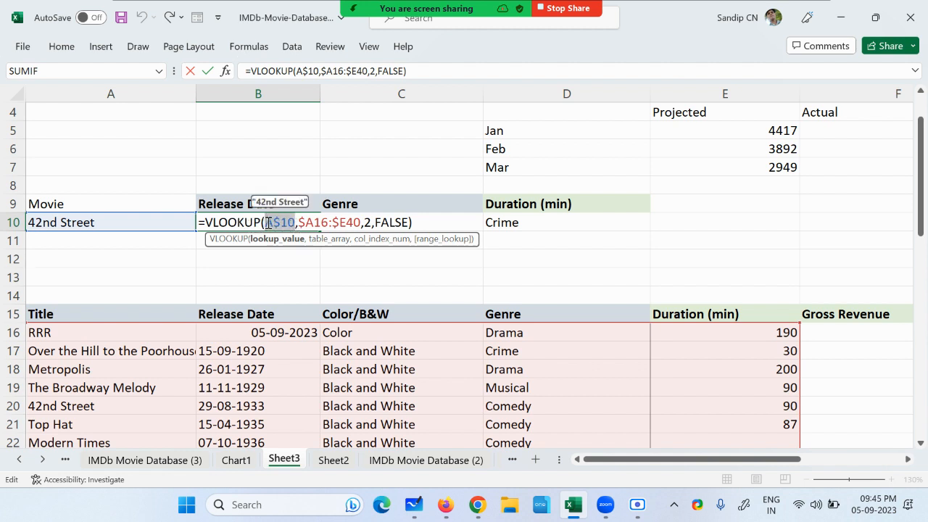
{"action": "key", "text": "F4"}
{"action": "key", "text": "F4"}
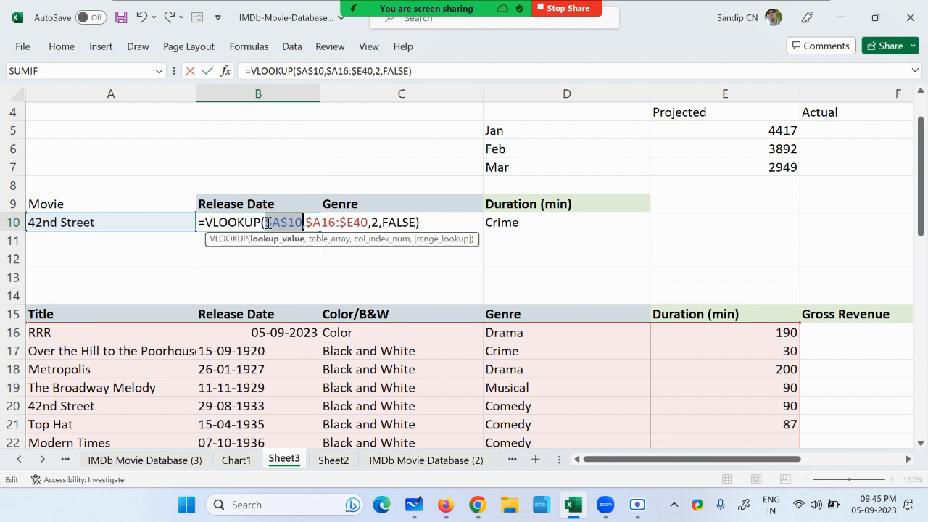
{"action": "key", "text": "Return"}
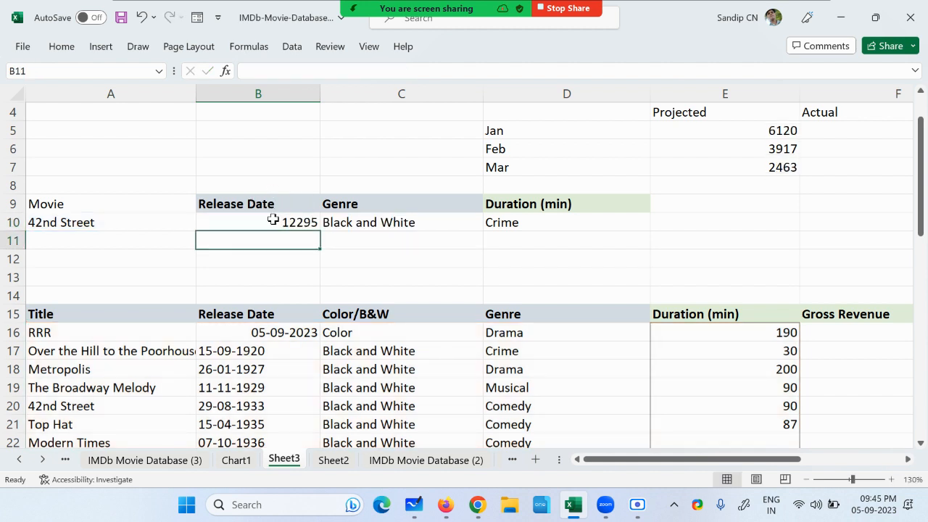
{"action": "left_click", "coordinate": [272, 223]}
{"action": "left_click_drag", "start_coordinate": [320, 230], "coordinate": [602, 231]}
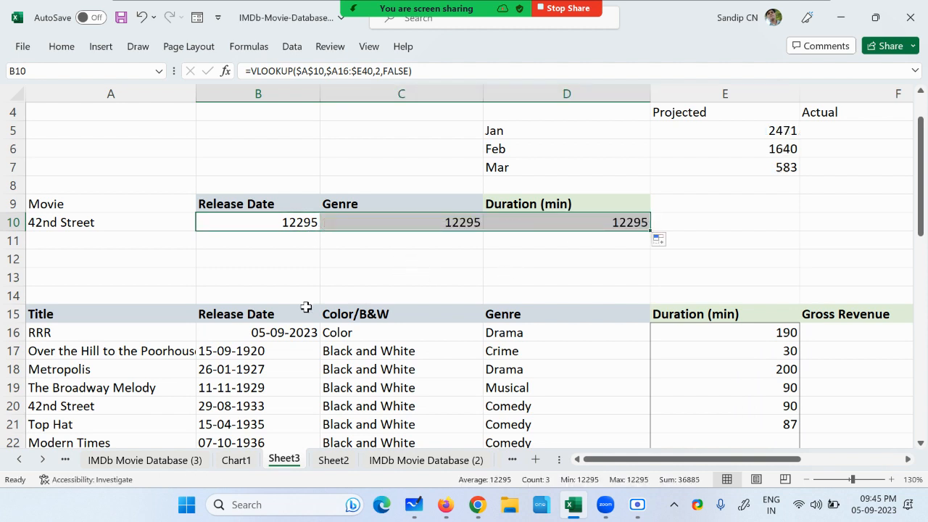
Change the column index in the Genre VLOOKUP in C10 to 4.
{"action": "double_click", "coordinate": [396, 222]}
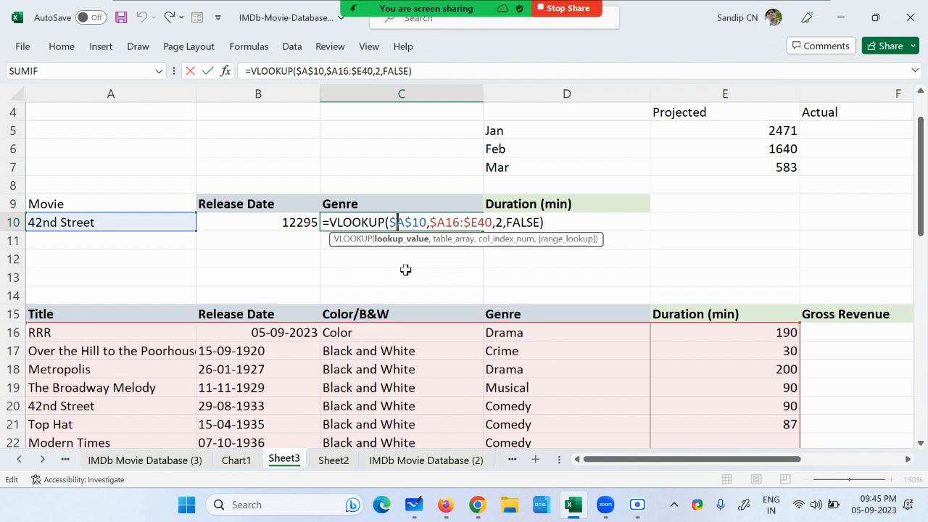
{"action": "left_click", "coordinate": [503, 223]}
{"action": "key", "text": "BackSpace"}
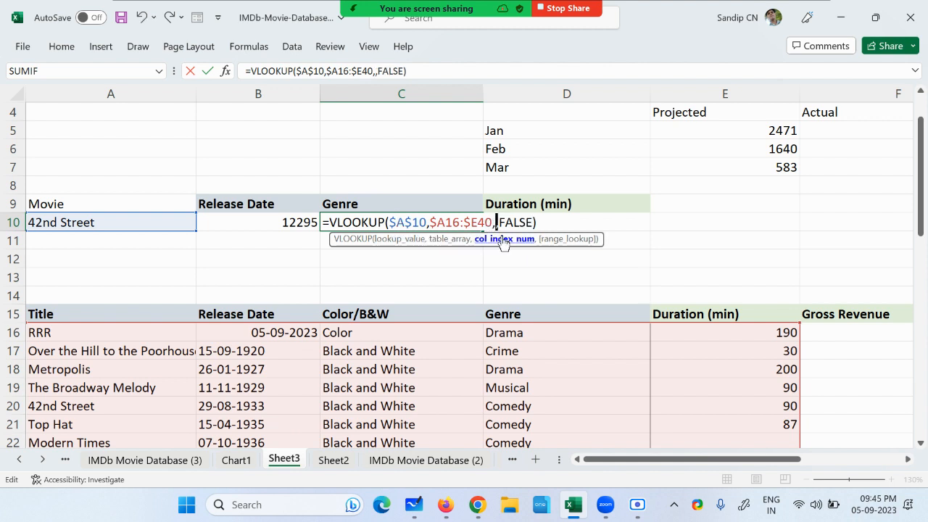
{"action": "type", "text": "4"}
{"action": "key", "text": "Return"}
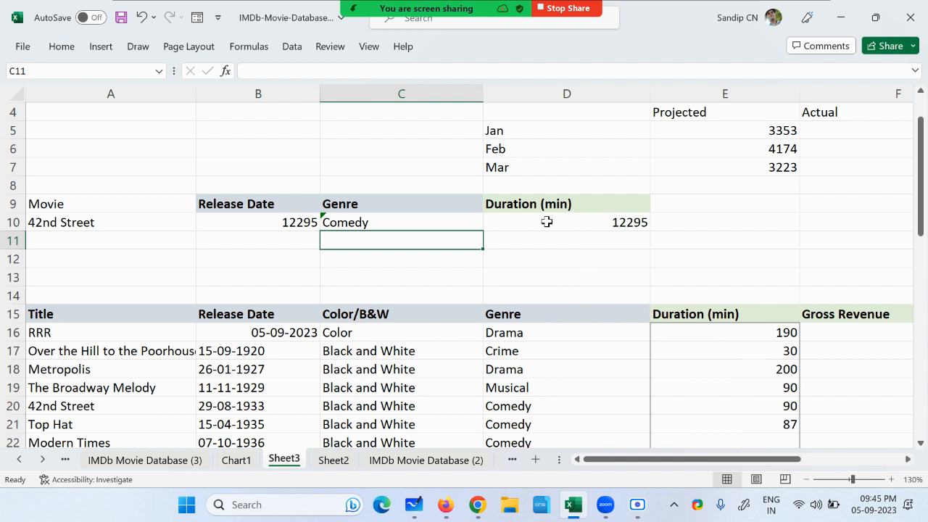
Change the column index in the Duration VLOOKUP in D10 to 5.
{"action": "double_click", "coordinate": [552, 223]}
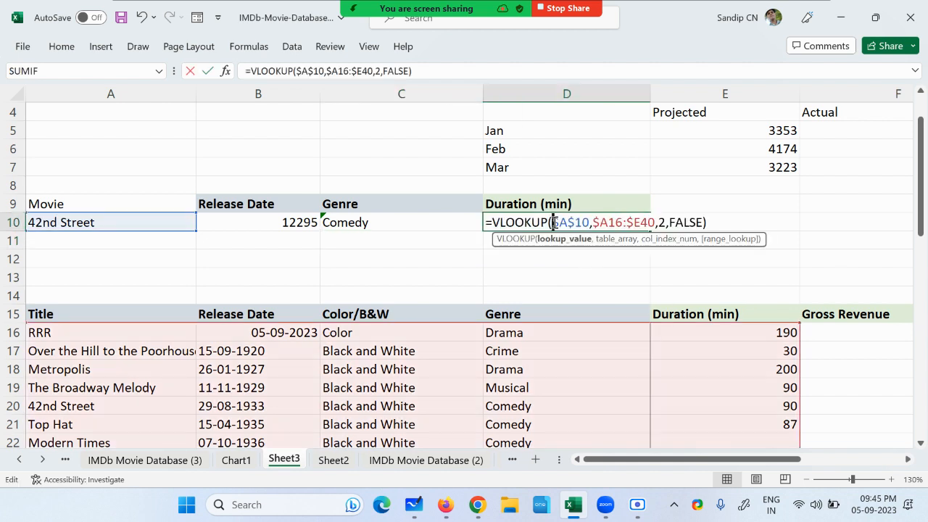
{"action": "left_click", "coordinate": [666, 225]}
{"action": "key", "text": "BackSpace"}
{"action": "type", "text": "5"}
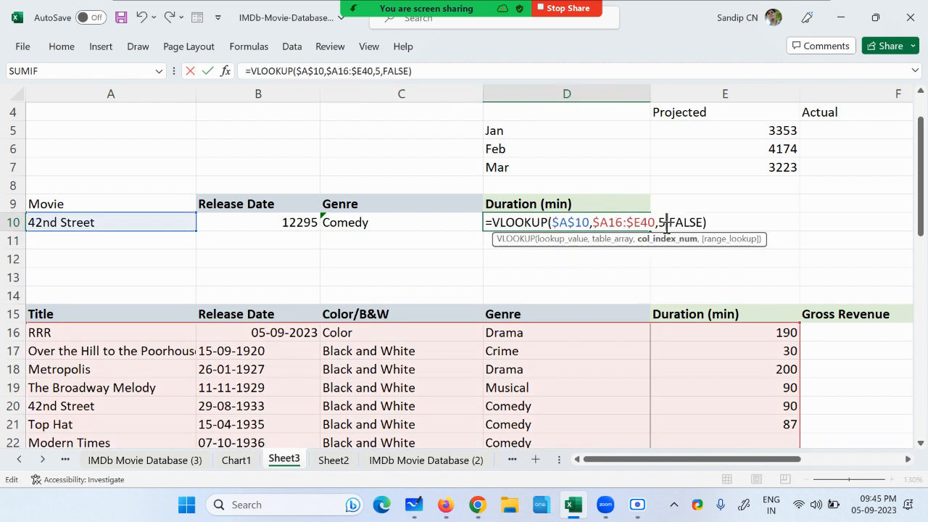
{"action": "key", "text": "Return"}
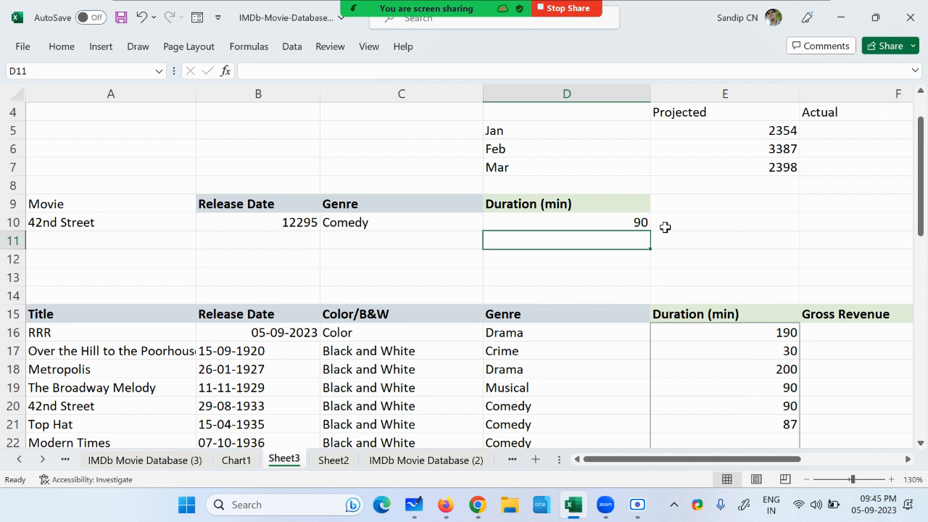
Format the Release Date result in B10 as Short Date.
{"action": "left_click", "coordinate": [268, 224]}
{"action": "left_click", "coordinate": [60, 47]}
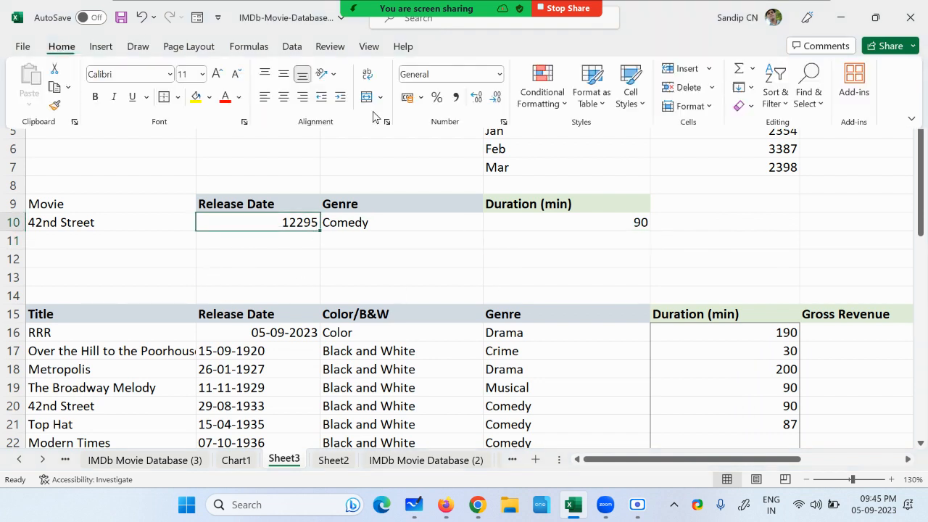
{"action": "left_click", "coordinate": [499, 75]}
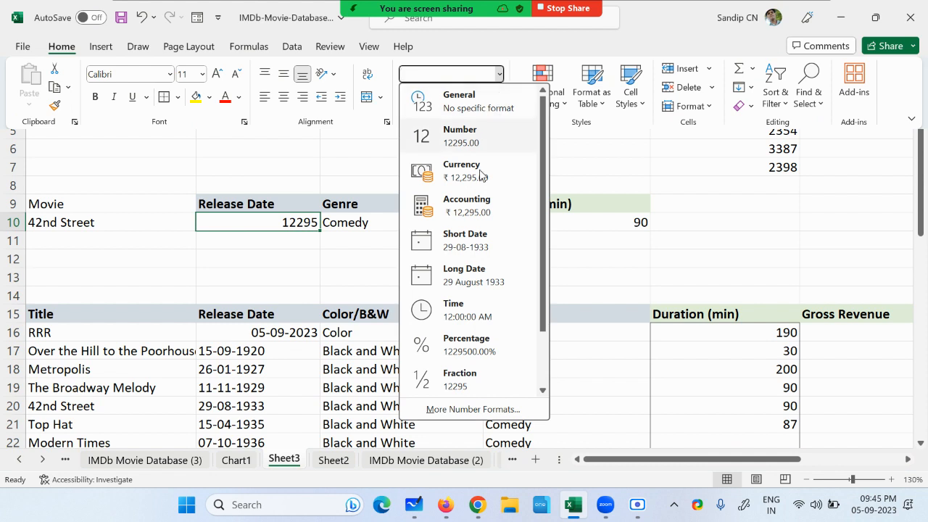
{"action": "left_click", "coordinate": [456, 245]}
{"action": "left_click", "coordinate": [283, 255]}
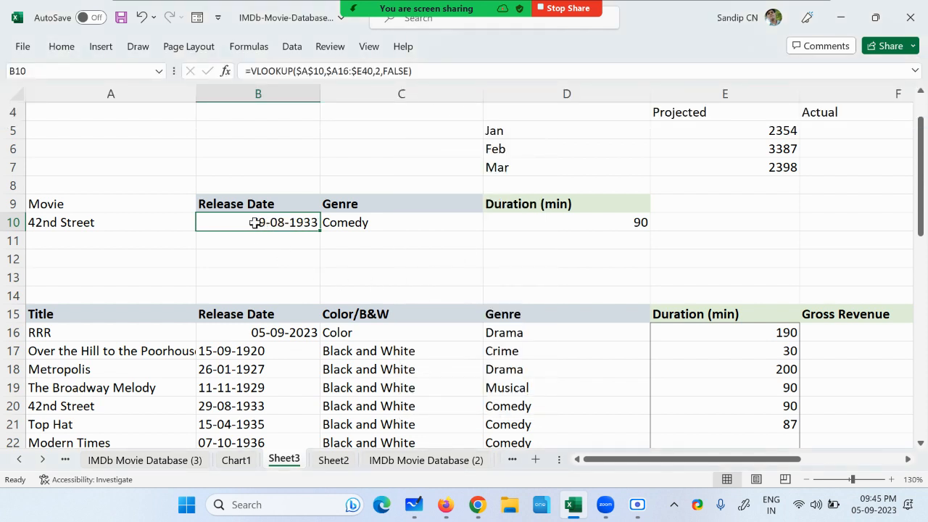
Compare the looked-up release date and genre in row 10 with the 42nd Street row in the table.
{"action": "left_click", "coordinate": [91, 225]}
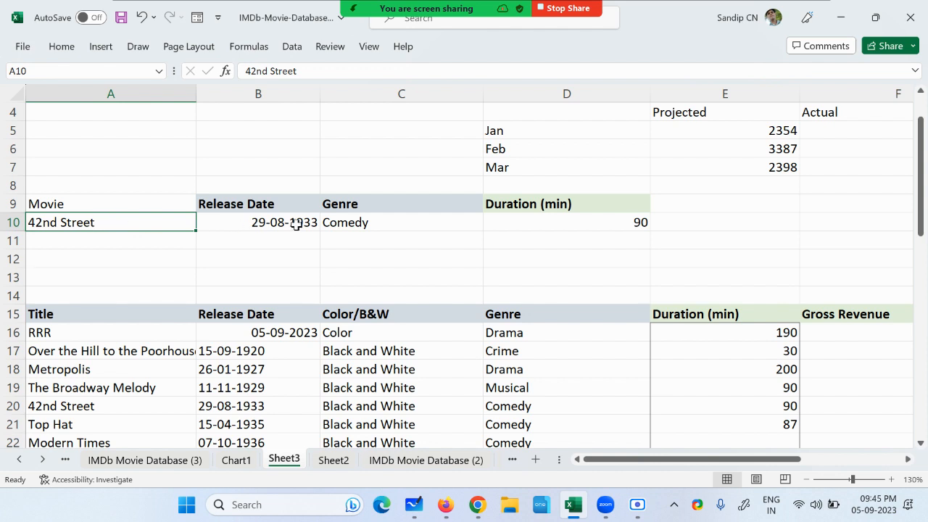
{"action": "left_click", "coordinate": [290, 224]}
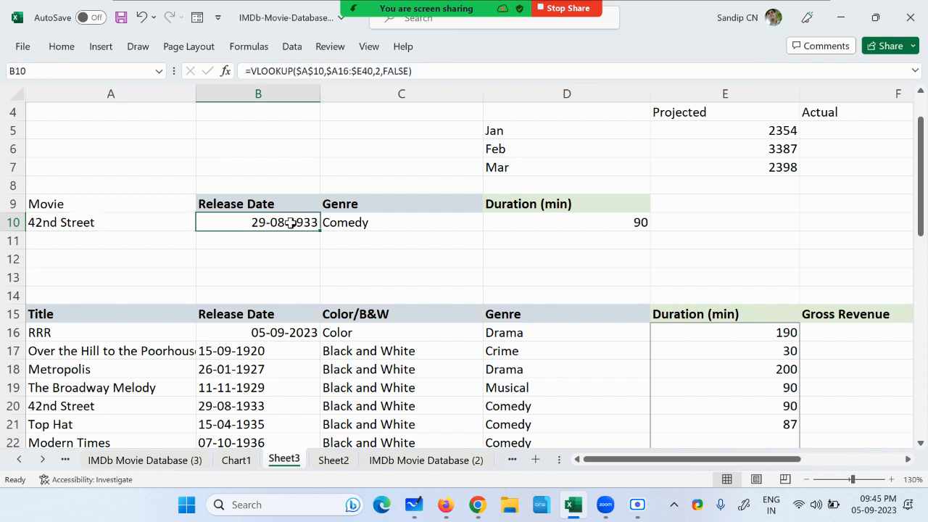
{"action": "left_click", "coordinate": [252, 406]}
{"action": "left_click", "coordinate": [383, 227]}
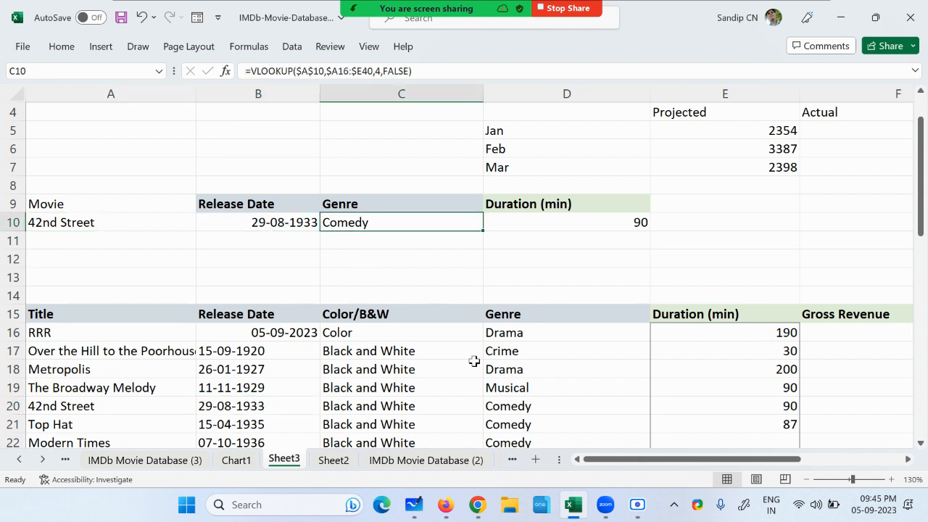
{"action": "left_click", "coordinate": [512, 408]}
Test the lookups by copying the title RRR from A16 into movie cell A10, and clear the cell.
{"action": "left_click", "coordinate": [85, 424]}
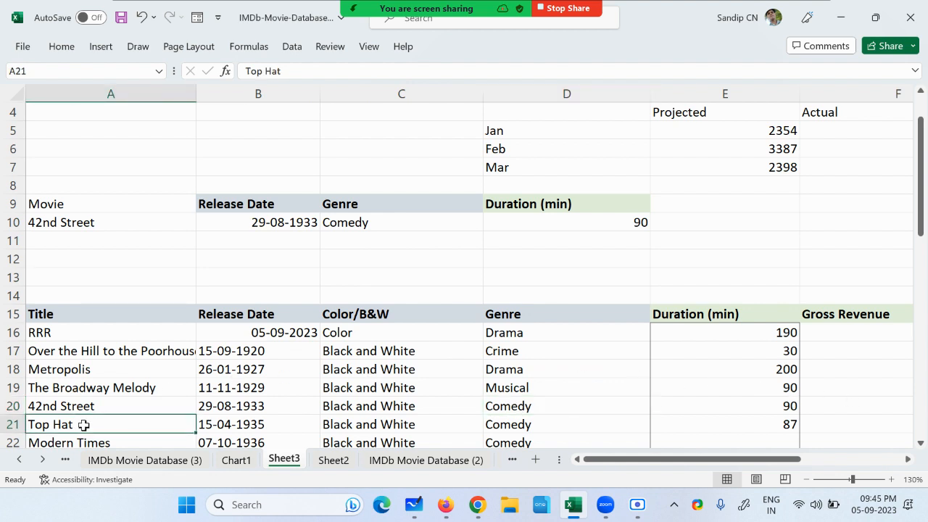
{"action": "left_click", "coordinate": [68, 339]}
{"action": "key", "text": "ctrl+c"}
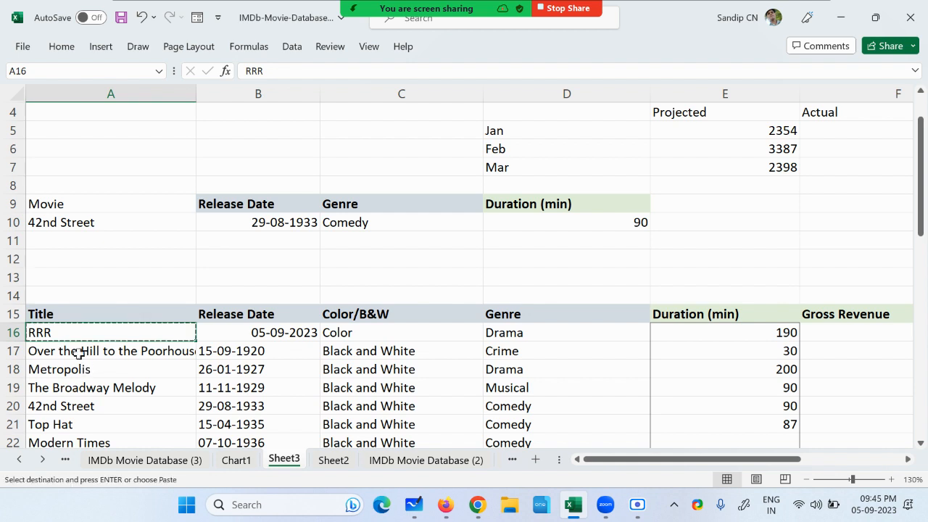
{"action": "left_click", "coordinate": [83, 224]}
{"action": "key", "text": "ctrl+v"}
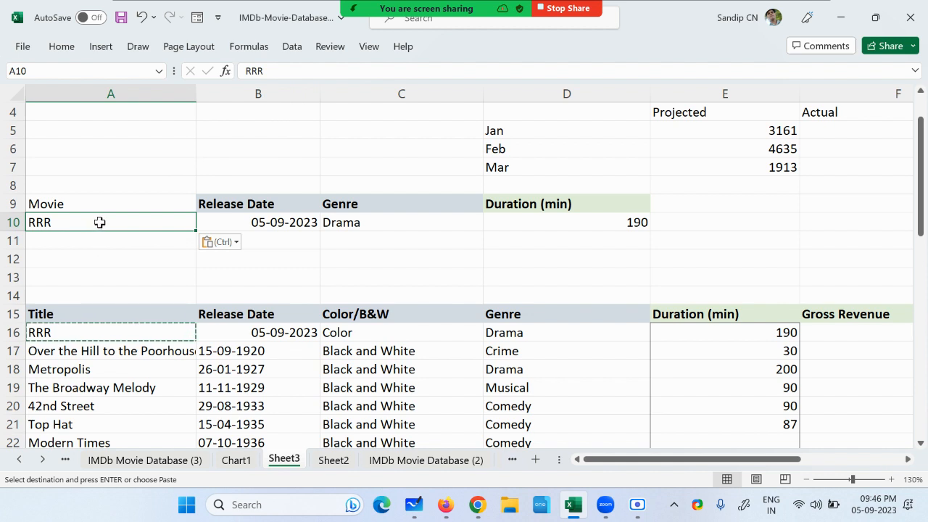
{"action": "key", "text": "Delete"}
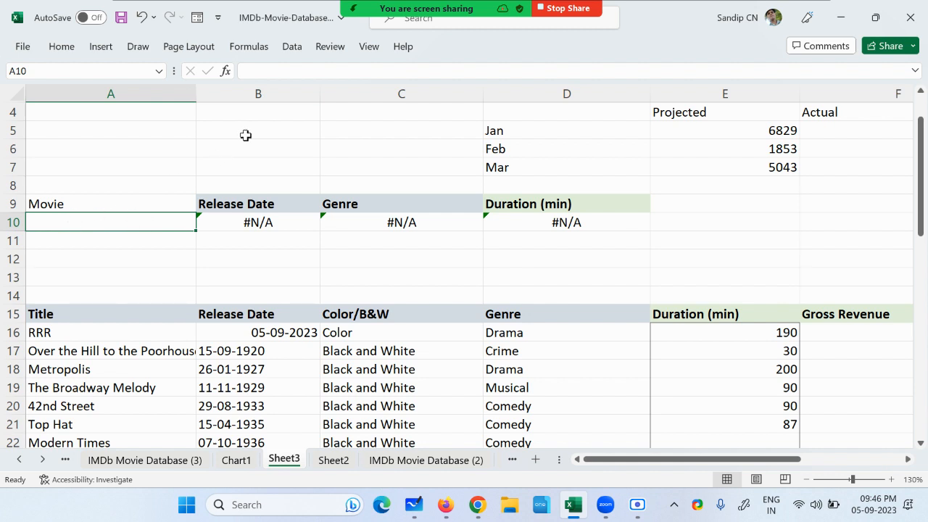
Add List data validation to movie cell A10 with the titles in $A$16:$A$40 as its source.
{"action": "left_click", "coordinate": [294, 50]}
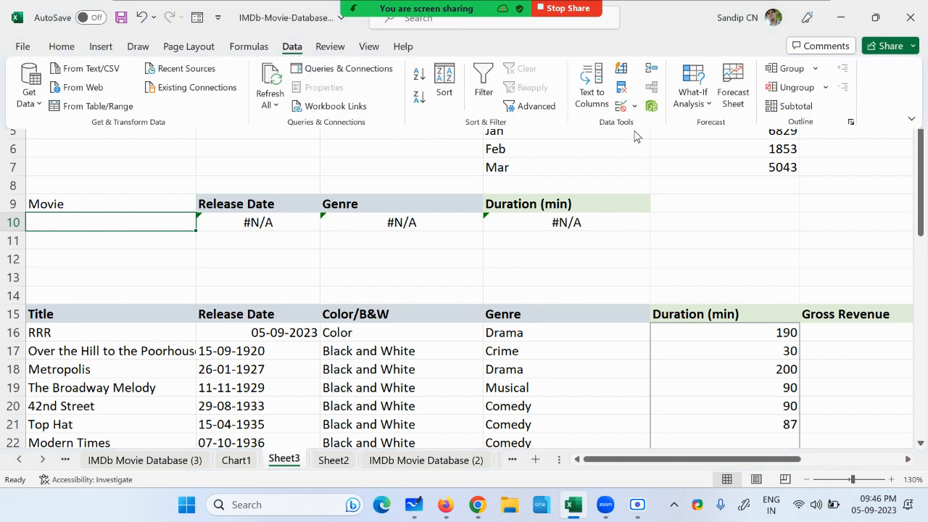
{"action": "left_click", "coordinate": [621, 106]}
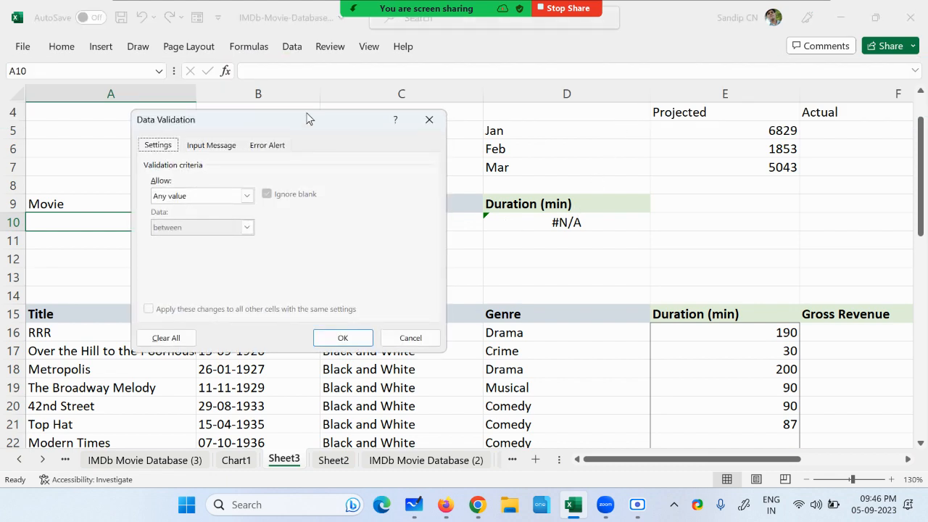
{"action": "left_click_drag", "start_coordinate": [307, 118], "coordinate": [553, 125]}
{"action": "left_click", "coordinate": [475, 206]}
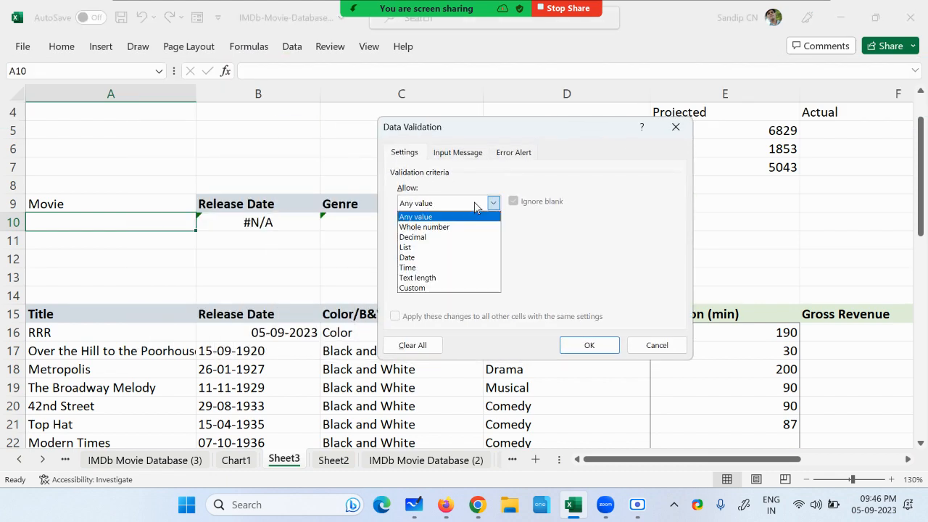
{"action": "left_click", "coordinate": [448, 247]}
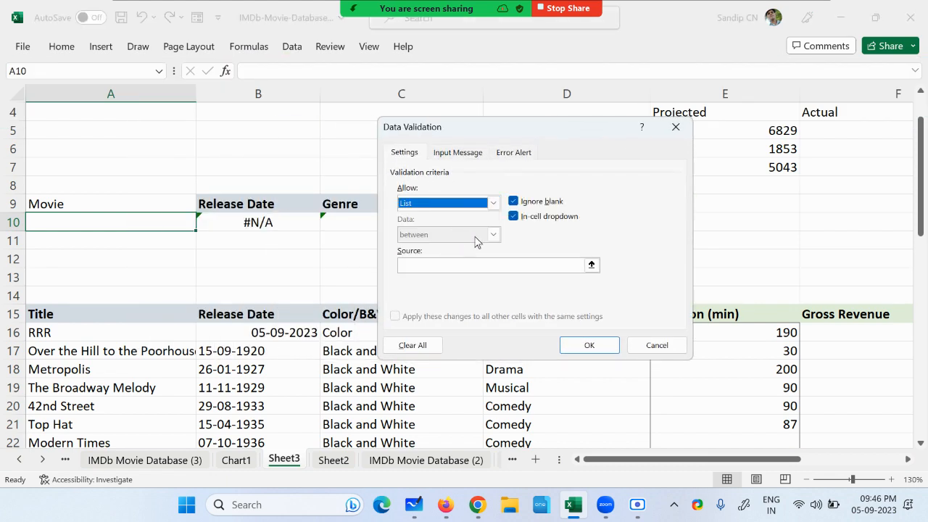
{"action": "left_click", "coordinate": [428, 265]}
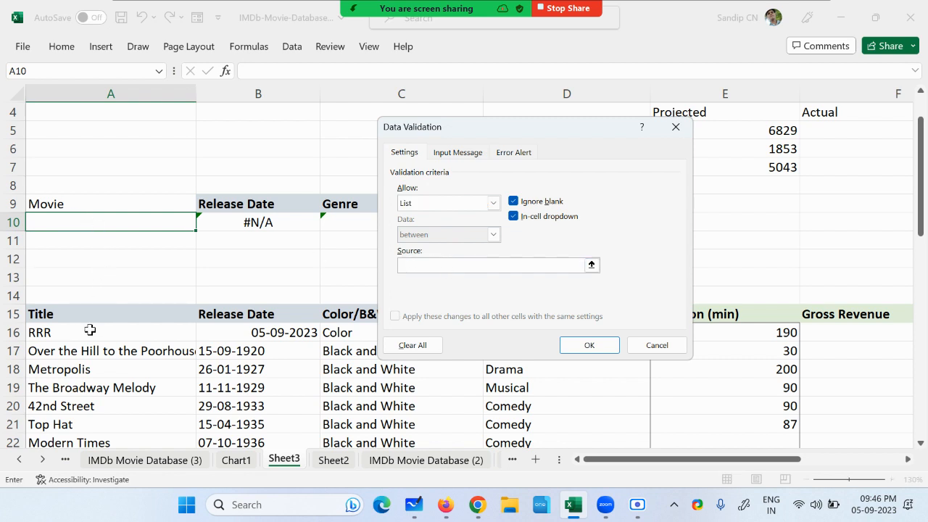
{"action": "left_click_drag", "start_coordinate": [77, 332], "coordinate": [101, 305]}
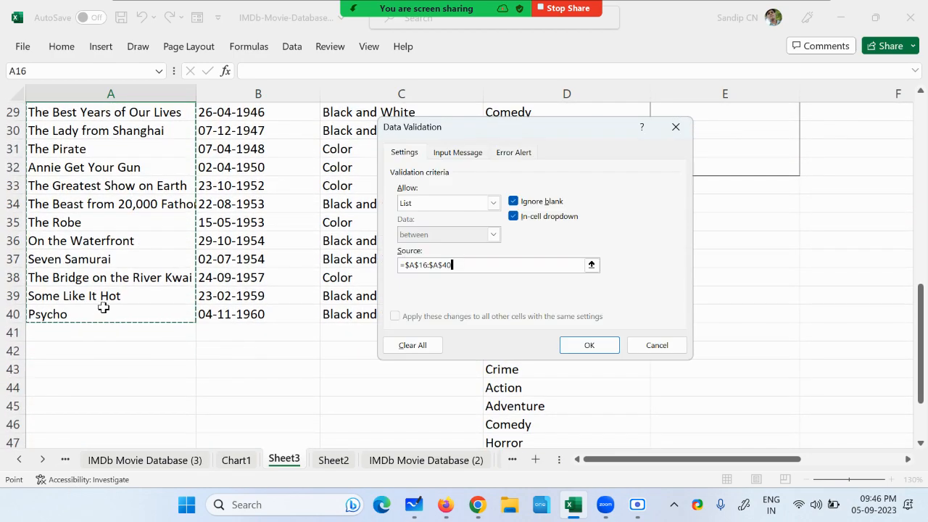
{"action": "scroll", "coordinate": [116, 297], "scroll_direction": "up", "scroll_amount": 4}
{"action": "scroll", "coordinate": [116, 290], "scroll_direction": "up", "scroll_amount": 3}
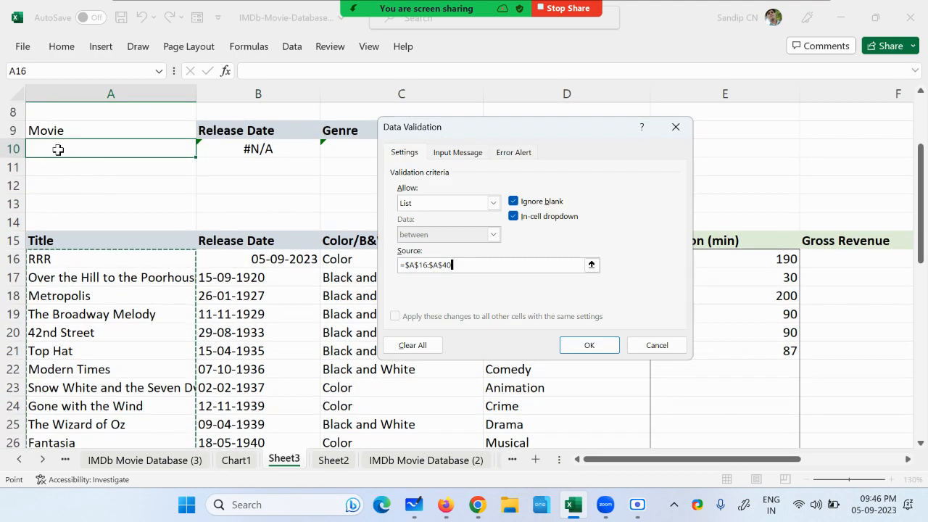
{"action": "left_click", "coordinate": [584, 340]}
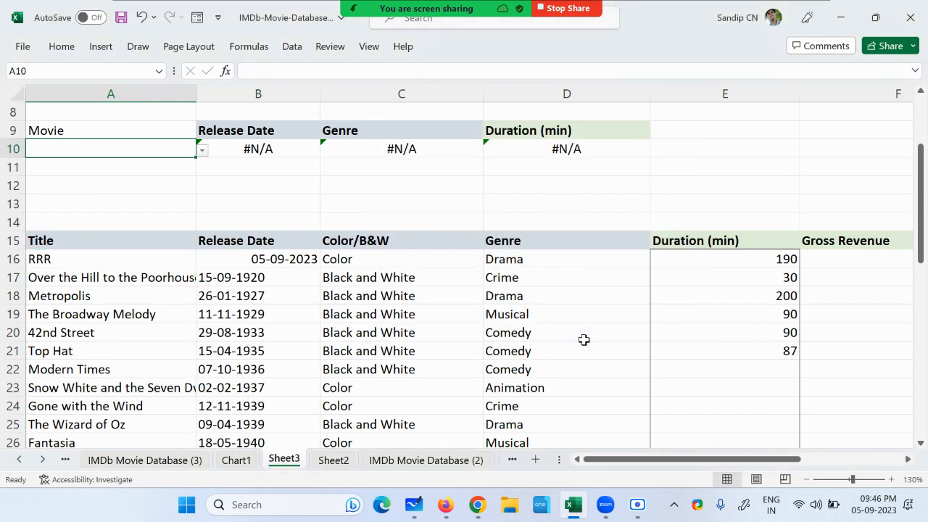
Test the movie list in A10 by choosing The Broadway Melody, 42nd Street and The Wizard of Oz in turn.
{"action": "left_click", "coordinate": [203, 152]}
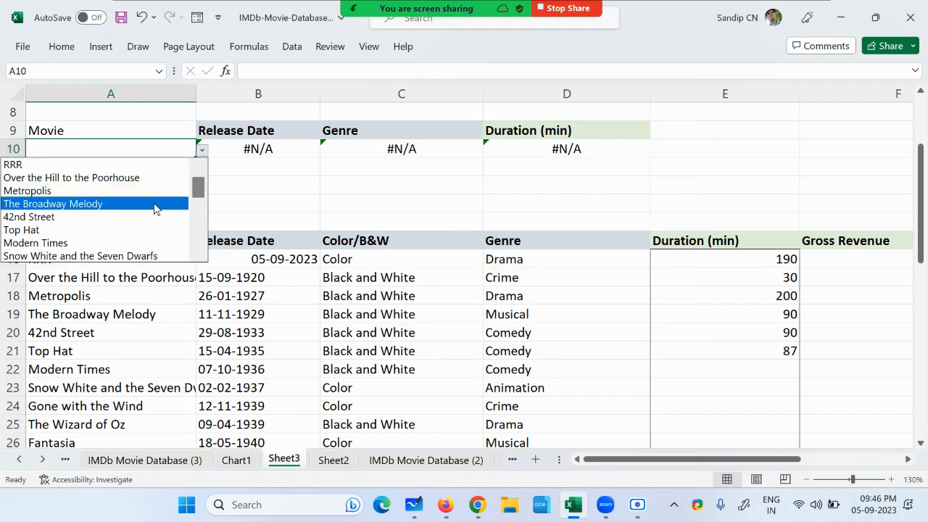
{"action": "left_click", "coordinate": [155, 202]}
{"action": "left_click", "coordinate": [203, 152]}
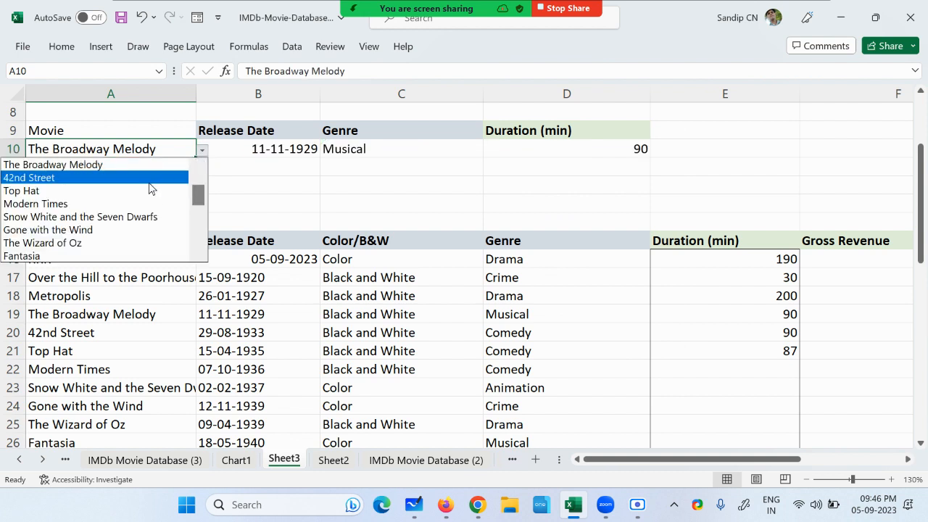
{"action": "left_click", "coordinate": [151, 177]}
{"action": "left_click", "coordinate": [203, 153]}
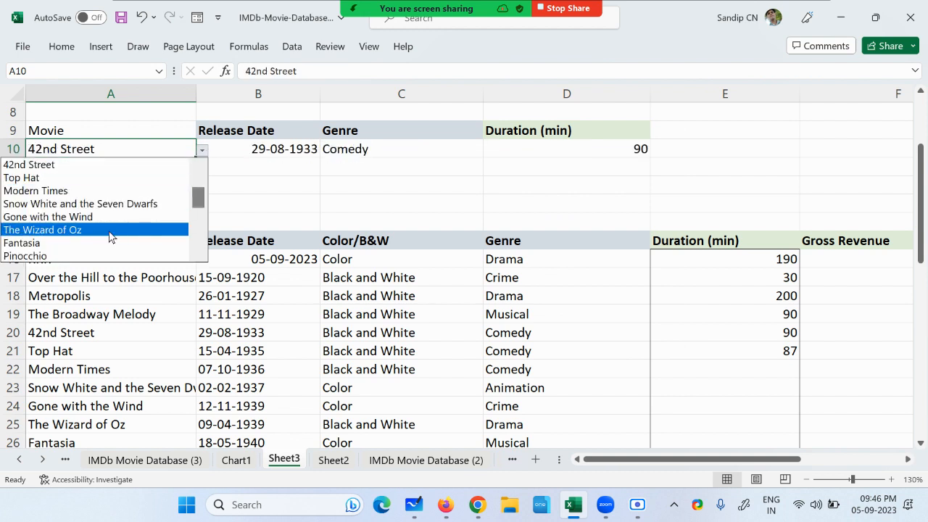
{"action": "left_click", "coordinate": [109, 233]}
{"action": "left_click", "coordinate": [203, 152]}
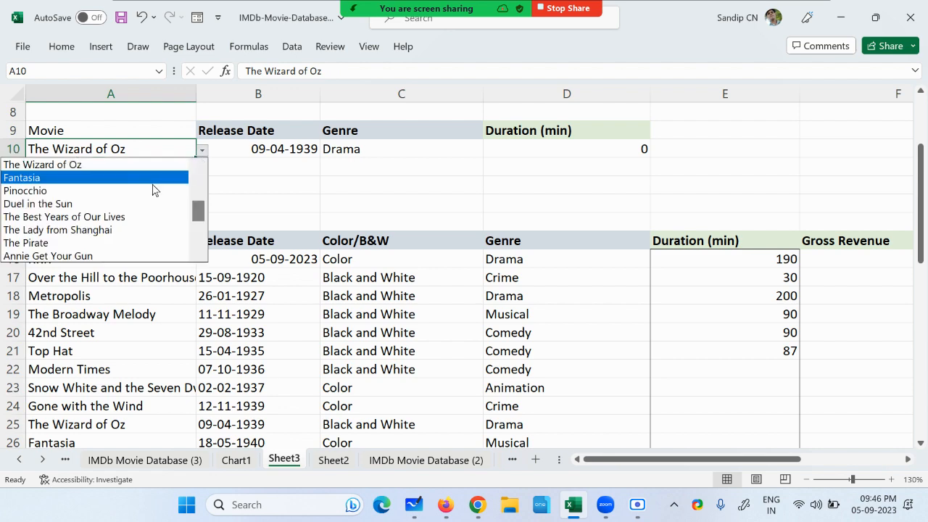
{"action": "left_click", "coordinate": [134, 163]}
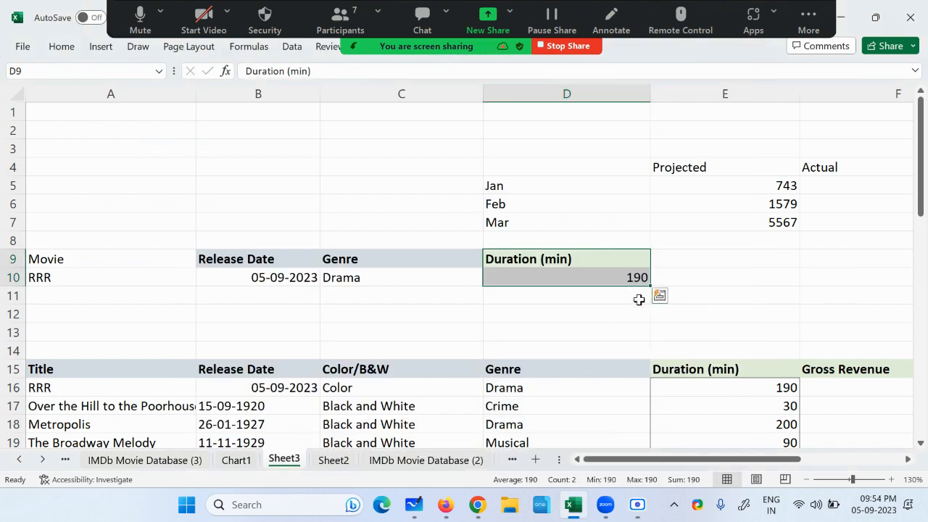
Insert a recommended Clustered Column chart from the Movie cells A9:A10 and the Duration cells D9:D10.
{"action": "left_click", "coordinate": [418, 300]}
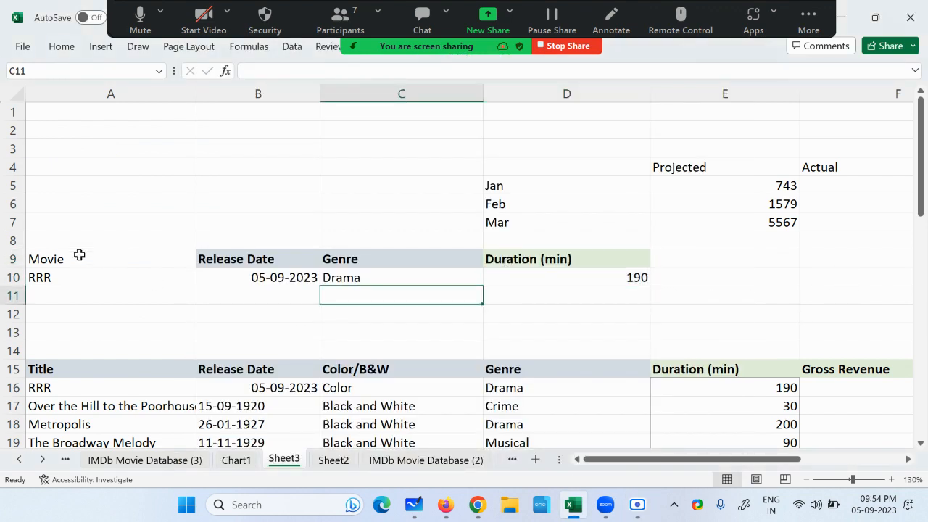
{"action": "left_click_drag", "start_coordinate": [76, 259], "coordinate": [80, 275]}
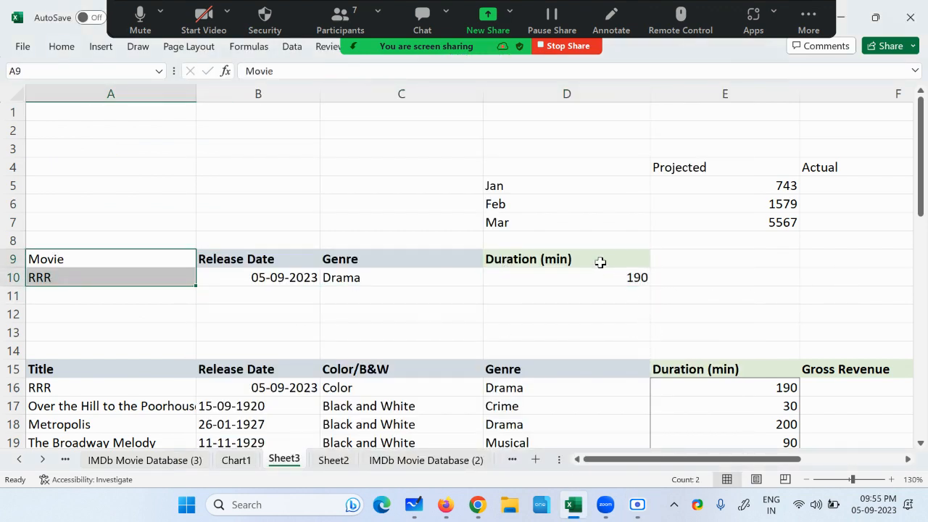
{"action": "left_click_drag", "start_coordinate": [598, 260], "coordinate": [602, 279]}
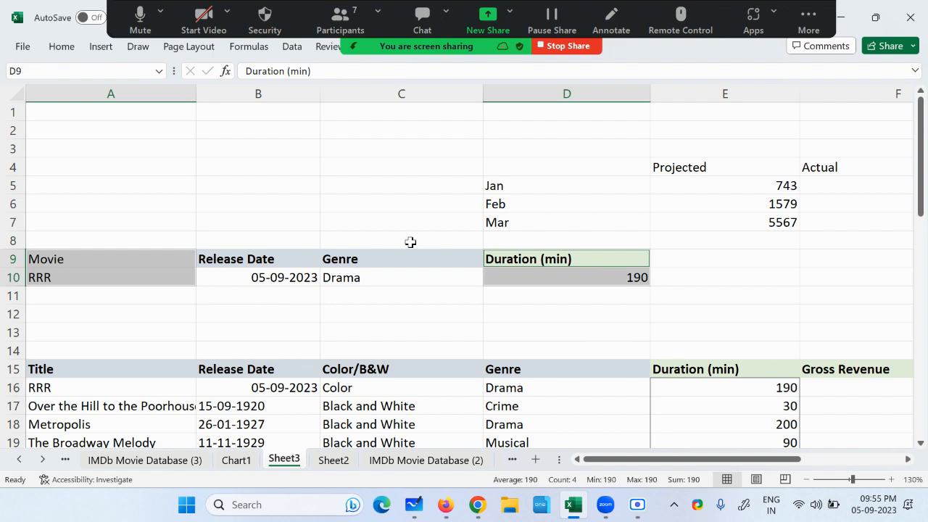
{"action": "left_click", "coordinate": [102, 47]}
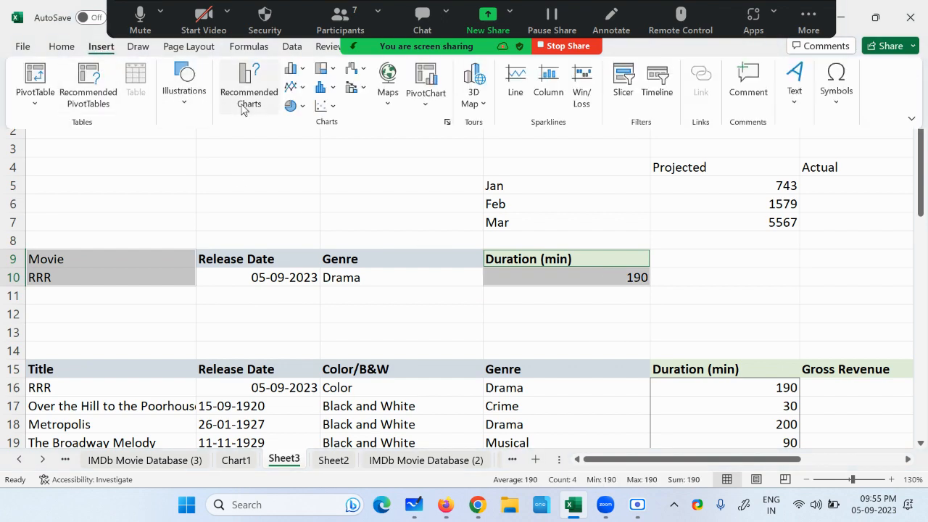
{"action": "left_click", "coordinate": [245, 106]}
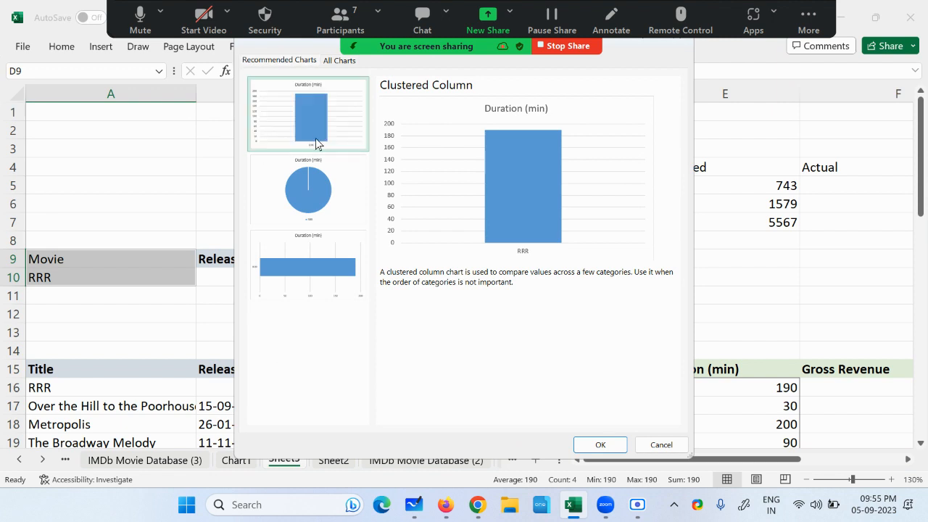
{"action": "left_click", "coordinate": [614, 444]}
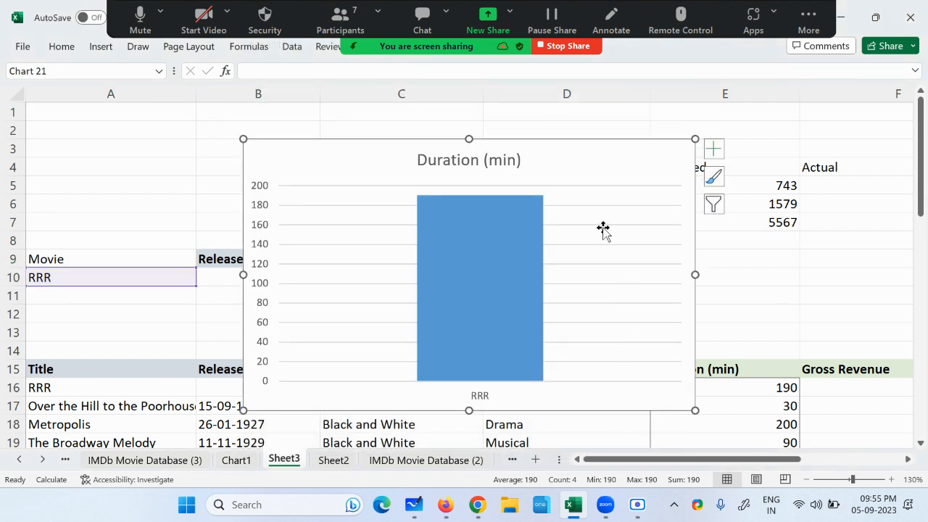
Shrink the Duration (min) column chart from its upper corner and remove its gridlines.
{"action": "left_click_drag", "start_coordinate": [696, 139], "coordinate": [549, 185]}
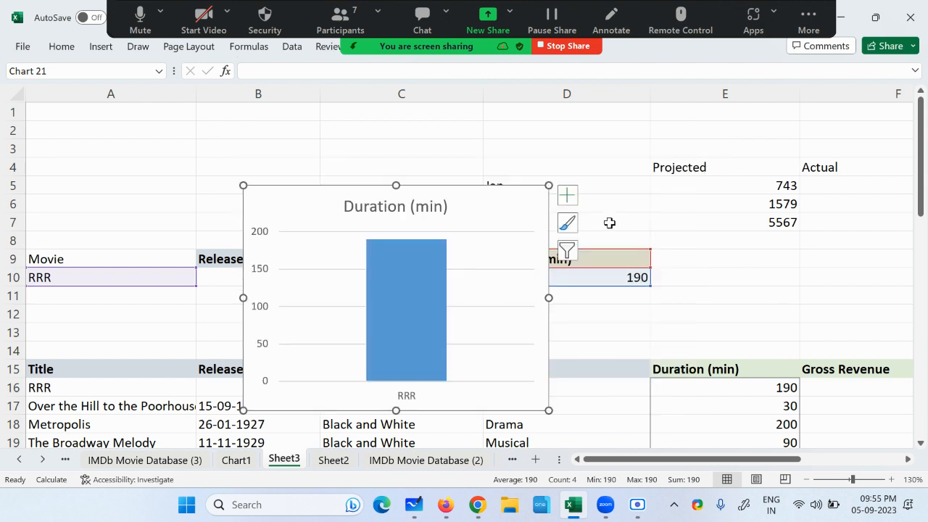
{"action": "left_click", "coordinate": [569, 199]}
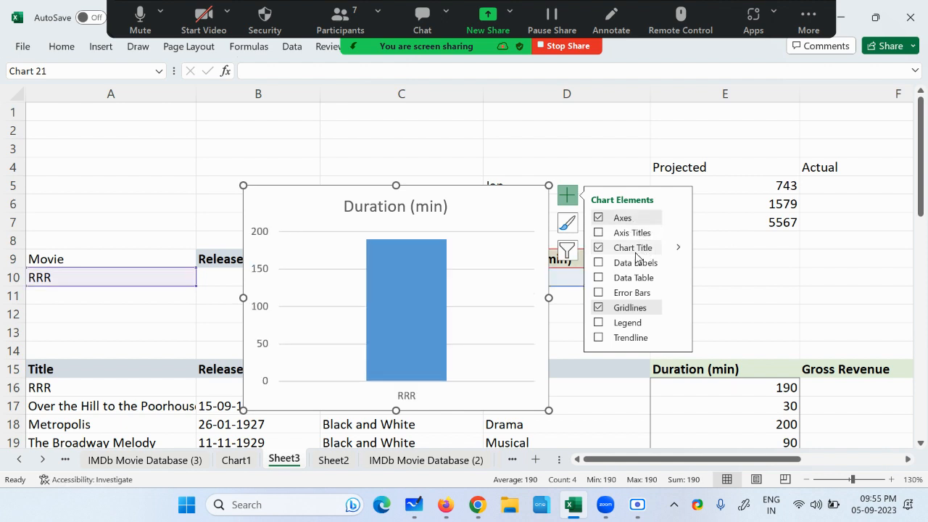
{"action": "left_click", "coordinate": [631, 311]}
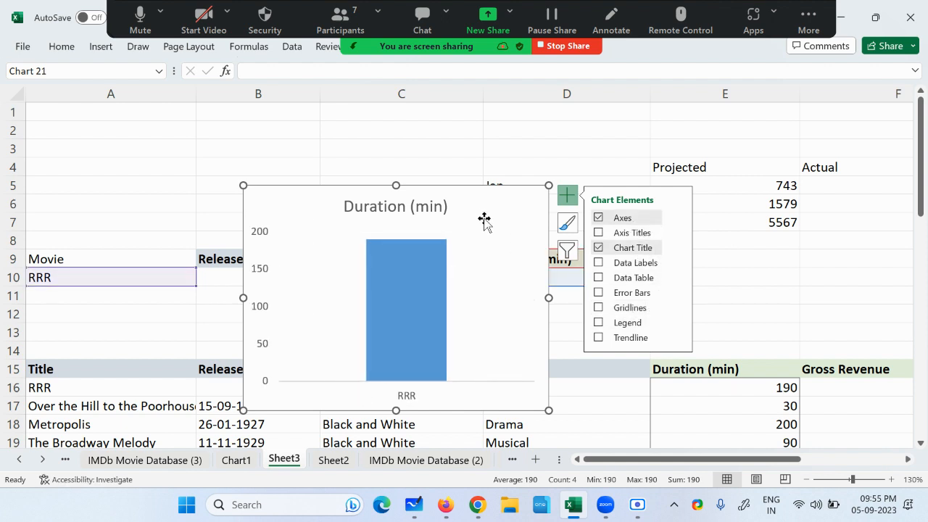
Shrink the chart further to about the width of column D and place it directly above the Duration header D9.
{"action": "left_click_drag", "start_coordinate": [484, 219], "coordinate": [848, 207]}
{"action": "left_click_drag", "start_coordinate": [921, 174], "coordinate": [609, 153]}
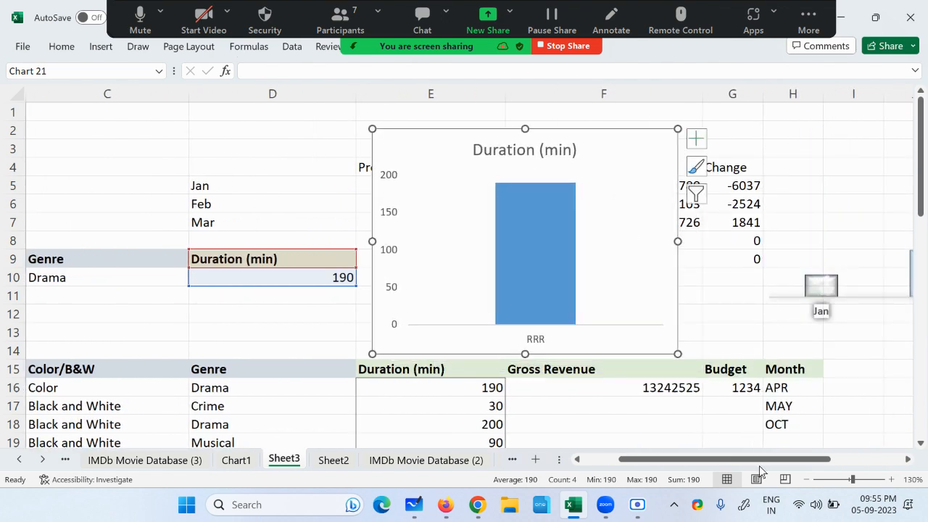
{"action": "left_click_drag", "start_coordinate": [759, 464], "coordinate": [723, 460]}
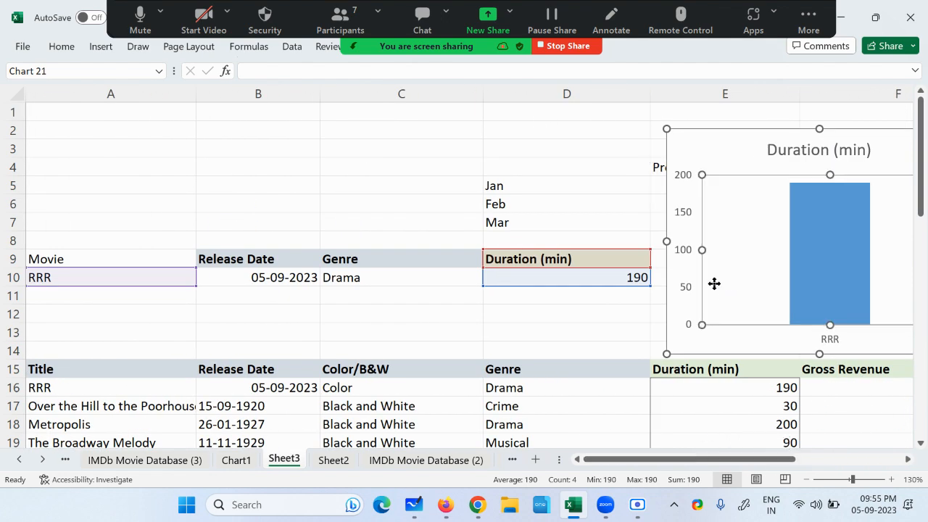
{"action": "left_click_drag", "start_coordinate": [667, 353], "coordinate": [813, 260]}
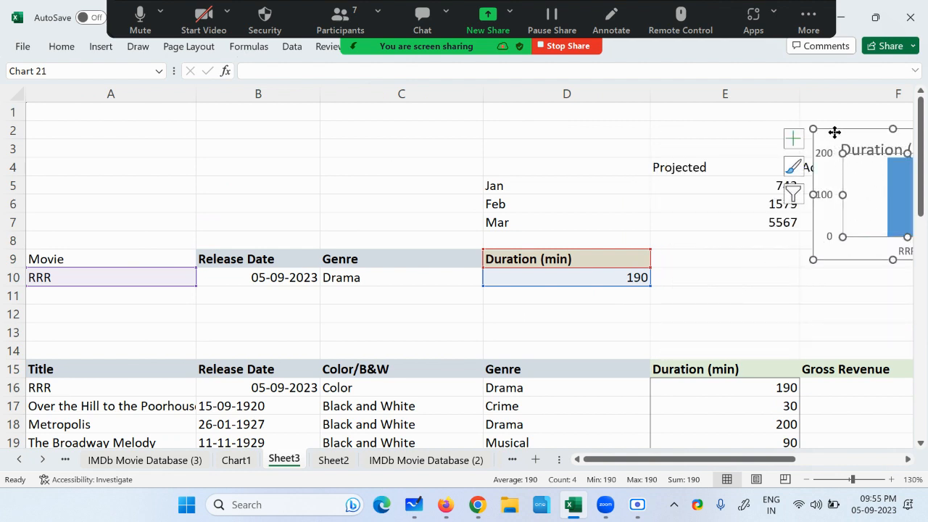
{"action": "mouse_move", "coordinate": [835, 128]}
{"action": "left_mouse_down"}
{"action": "mouse_move", "coordinate": [602, 170]}
{"action": "mouse_move", "coordinate": [501, 129]}
{"action": "mouse_move", "coordinate": [494, 116]}
{"action": "mouse_move", "coordinate": [506, 119]}
{"action": "left_mouse_up"}
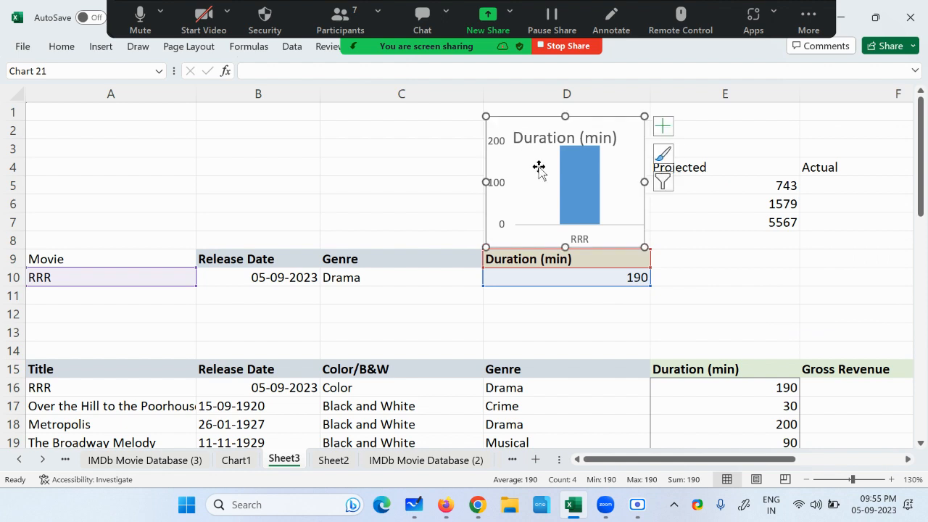
Test the chart by choosing Over the Hill to the Poorhouse, 42nd Street and Modern Times in turn in movie cell A10.
{"action": "left_click", "coordinate": [139, 290]}
{"action": "left_click", "coordinate": [204, 279]}
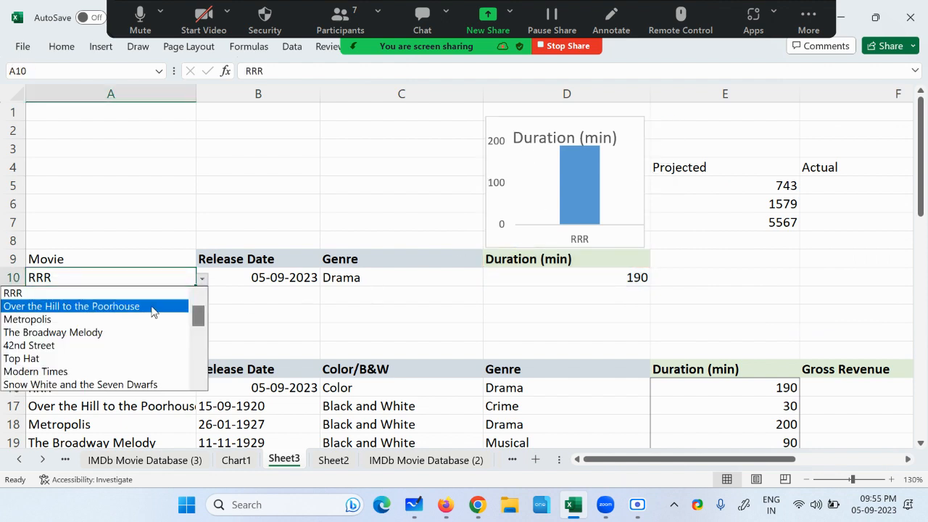
{"action": "left_click", "coordinate": [122, 302]}
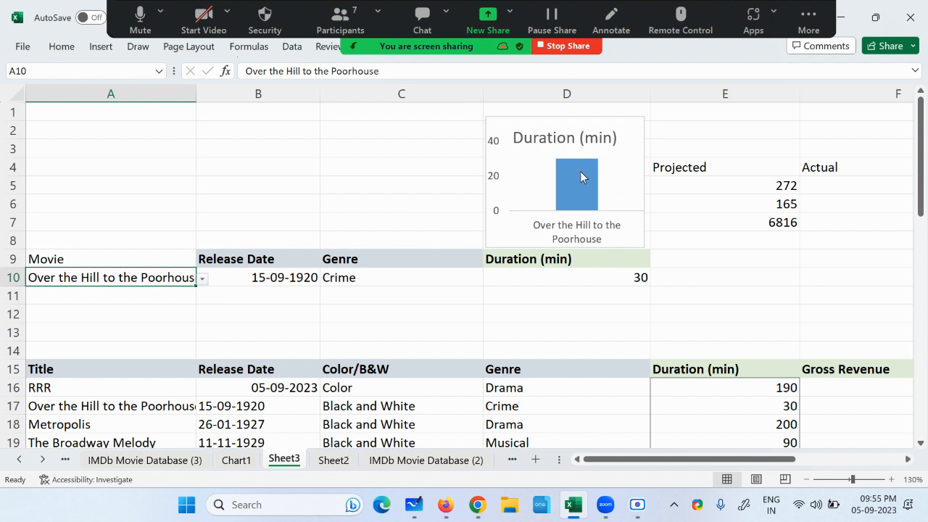
{"action": "left_click", "coordinate": [203, 279]}
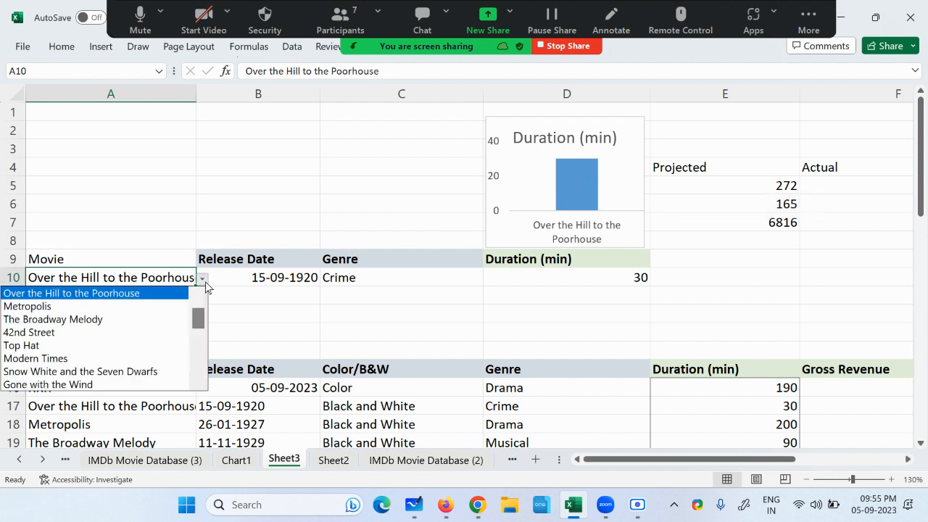
{"action": "left_click", "coordinate": [87, 331]}
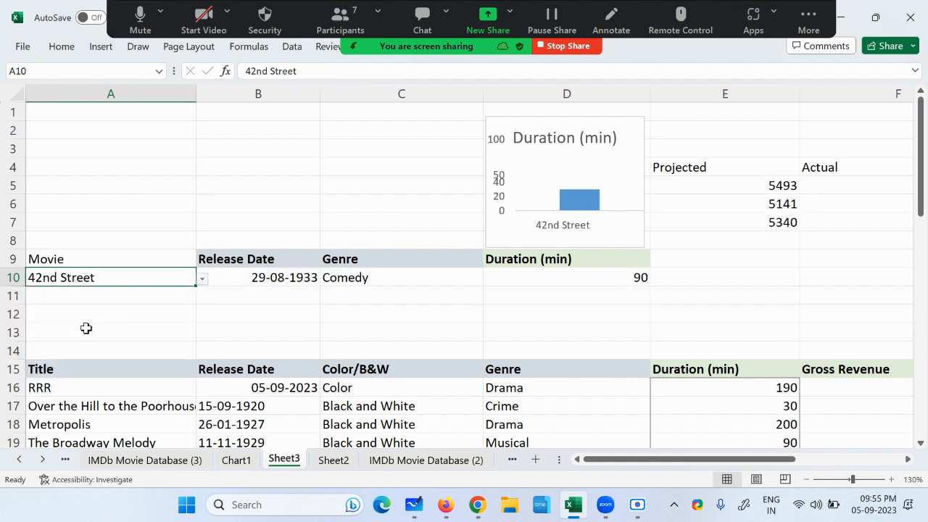
{"action": "left_click", "coordinate": [203, 280]}
{"action": "left_click", "coordinate": [82, 320]}
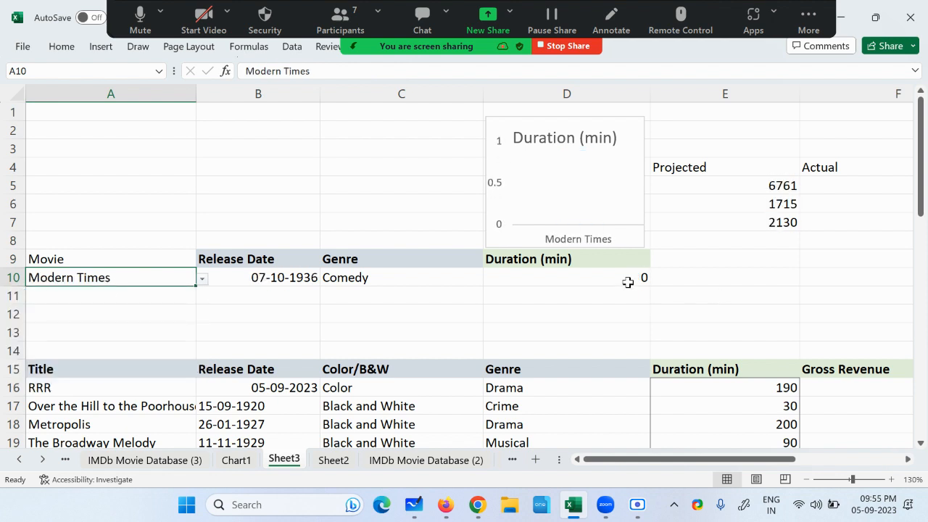
Continue testing the movie choice in A10 with Fantasia, RRR and finally Over the Hill to the Poorhouse.
{"action": "left_click", "coordinate": [202, 279]}
{"action": "left_click", "coordinate": [80, 351]}
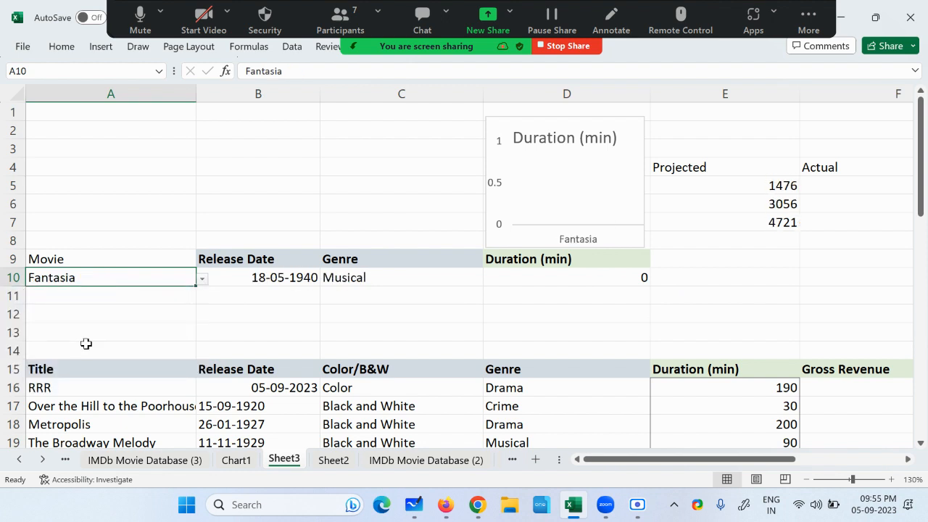
{"action": "left_click", "coordinate": [202, 279]}
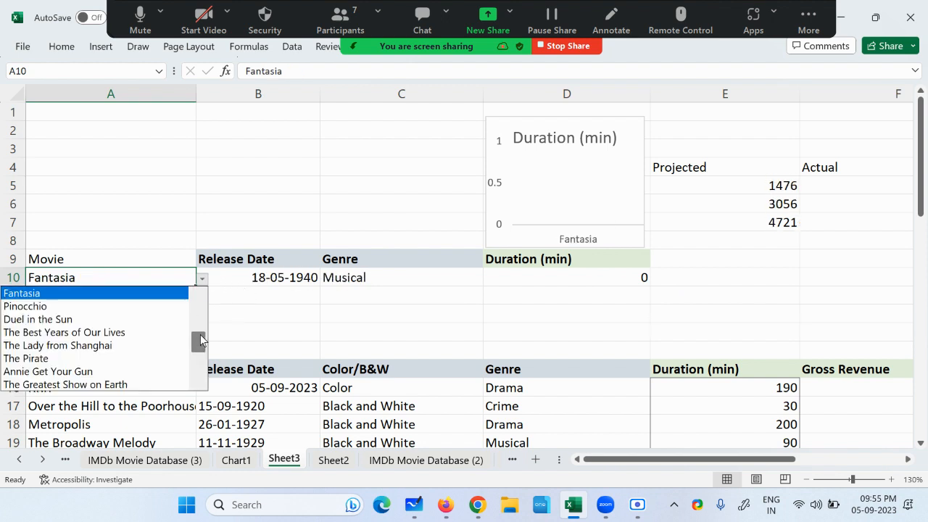
{"action": "left_click_drag", "start_coordinate": [201, 334], "coordinate": [205, 289]}
{"action": "left_click", "coordinate": [108, 292]}
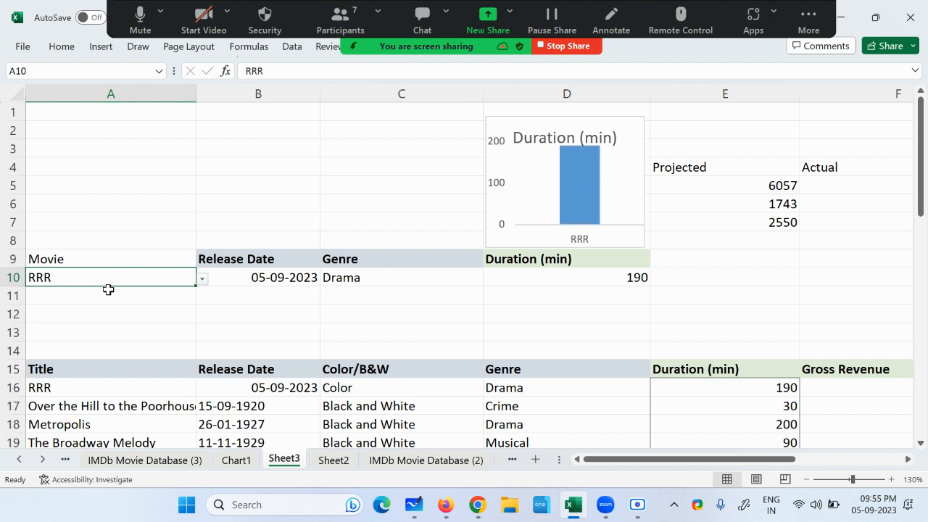
{"action": "left_click", "coordinate": [202, 279]}
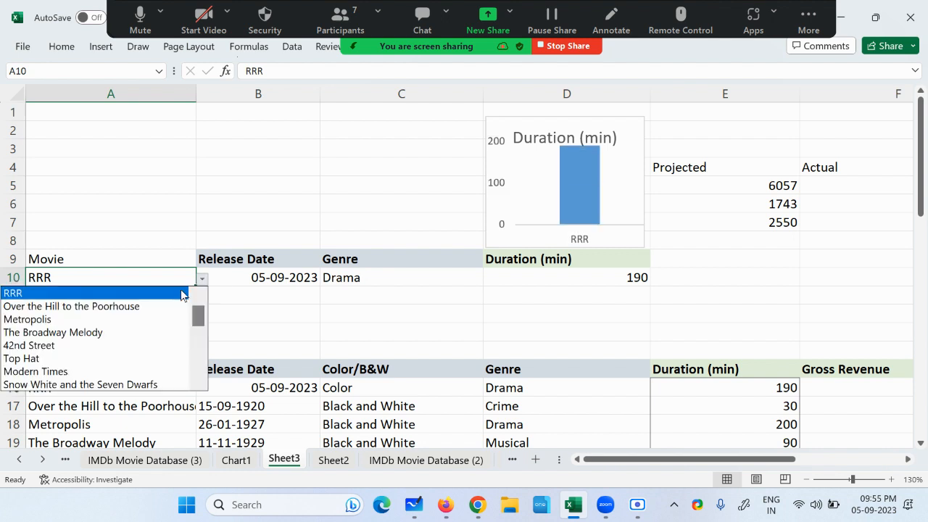
{"action": "left_click", "coordinate": [128, 306]}
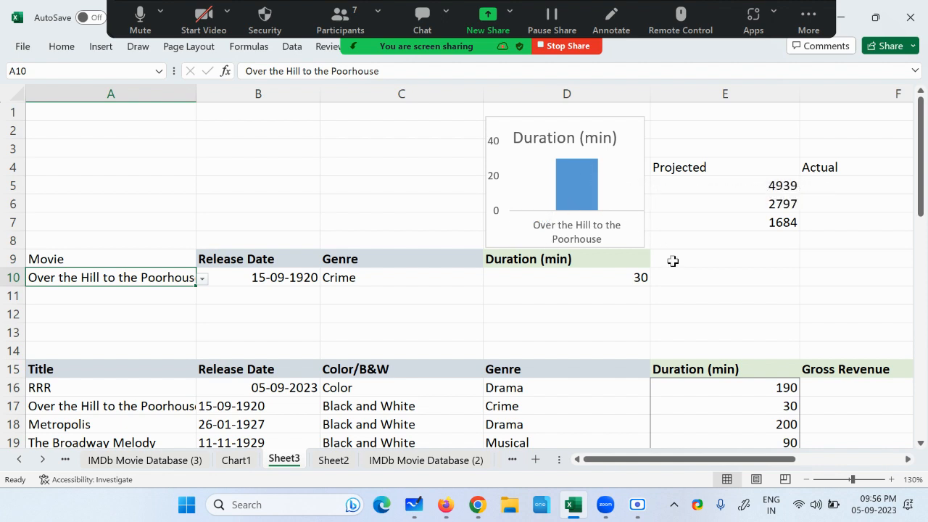
{"action": "left_click", "coordinate": [751, 283]}
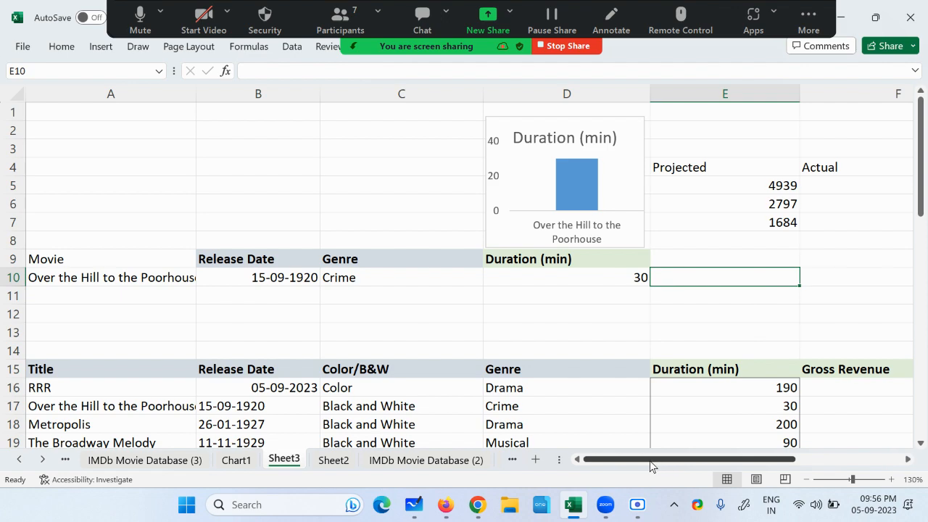
{"action": "left_click_drag", "start_coordinate": [650, 467], "coordinate": [775, 466]}
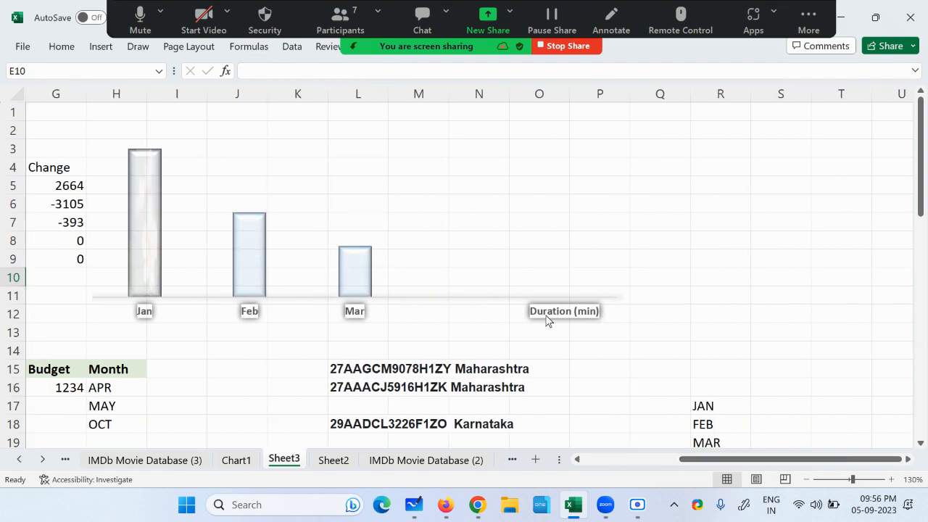
{"action": "scroll", "coordinate": [547, 321], "scroll_direction": "down", "scroll_amount": 2}
{"action": "left_click", "coordinate": [637, 504]}
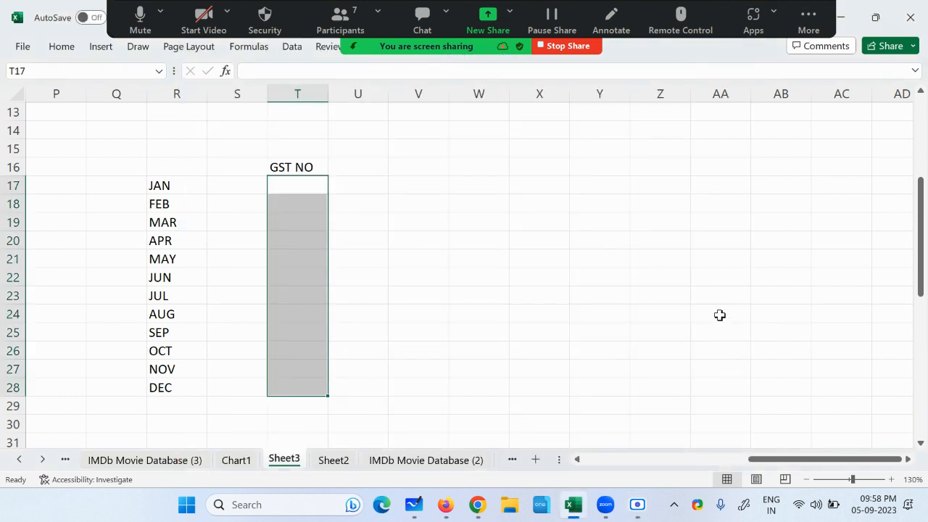
Add data validation to the GST NO cells T17:T28 that allows only a text length equal to 15.
{"action": "left_click", "coordinate": [478, 277]}
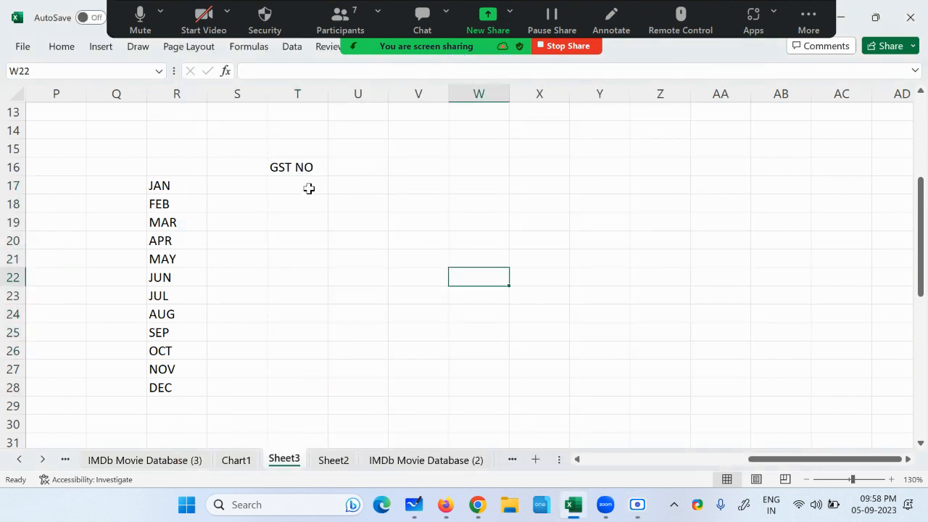
{"action": "left_click_drag", "start_coordinate": [307, 186], "coordinate": [300, 382]}
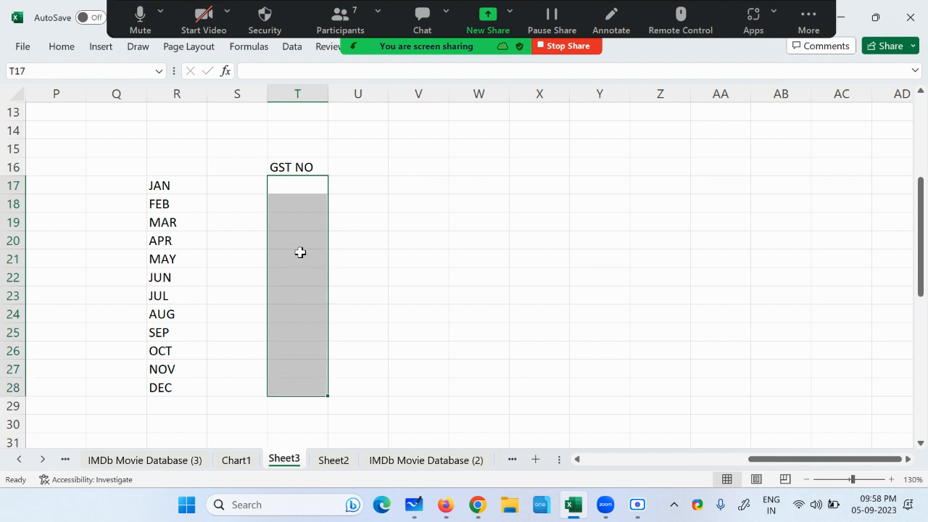
{"action": "left_click", "coordinate": [293, 48]}
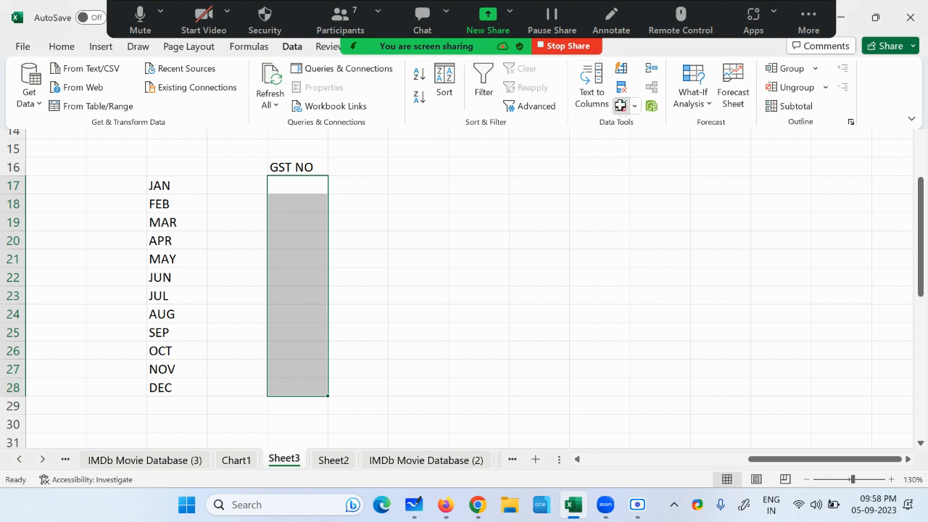
{"action": "left_click", "coordinate": [620, 105]}
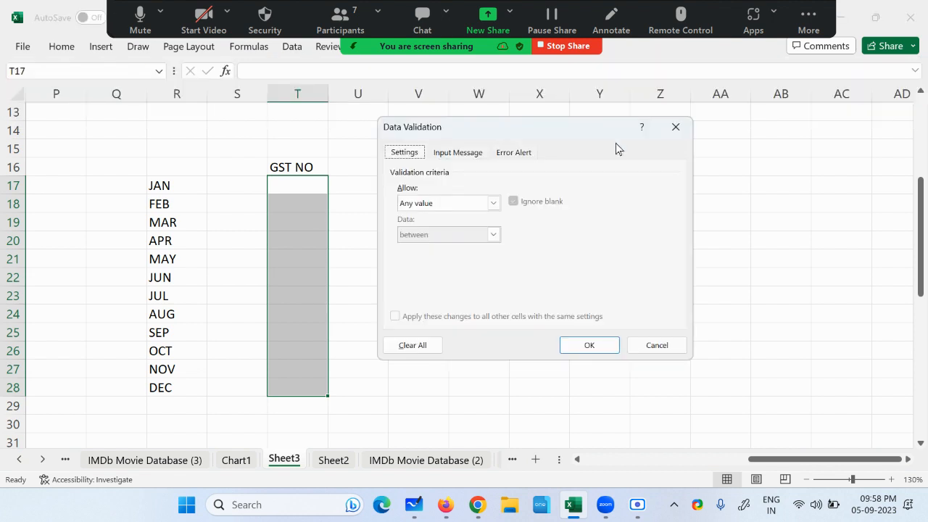
{"action": "left_click", "coordinate": [500, 202]}
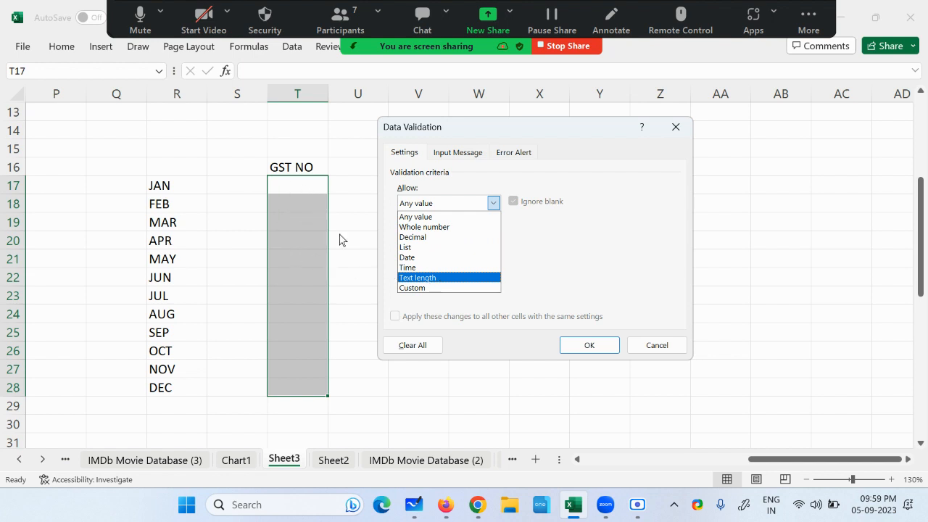
{"action": "left_click", "coordinate": [421, 278]}
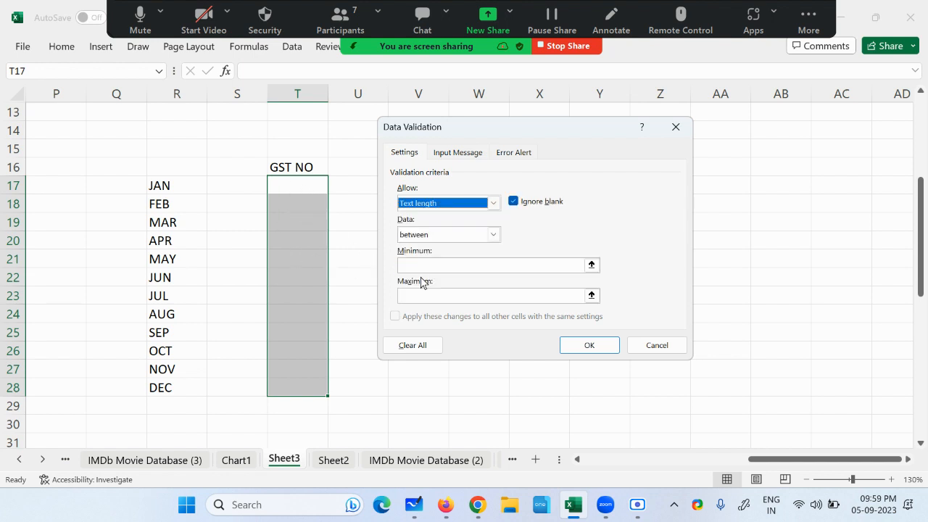
{"action": "left_click", "coordinate": [493, 234]}
{"action": "left_click", "coordinate": [461, 269]}
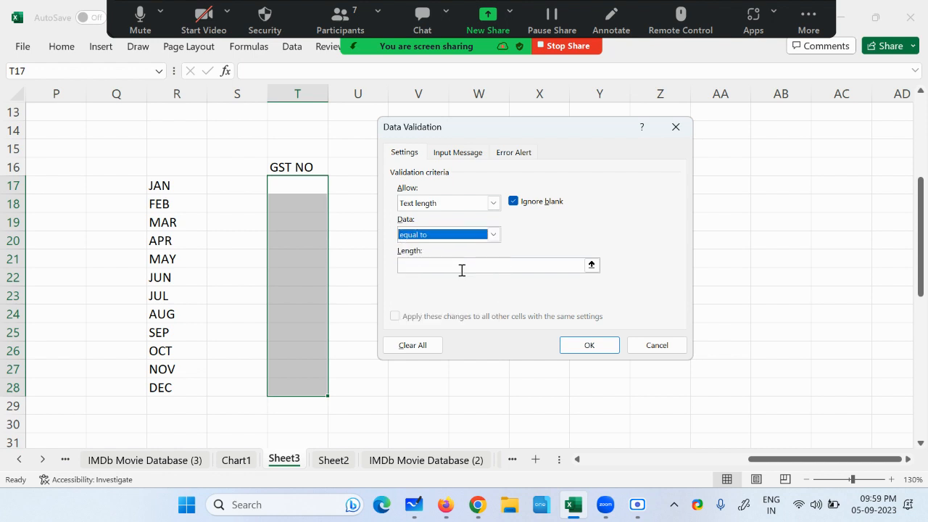
{"action": "left_click", "coordinate": [450, 266]}
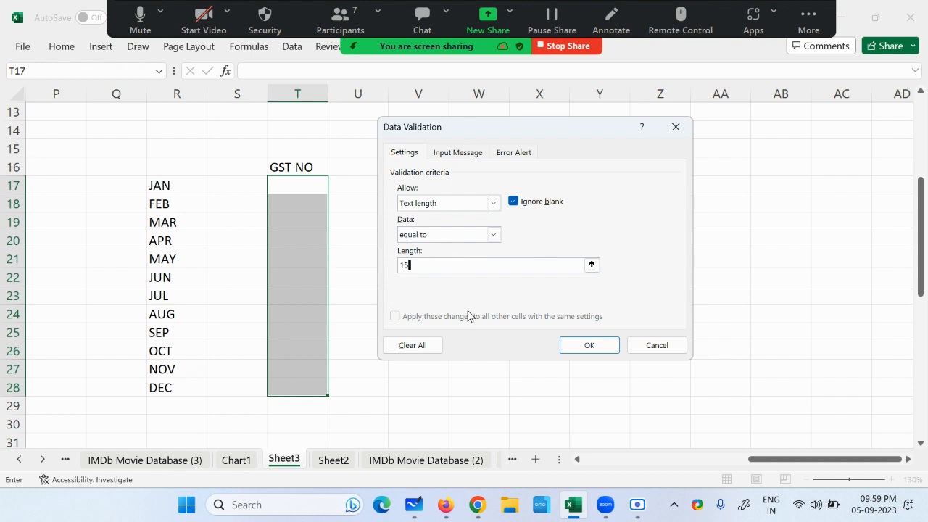
{"action": "left_click", "coordinate": [584, 346]}
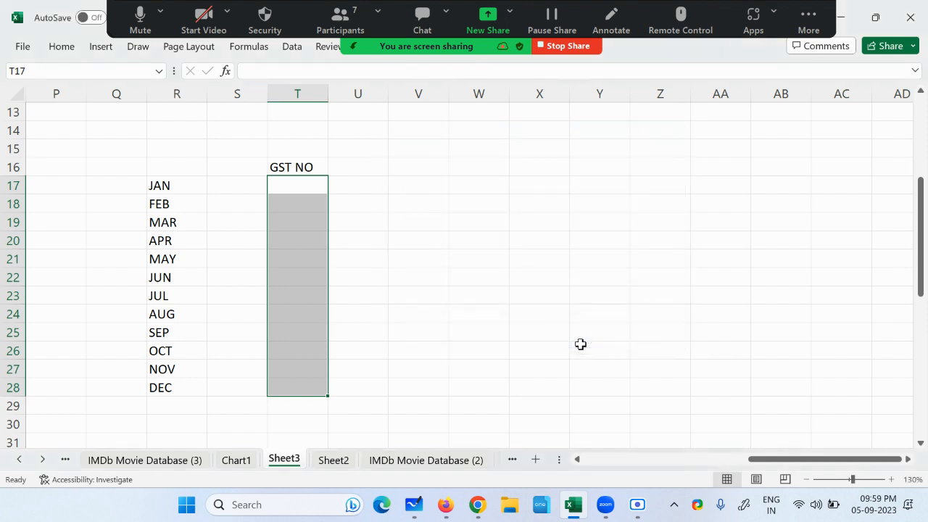
Test the length rule by entering a 15-character sample GST number in cell T17.
{"action": "left_click", "coordinate": [292, 183]}
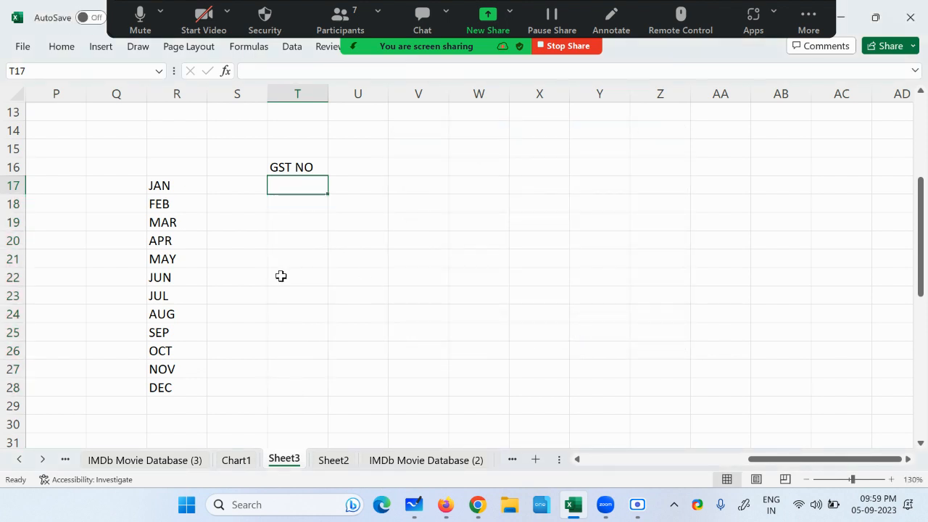
{"action": "type", "text": "12"}
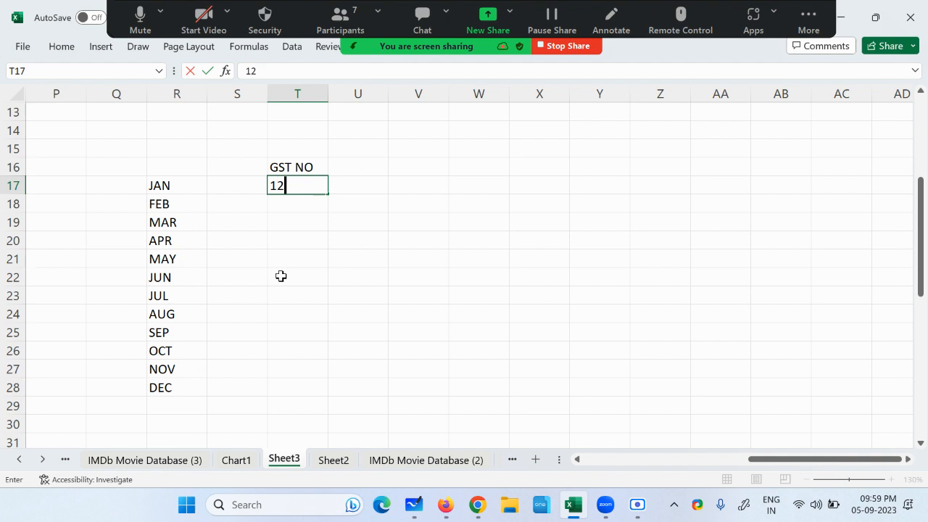
{"action": "type", "text": "ADSFGHJIK"}
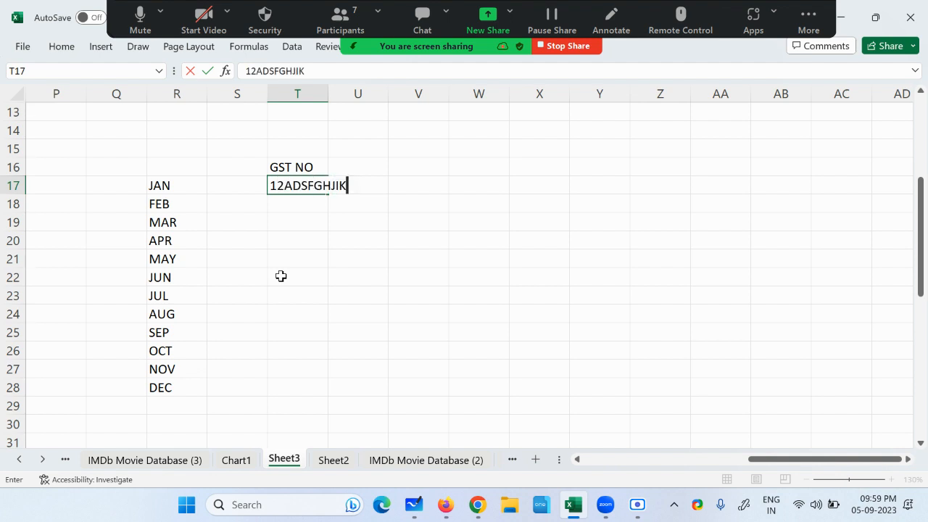
{"action": "type", "text": "1234"}
{"action": "key", "text": "Return"}
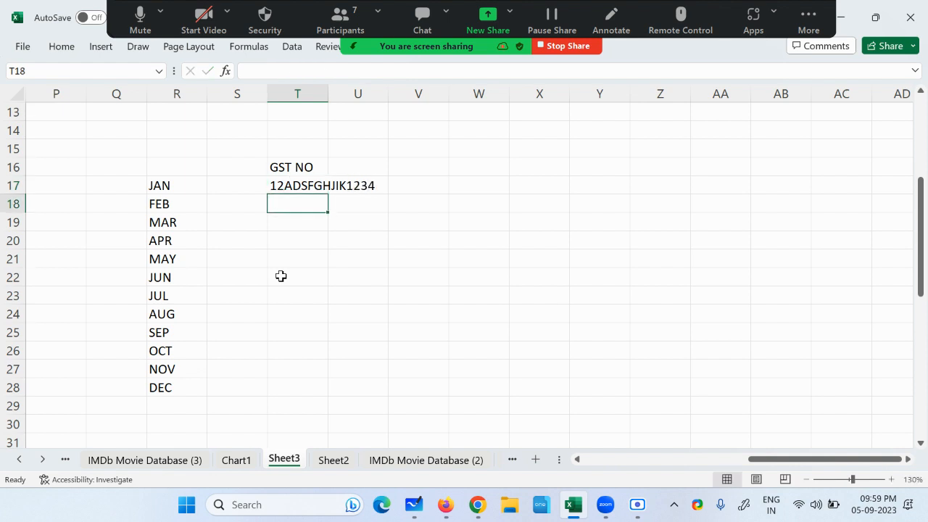
Test the length rule by appending a 2 to the sample GST number in T17, and discard the 16-character entry.
{"action": "left_click", "coordinate": [294, 185]}
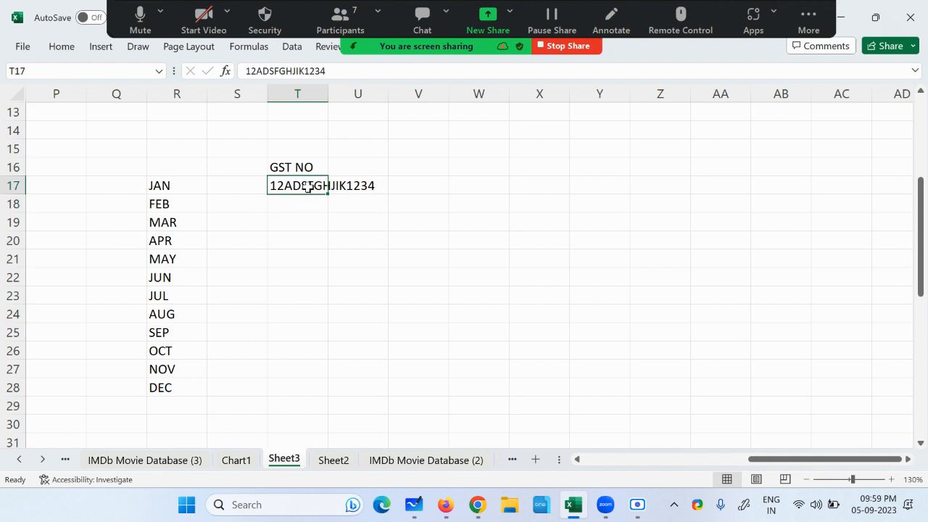
{"action": "left_click", "coordinate": [330, 70]}
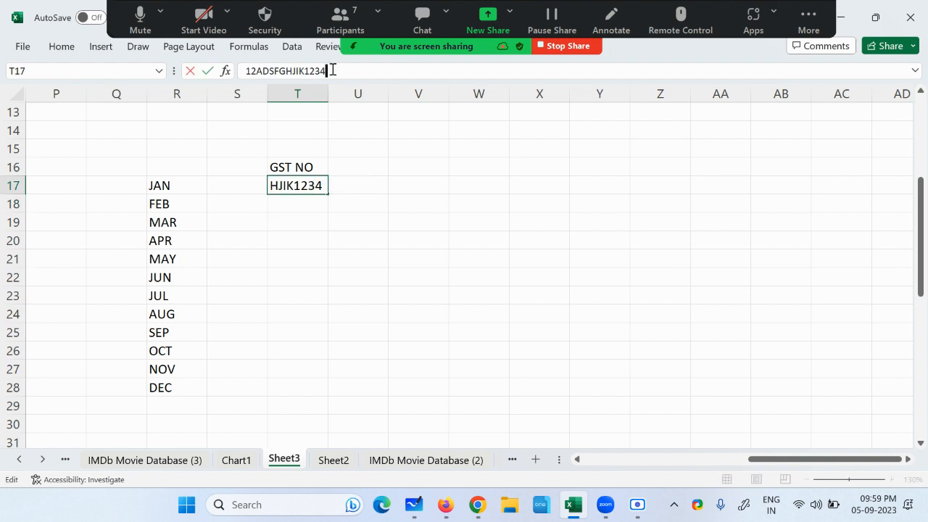
{"action": "type", "text": "2"}
{"action": "key", "text": "Return"}
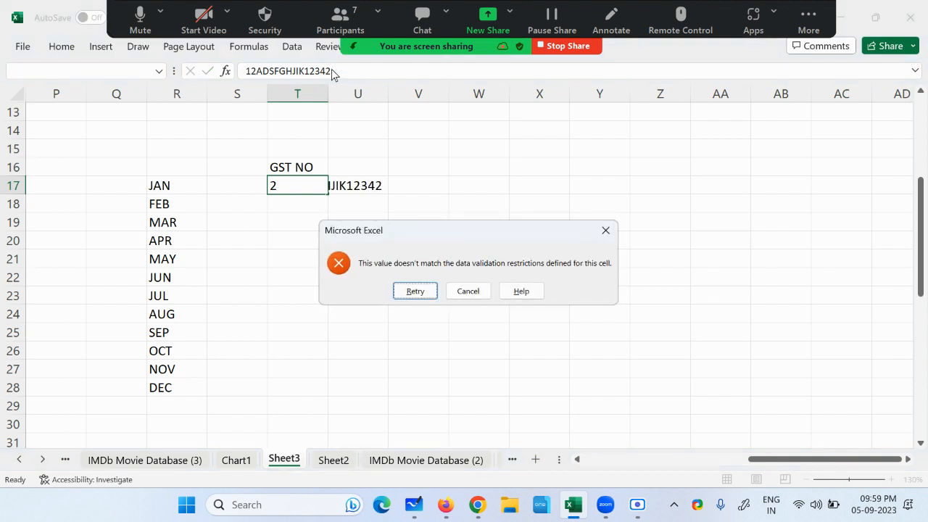
{"action": "key", "text": "Escape"}
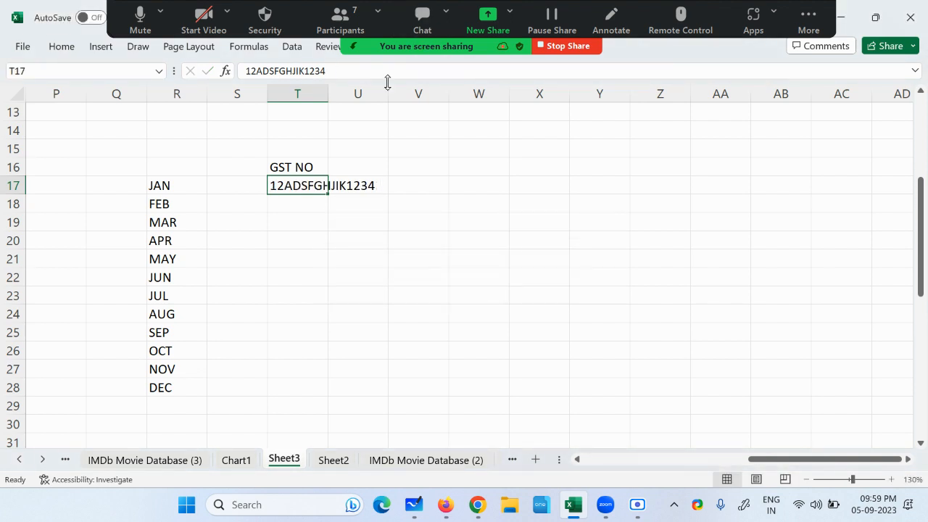
Test the length rule with a 14-character entry by removing the last character of T17's GST number, and discard the change.
{"action": "double_click", "coordinate": [313, 188]}
{"action": "left_click", "coordinate": [357, 72]}
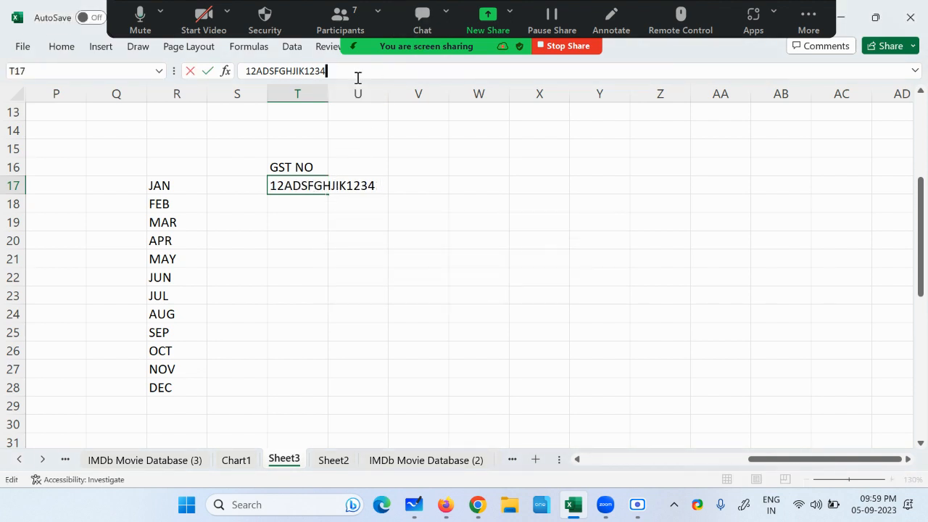
{"action": "key", "text": "Return"}
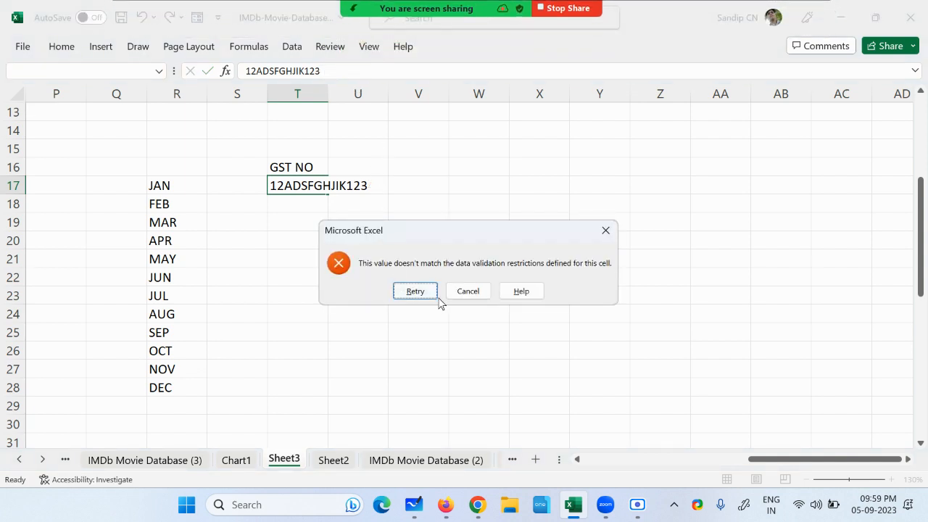
{"action": "left_click", "coordinate": [468, 291]}
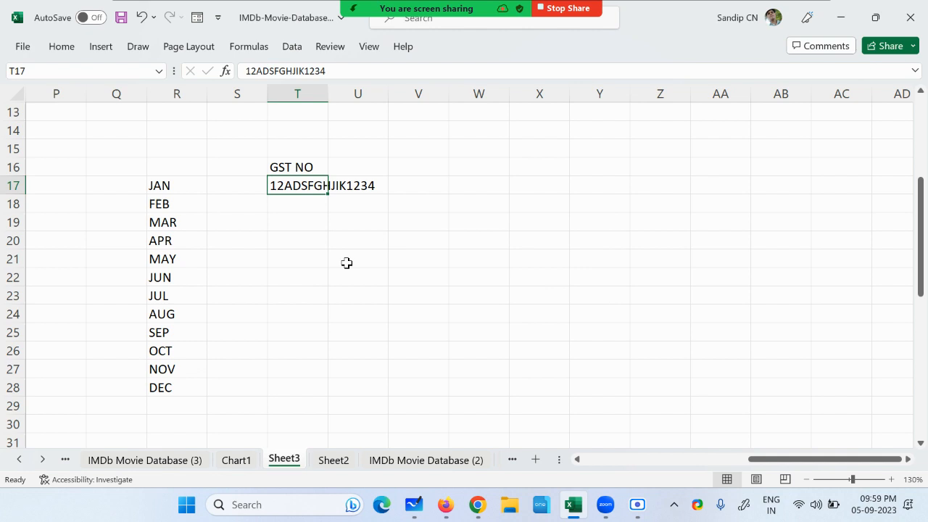
{"action": "left_click", "coordinate": [300, 217]}
{"action": "left_click", "coordinate": [305, 189]}
{"action": "left_click", "coordinate": [305, 209]}
{"action": "left_click", "coordinate": [306, 235]}
{"action": "left_click", "coordinate": [314, 186]}
Open the data validation settings for the GST NO cells T17:T28.
{"action": "left_click_drag", "start_coordinate": [302, 183], "coordinate": [318, 385]}
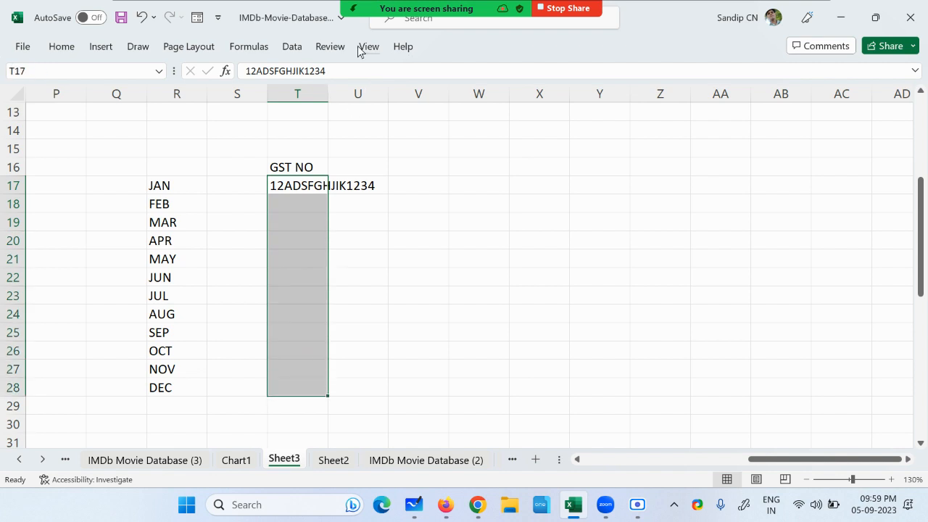
{"action": "left_click", "coordinate": [297, 46]}
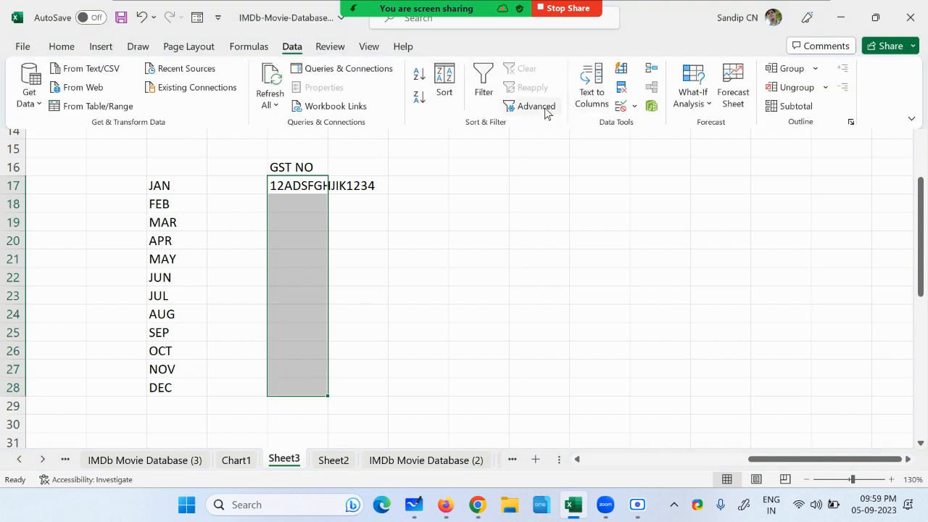
{"action": "left_click", "coordinate": [622, 106]}
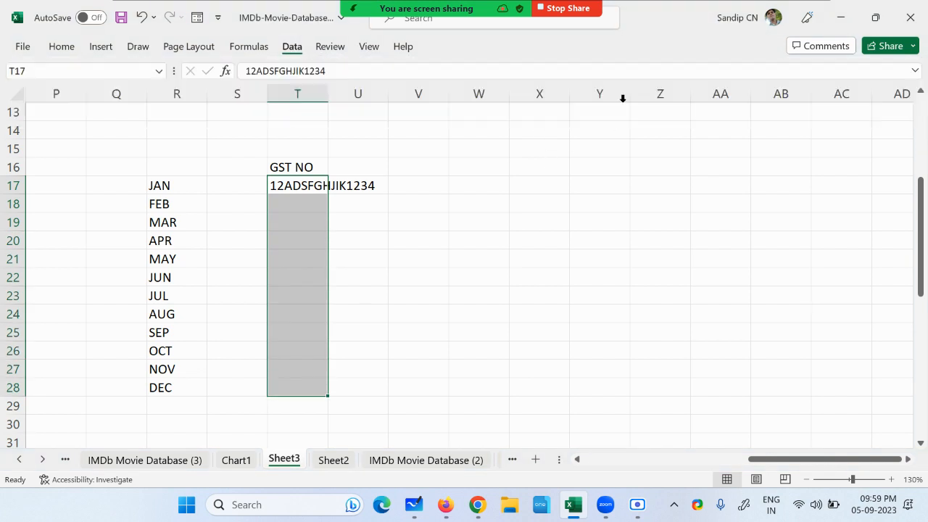